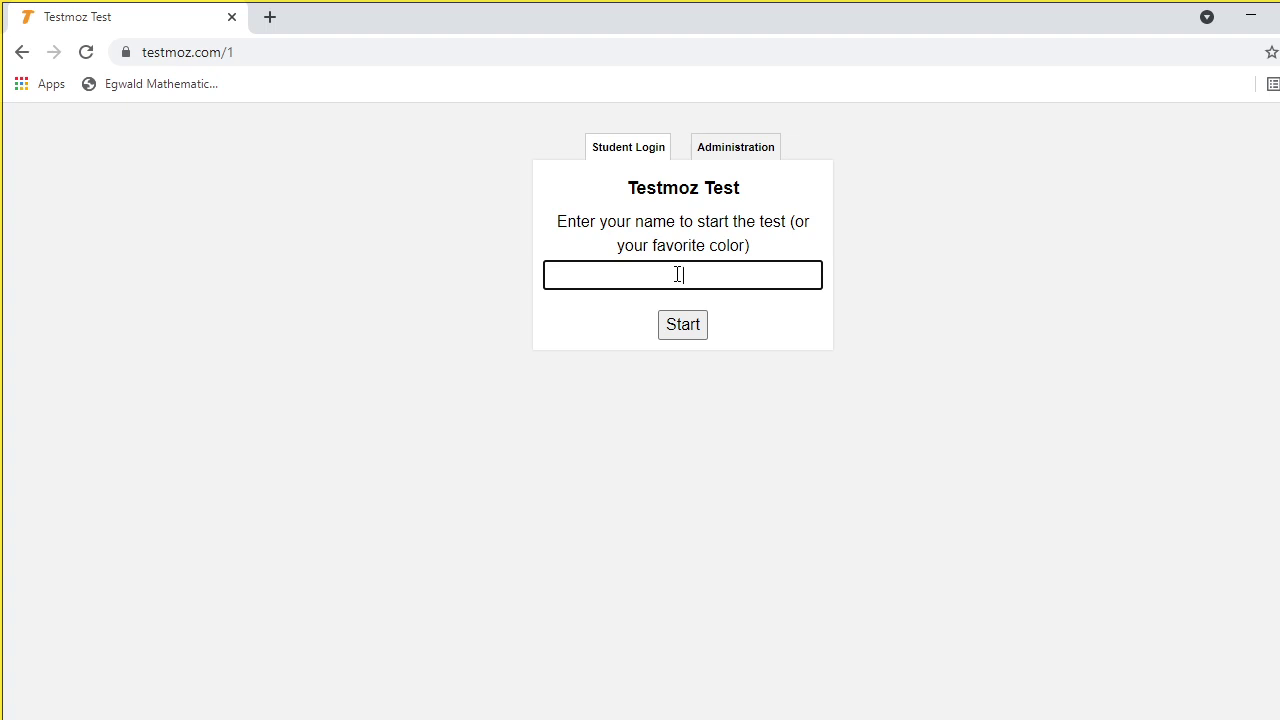
Enter the test taker's name and start the Testmoz demo test
left_click(679, 274)
type("KAVITHA")
left_click(692, 330)
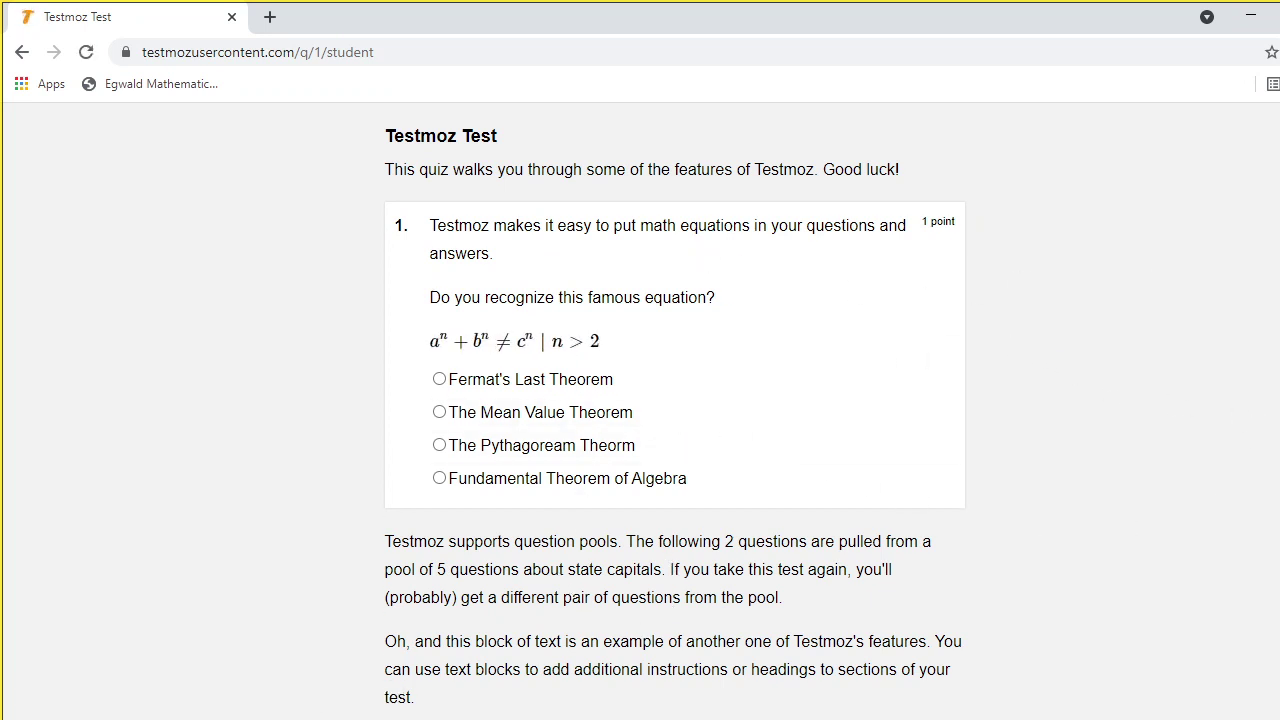
Answer question 1 with Fermat's Last Theorem
scroll(674, 412, "down", 1)
scroll(674, 412, "up", 1)
scroll(674, 420, "down", 1)
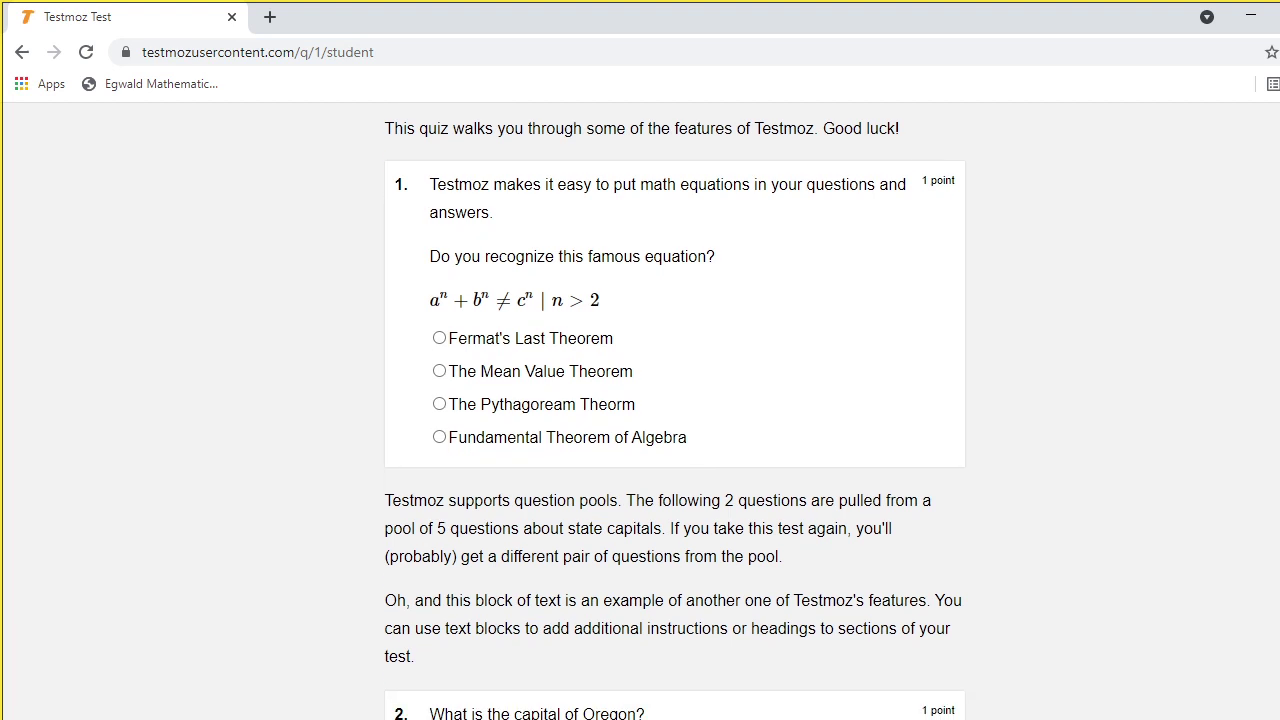
scroll(674, 420, "up", 1)
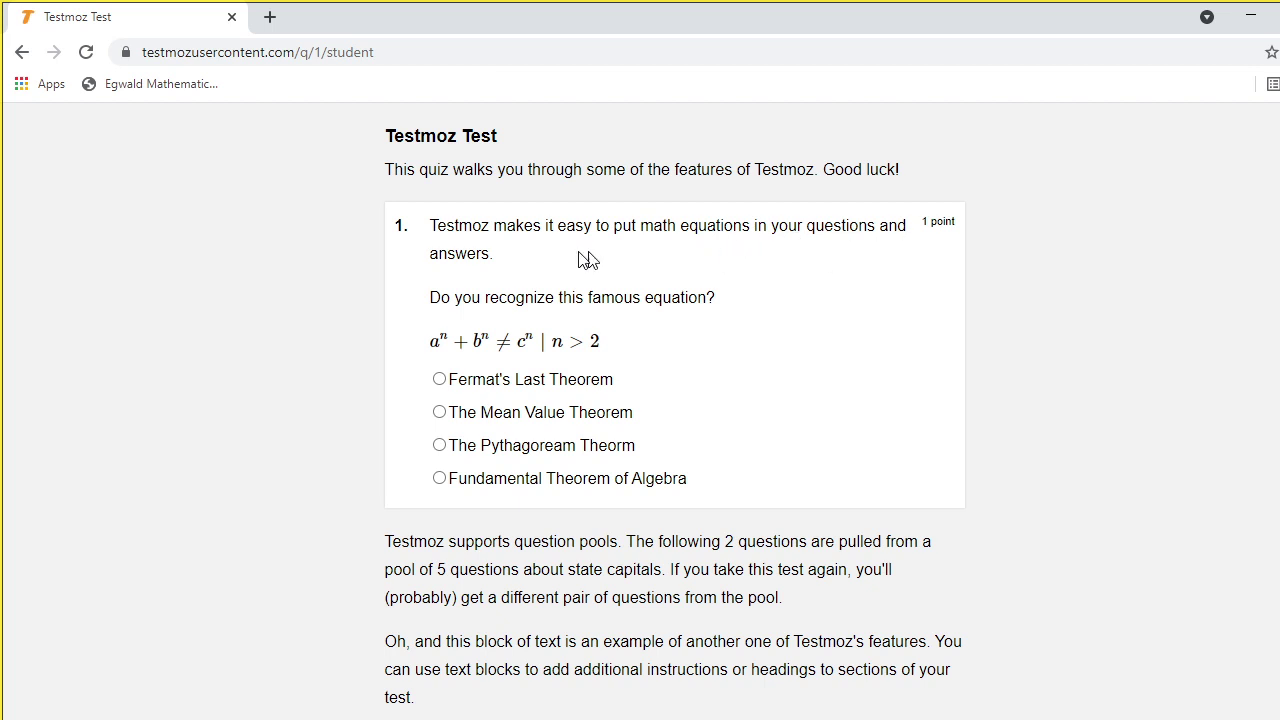
left_click(440, 381)
Pick Salem as Oregon's capital and San Diego as California's capital
scroll(674, 411, "down", 5)
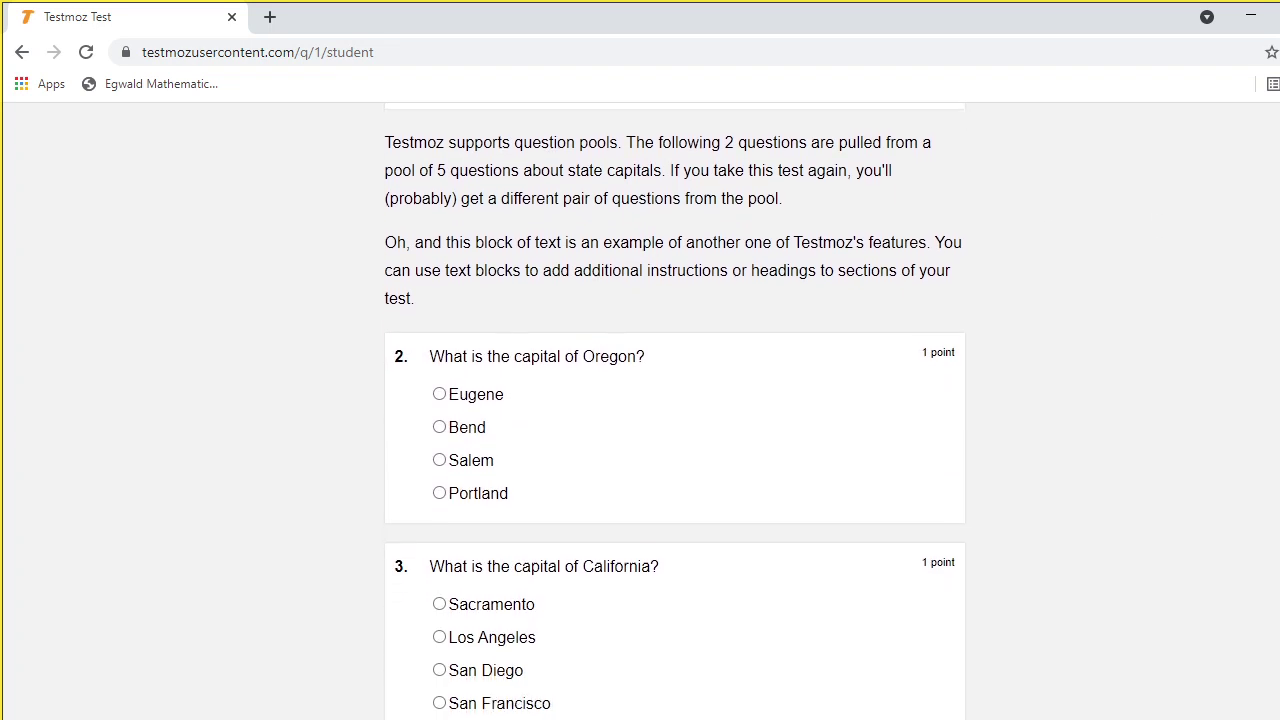
scroll(674, 411, "down", 1)
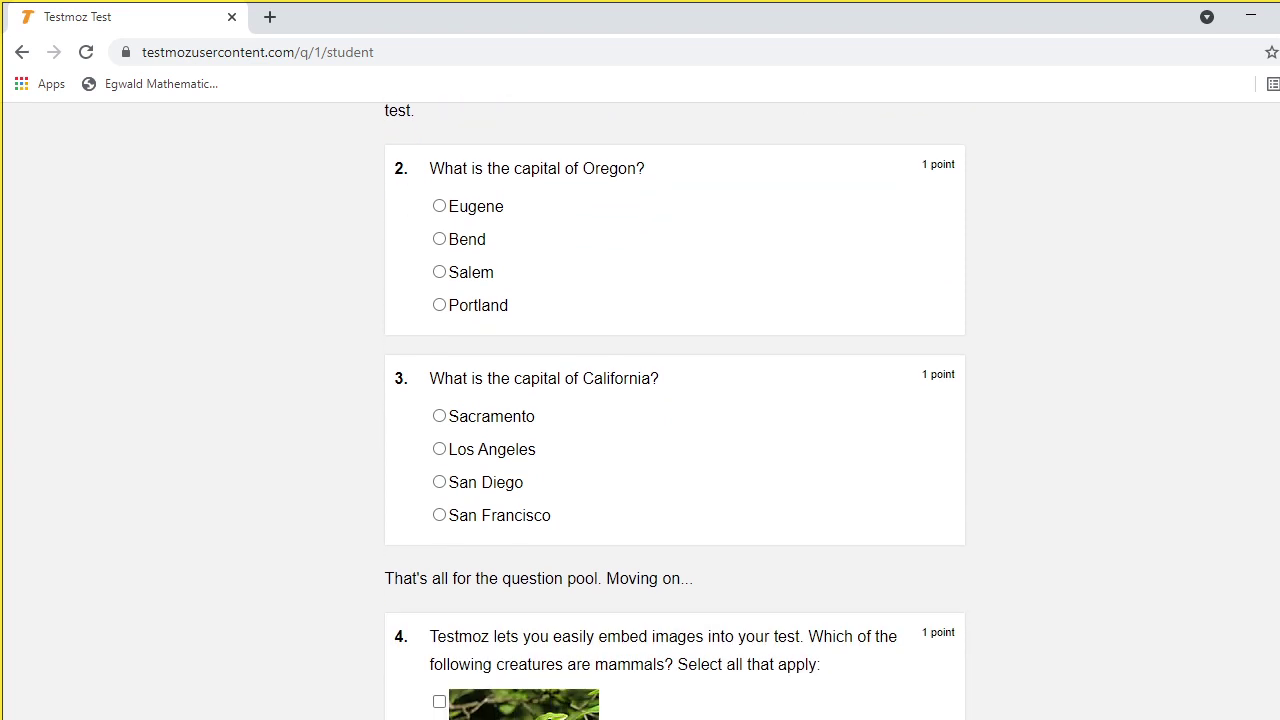
left_click(439, 274)
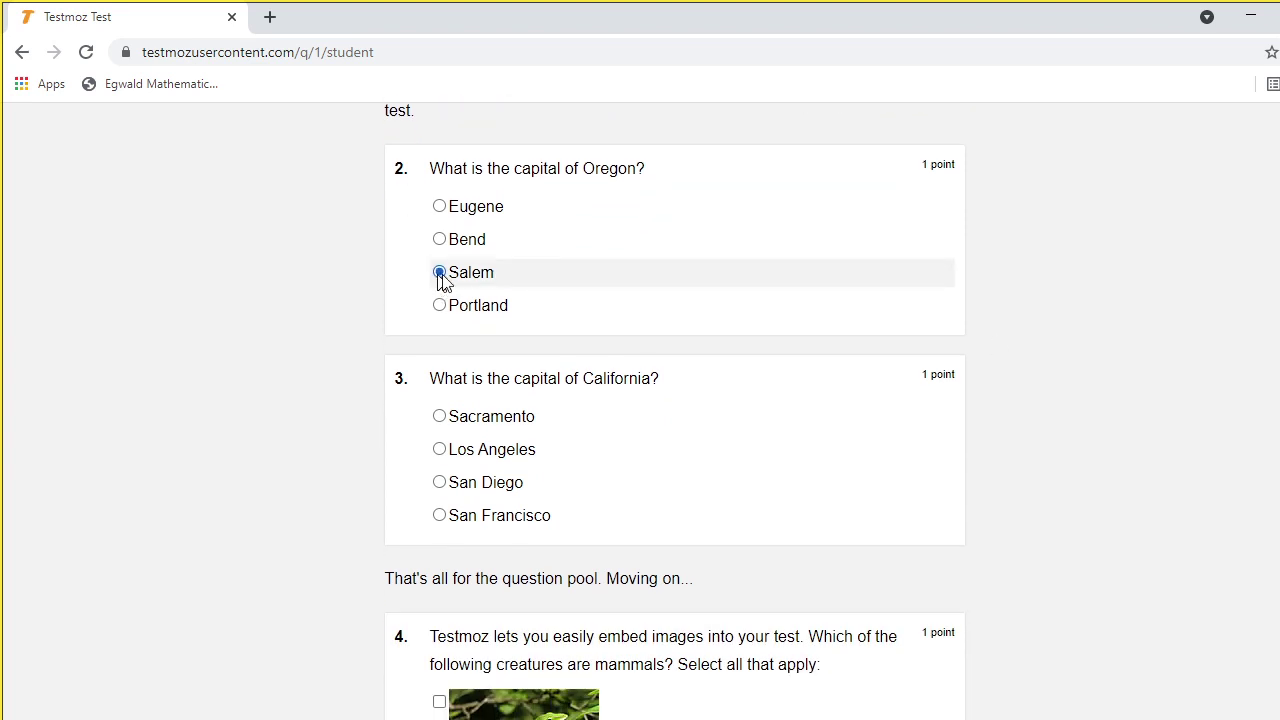
scroll(674, 411, "down", 2)
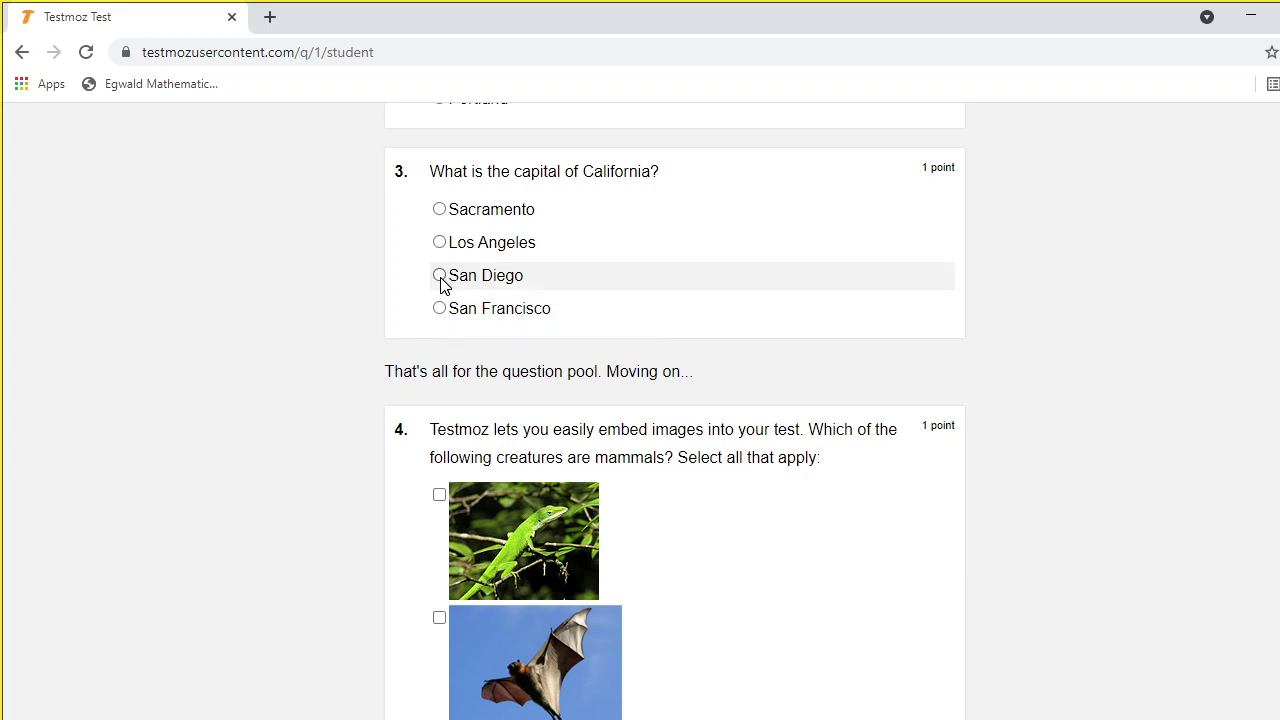
left_click(440, 276)
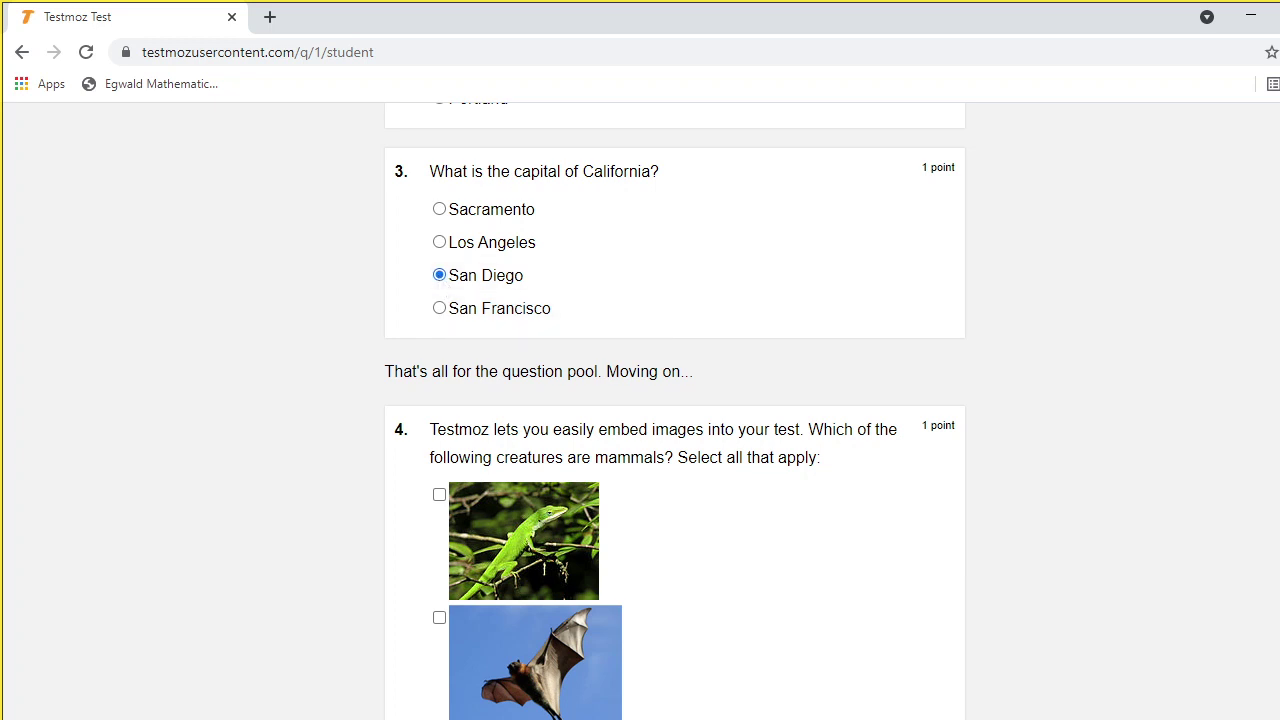
scroll(674, 411, "down", 3)
scroll(674, 411, "up", 1)
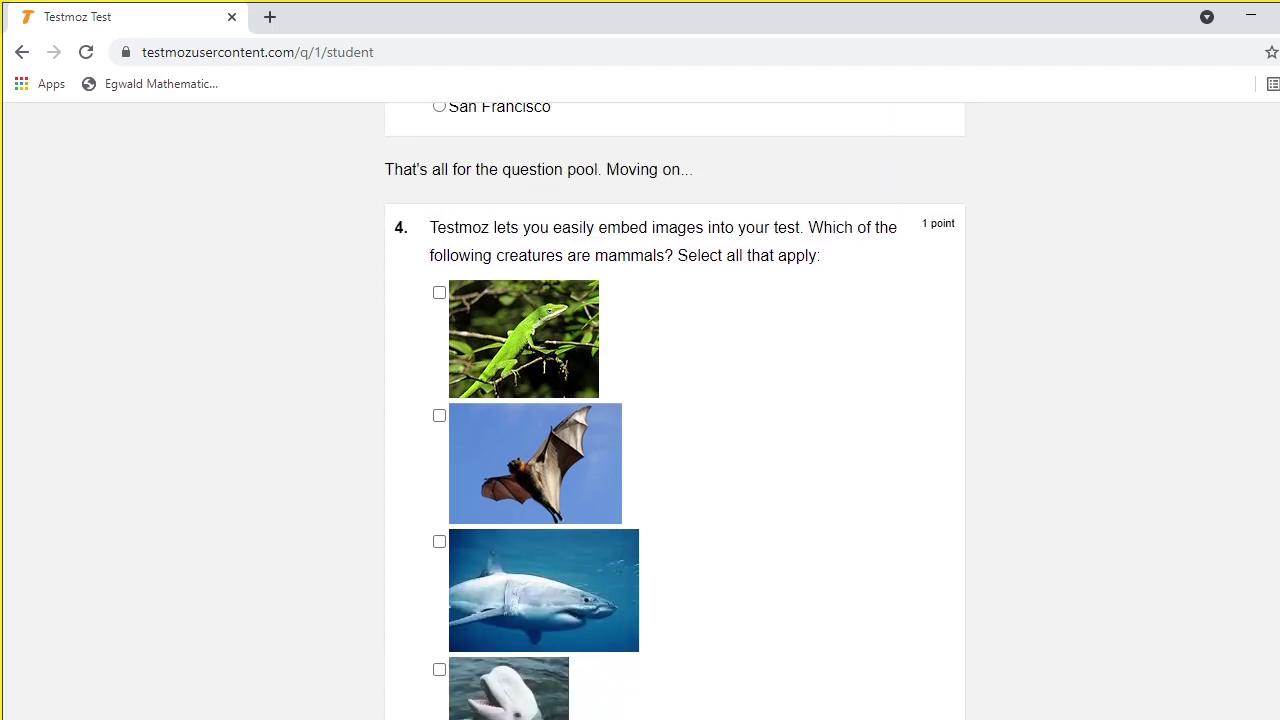
In question 4, untick the lizard and tick the bat and the shark as mammals
scroll(674, 411, "down", 1)
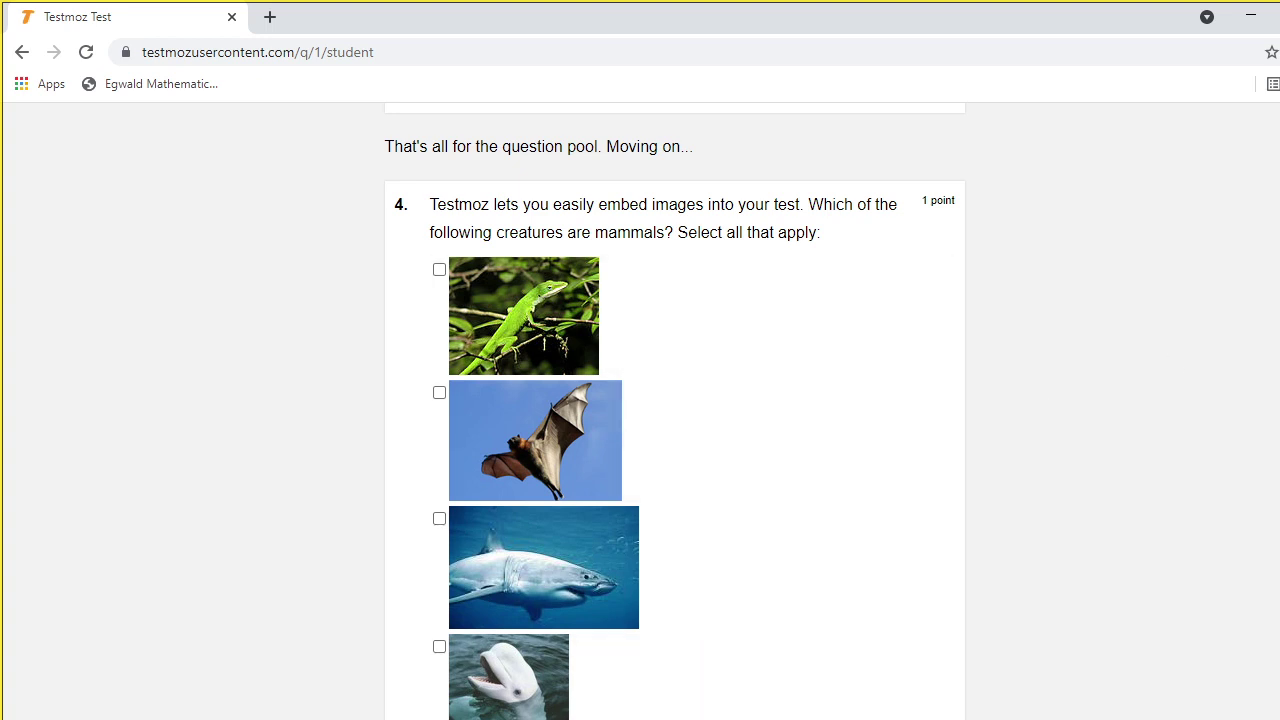
scroll(674, 412, "down", 1)
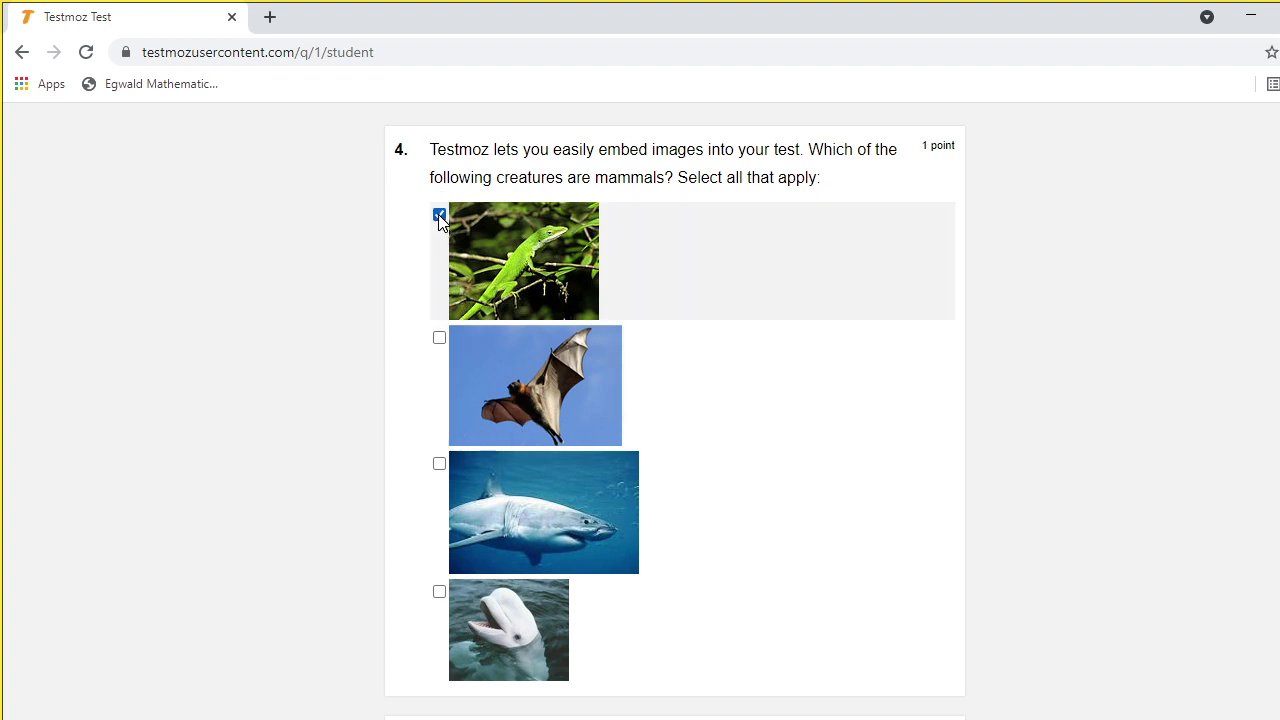
left_click(440, 216)
left_click(441, 335)
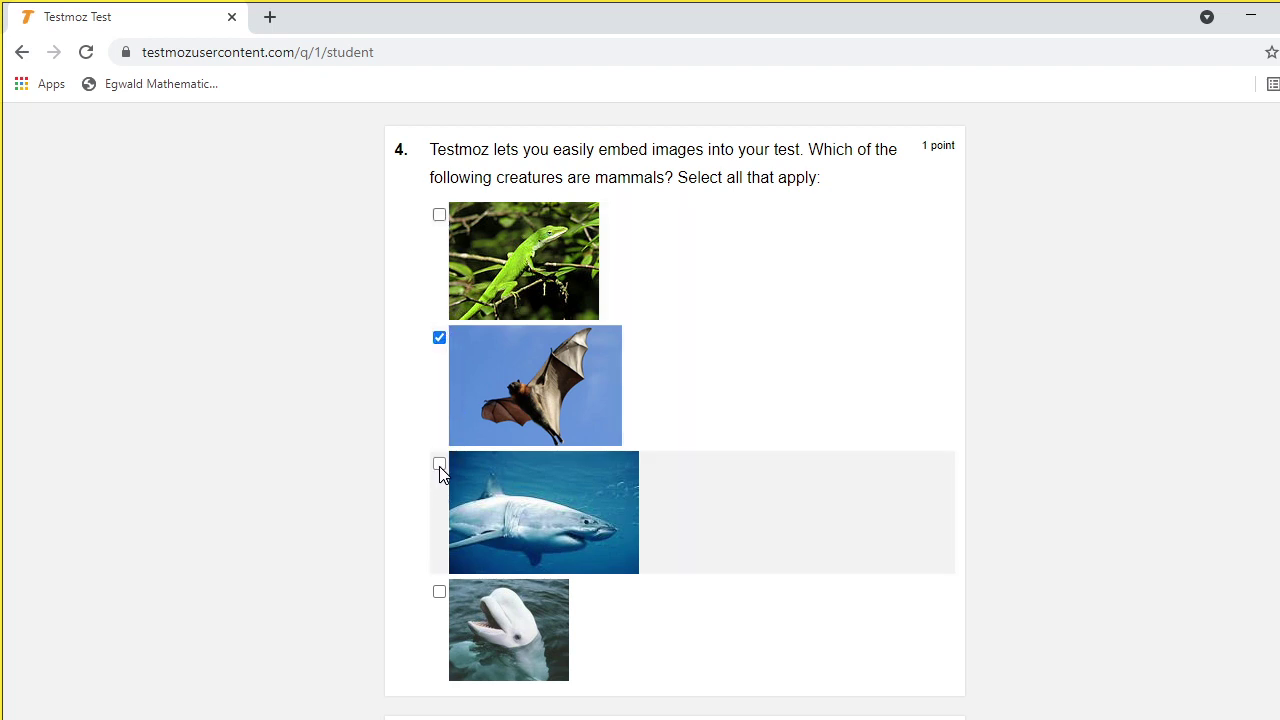
left_click(439, 465)
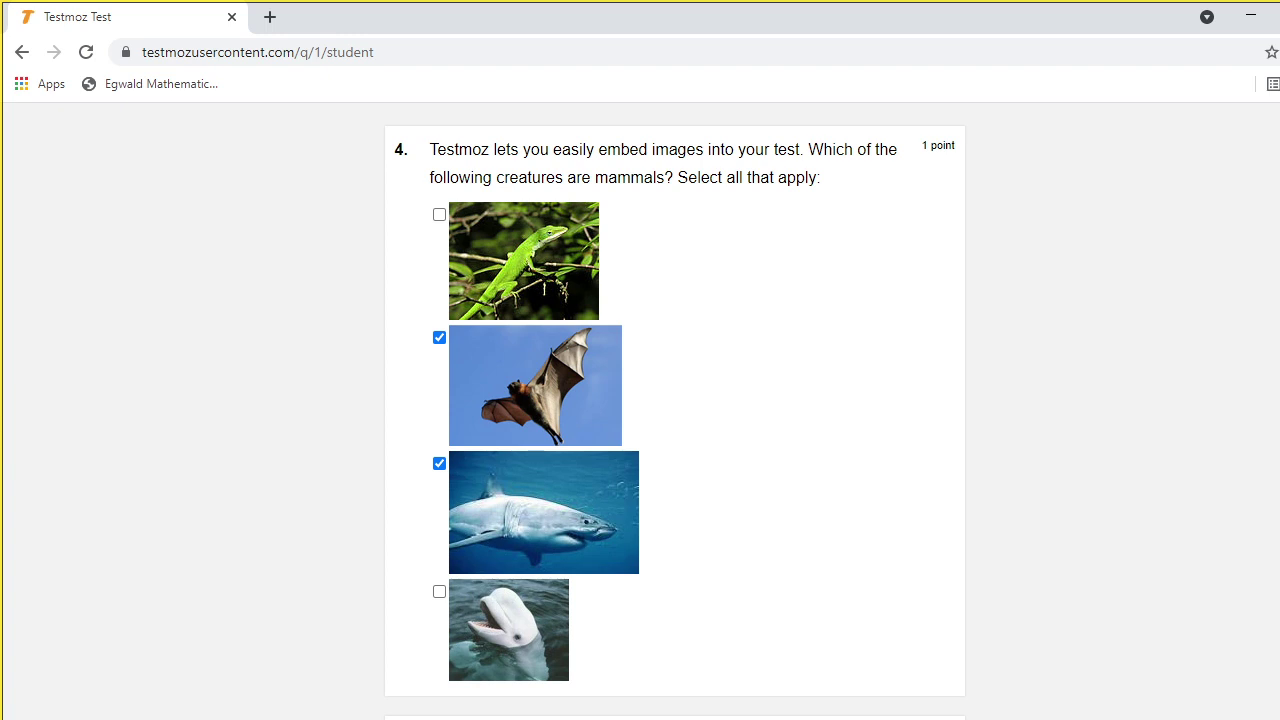
scroll(675, 410, "down", 5)
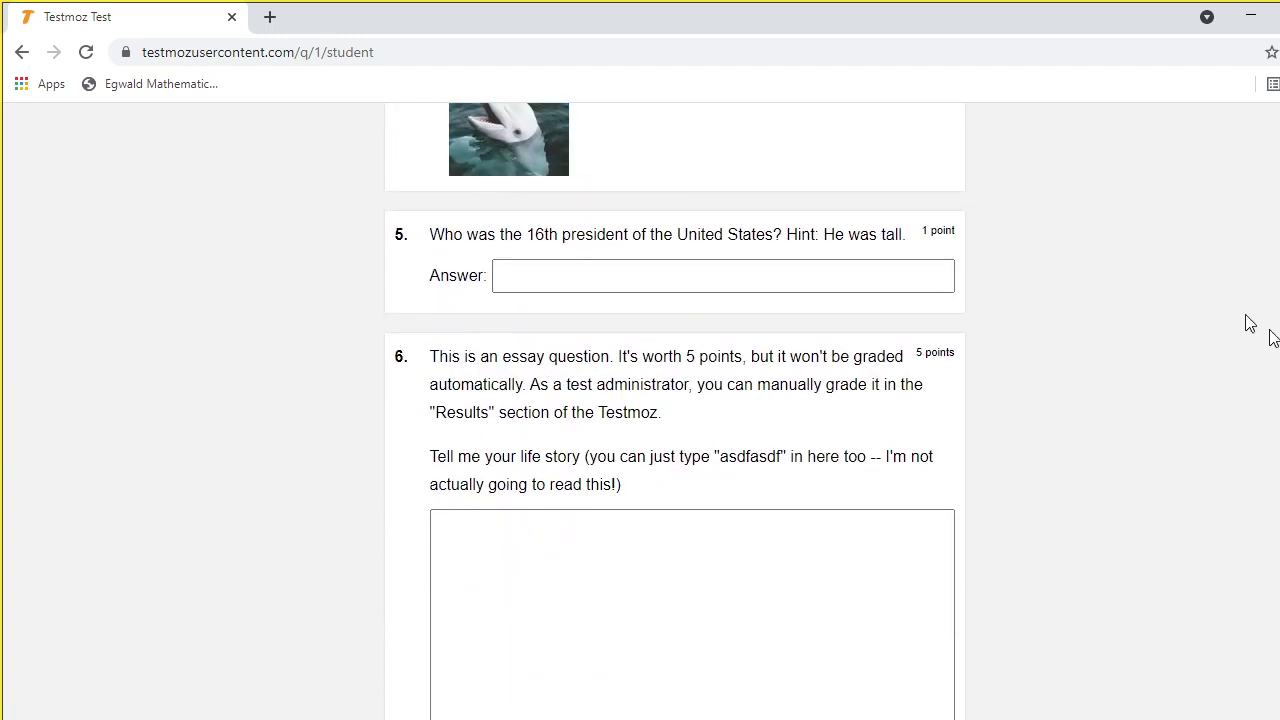
scroll(865, 595, "up", 6)
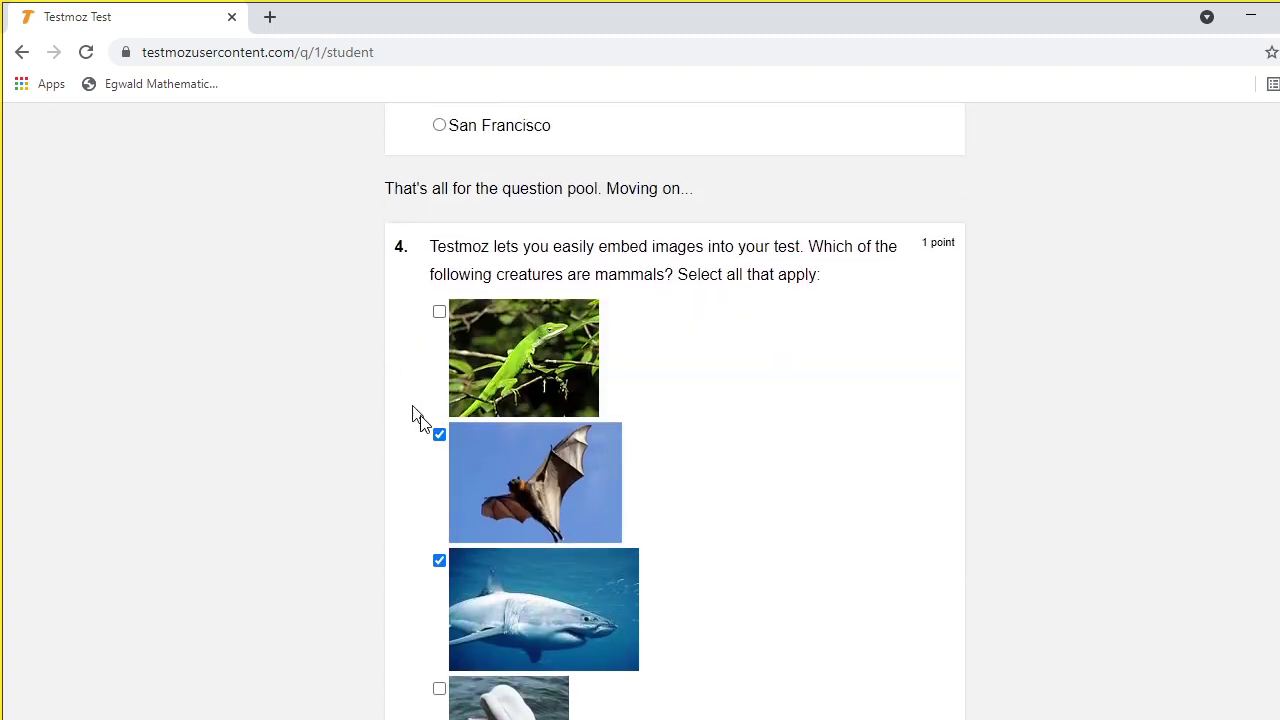
scroll(674, 411, "down", 4)
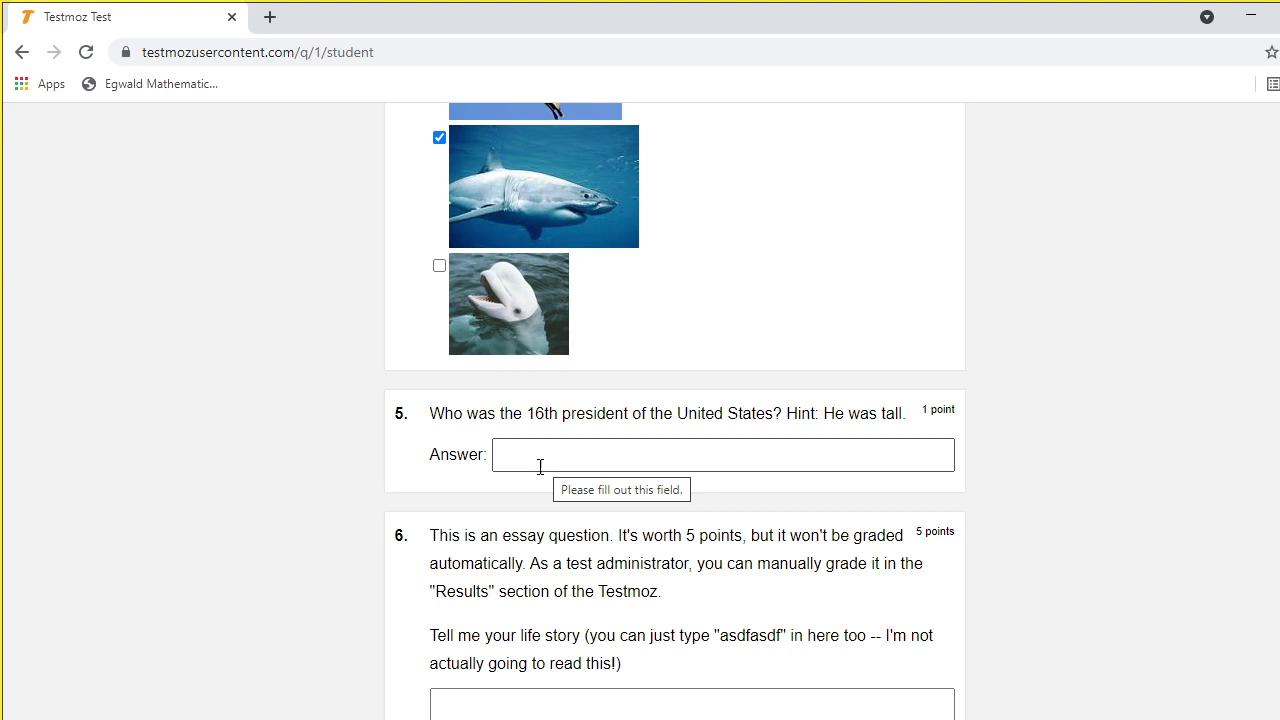
Answer question 5 with NONE and write 'I AM A TEACHER' in the essay box
left_click(521, 457)
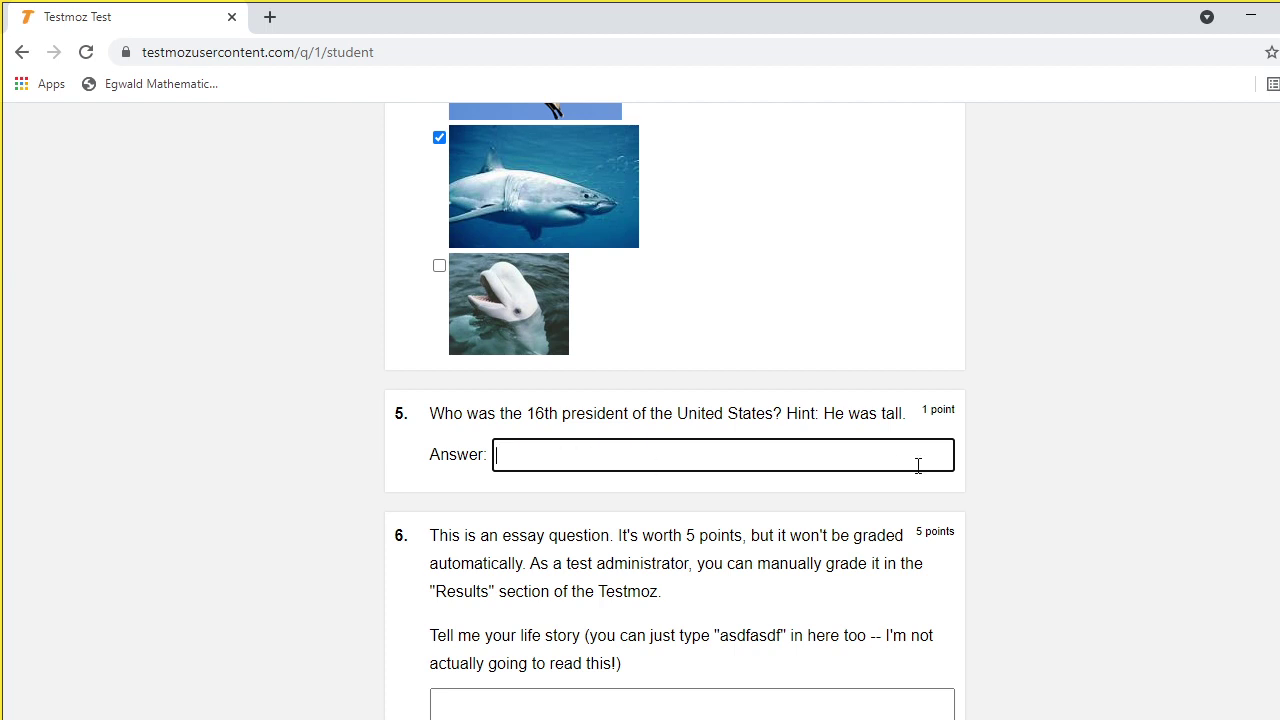
scroll(1277, 395, "down", 1)
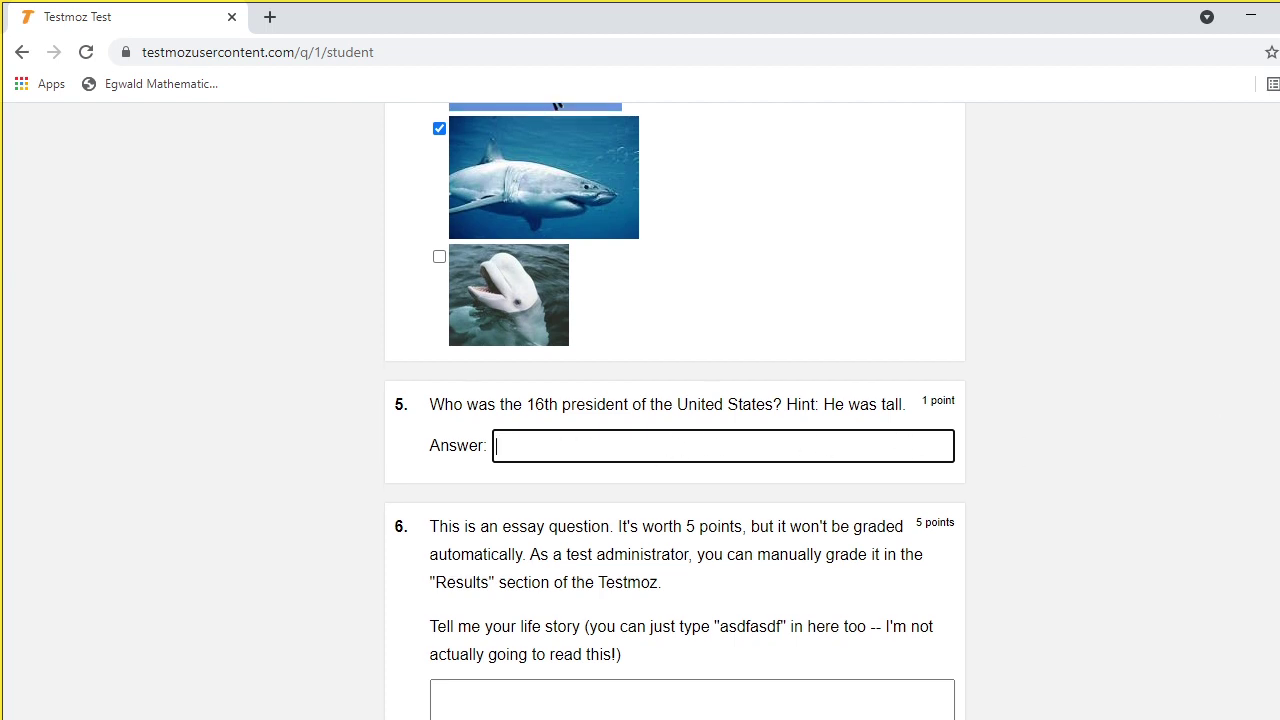
scroll(1277, 395, "down", 3)
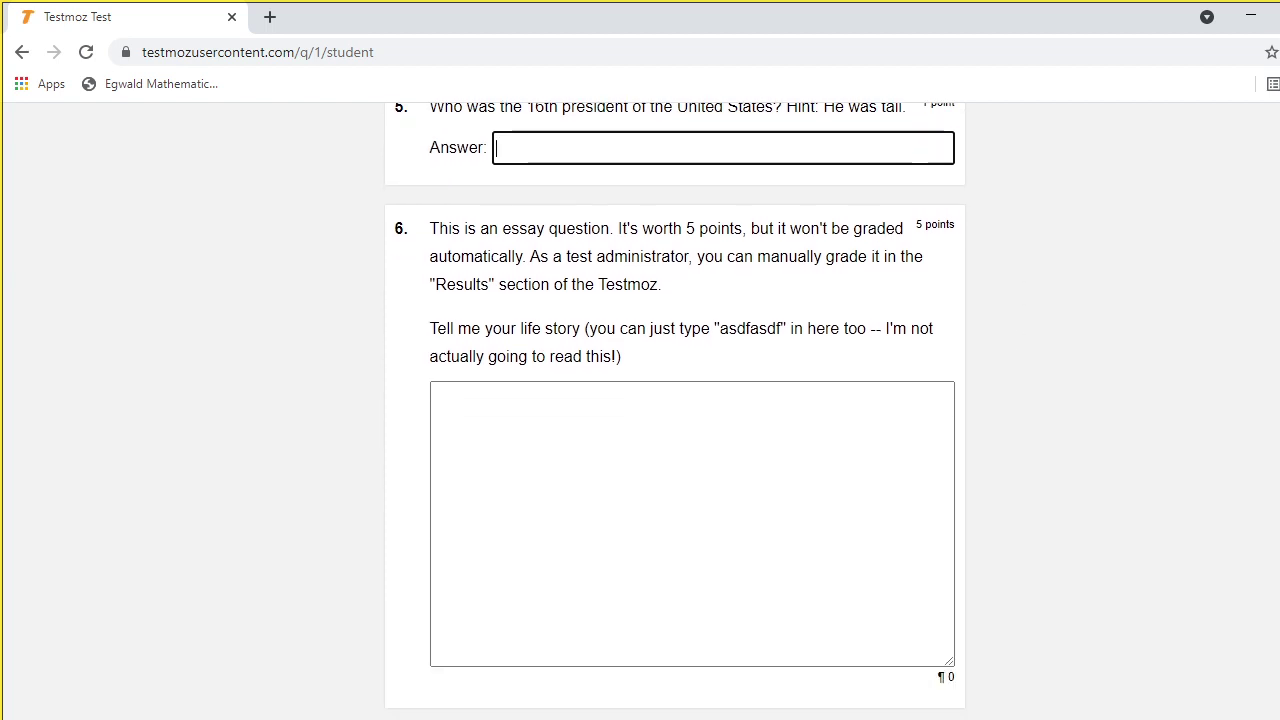
left_click(471, 418)
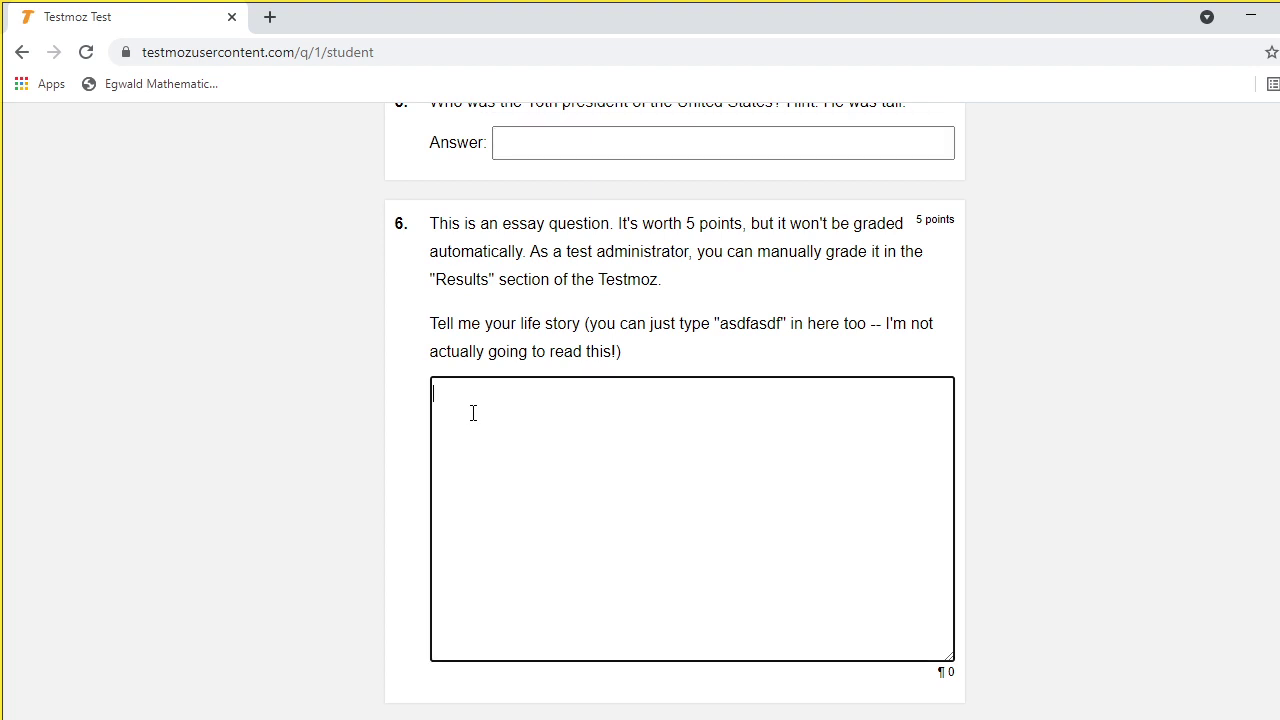
type("I AM A TEACHER")
scroll(675, 400, "down", 4)
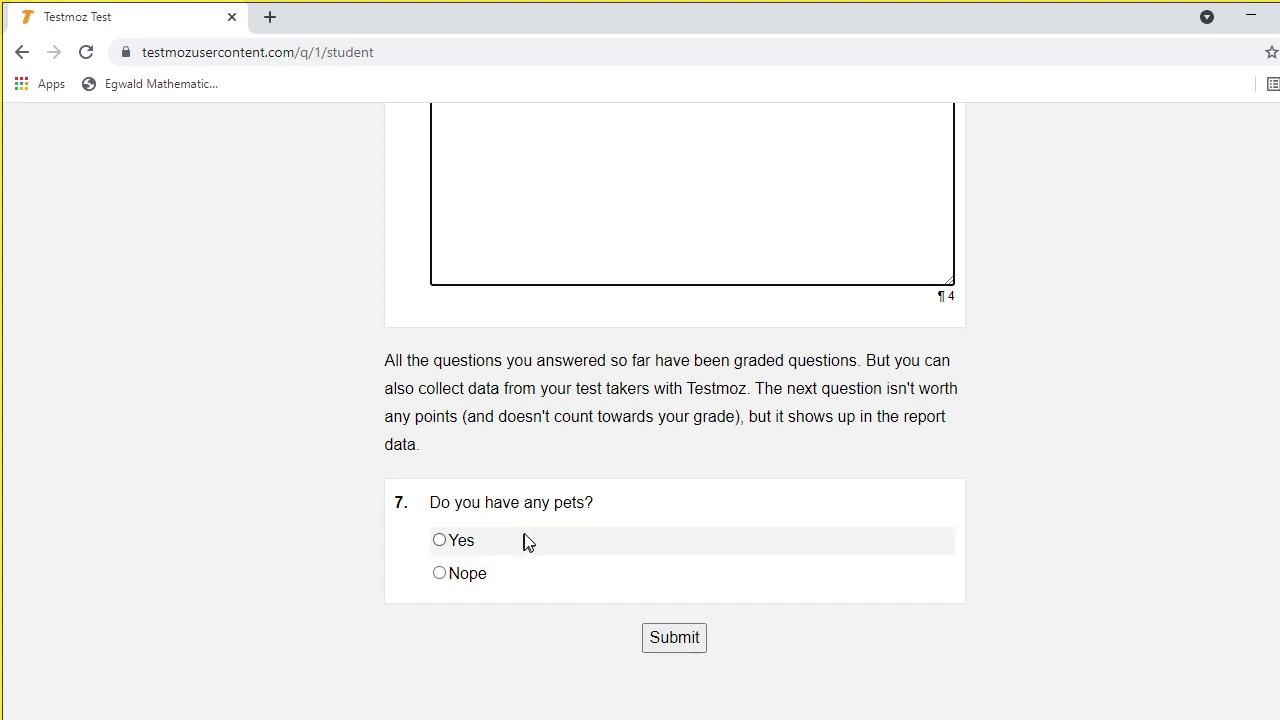
Answer Nope to the pets question and submit the test
left_click(439, 574)
left_click(676, 639)
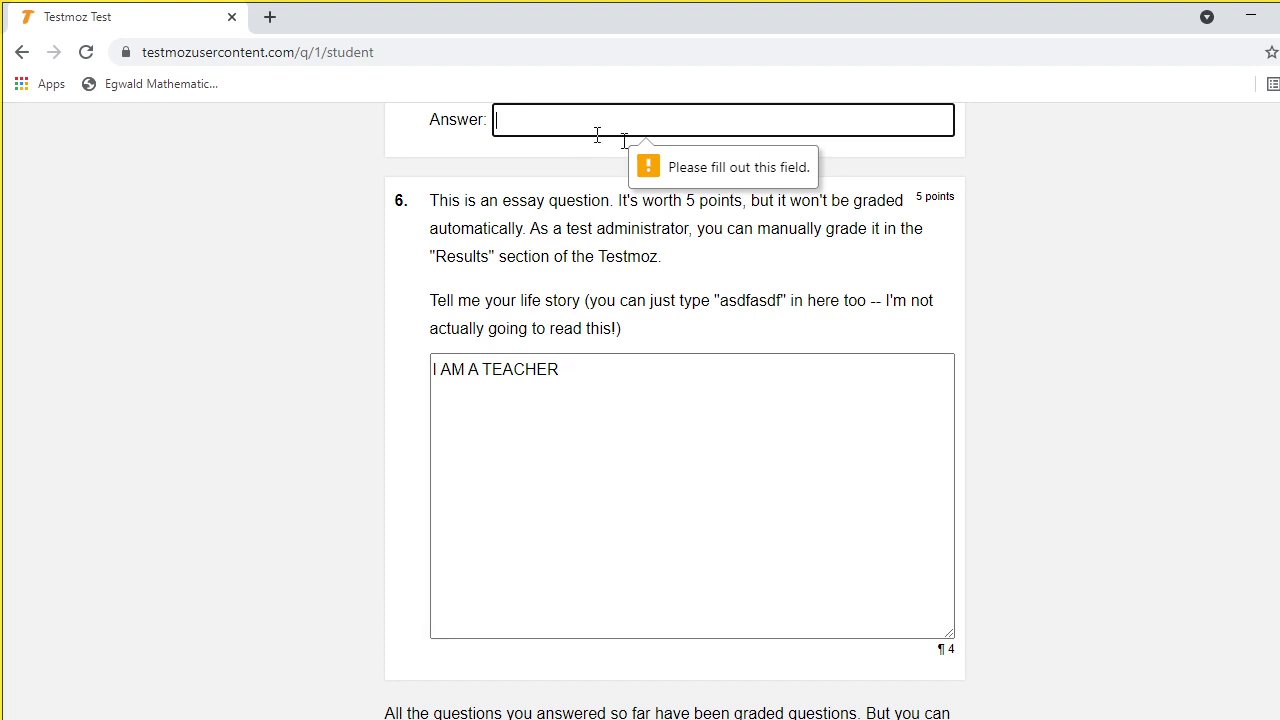
scroll(646, 579, "up", 3)
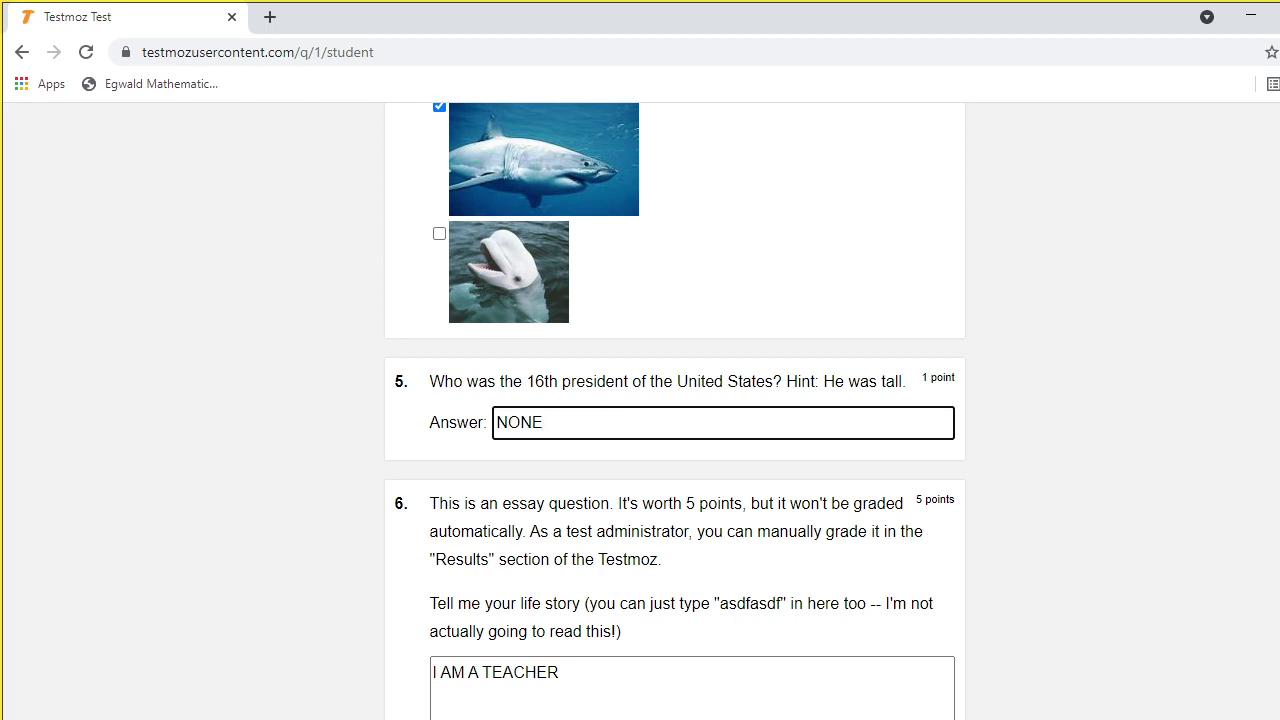
scroll(675, 410, "up", 15)
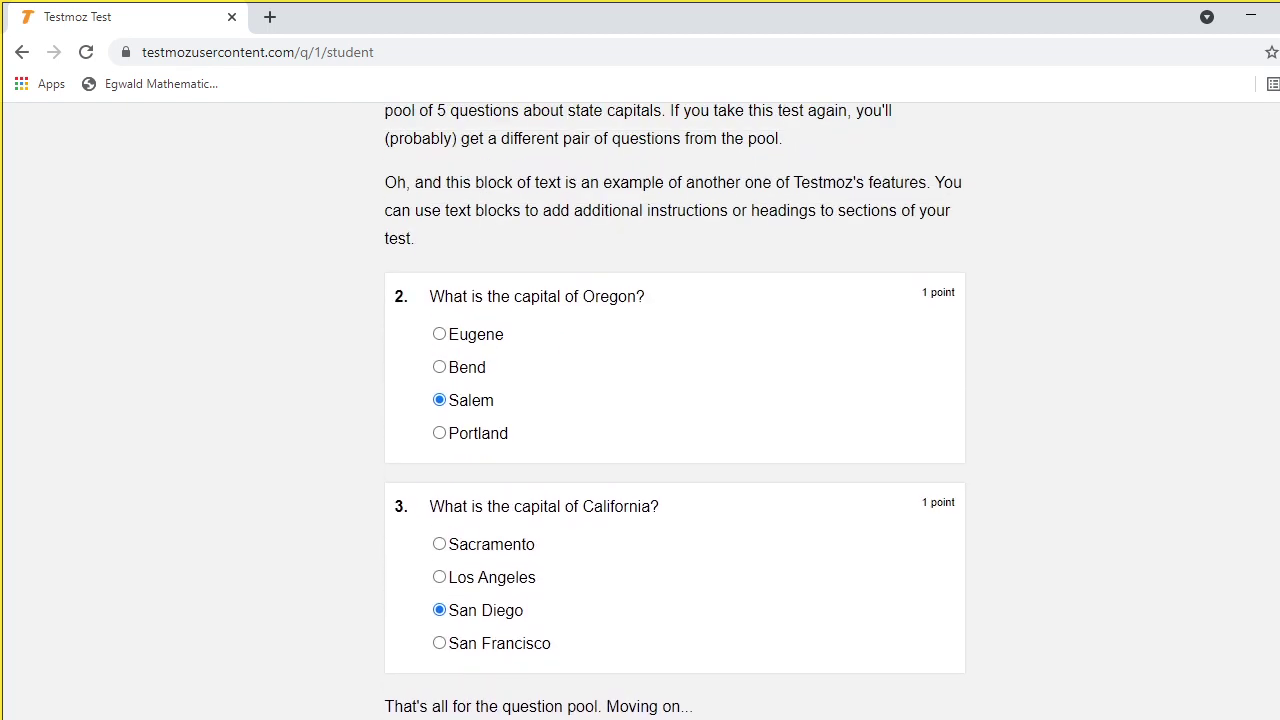
scroll(675, 410, "up", 1)
scroll(766, 673, "down", 20)
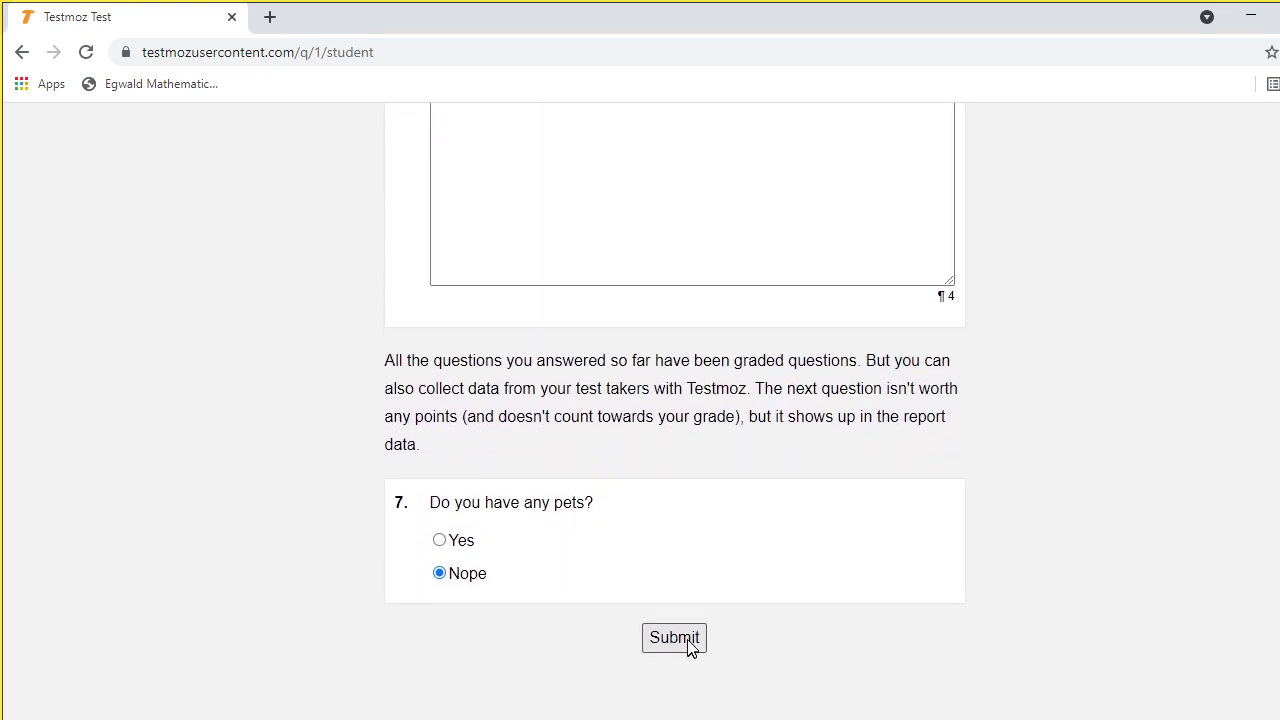
left_click(688, 643)
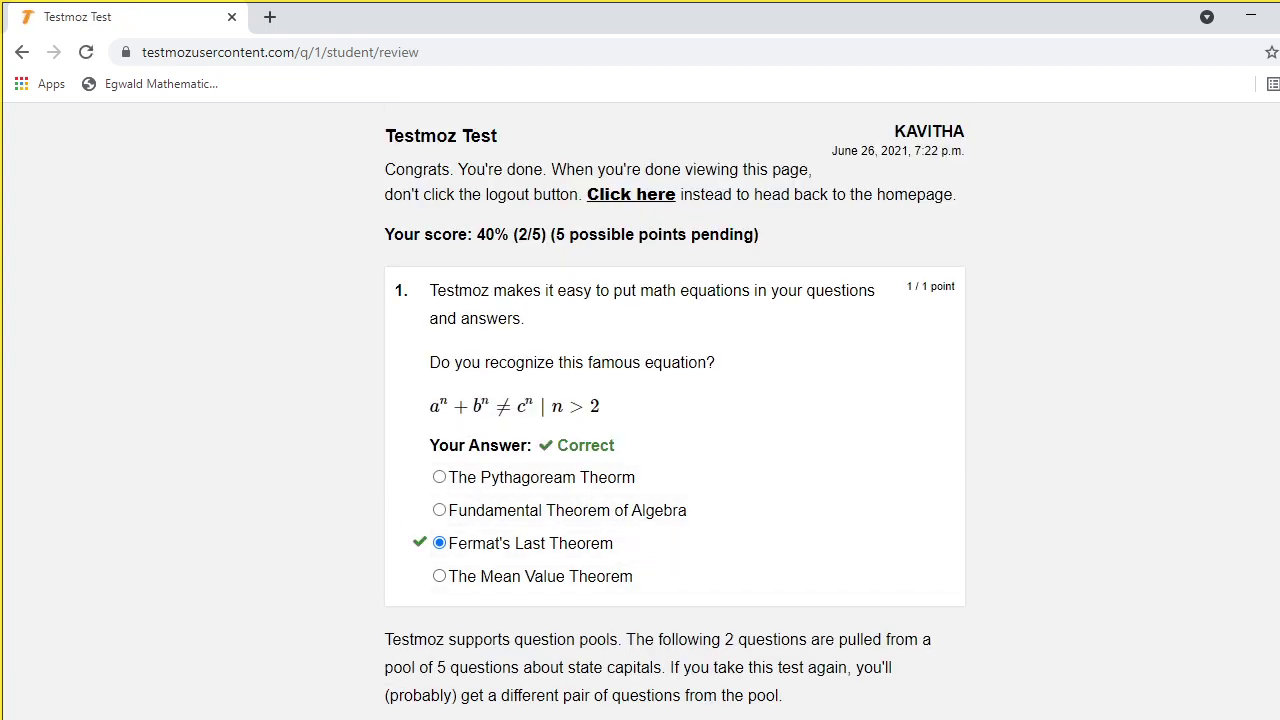
scroll(660, 368, "down", 2)
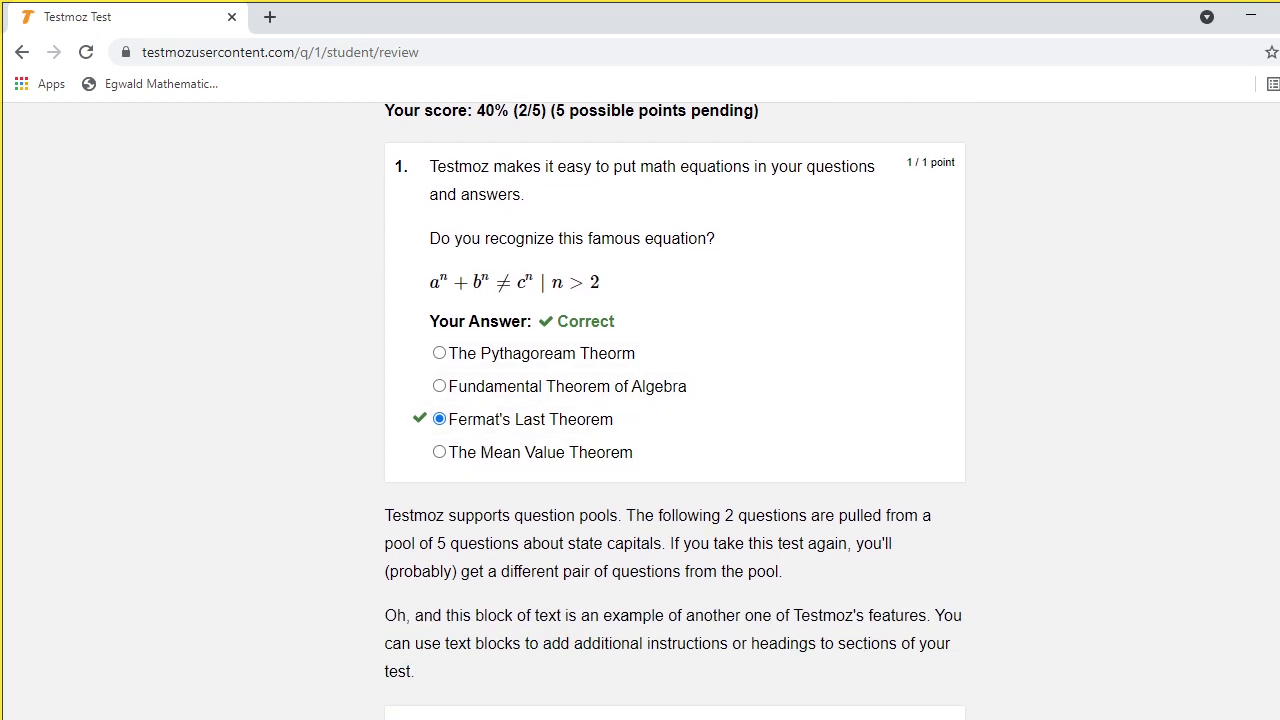
scroll(674, 408, "down", 4)
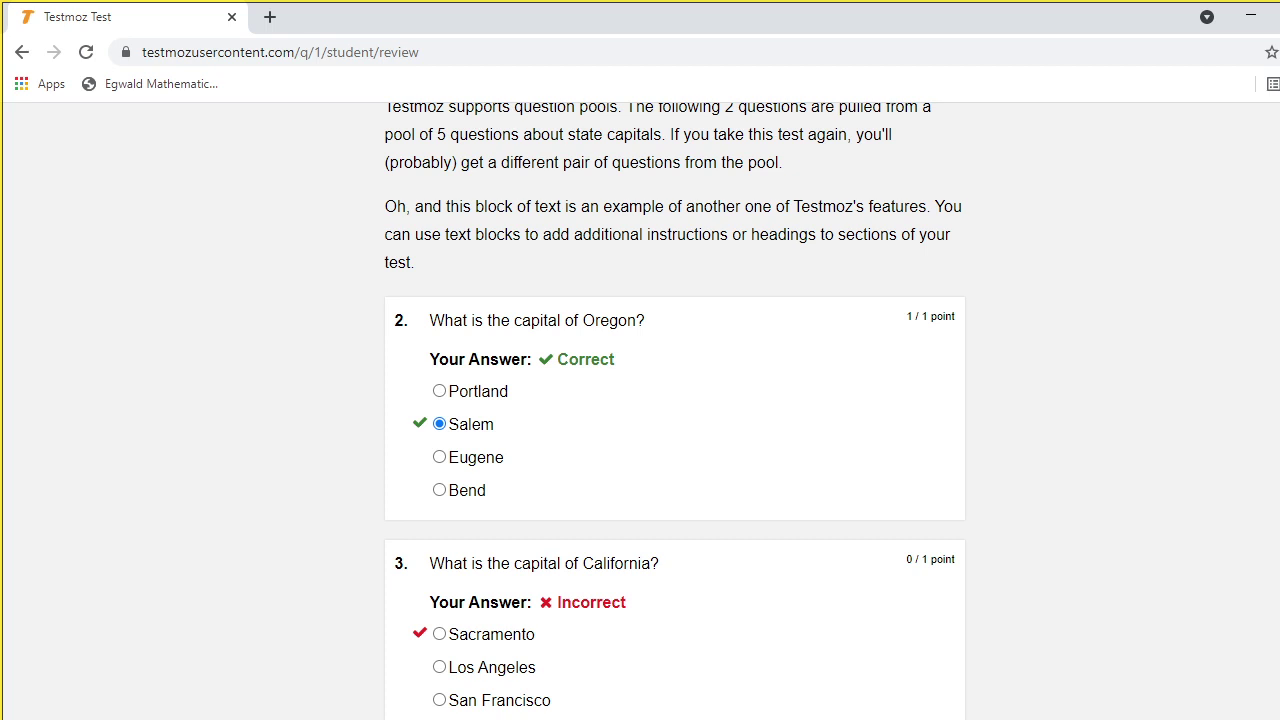
scroll(674, 410, "down", 2)
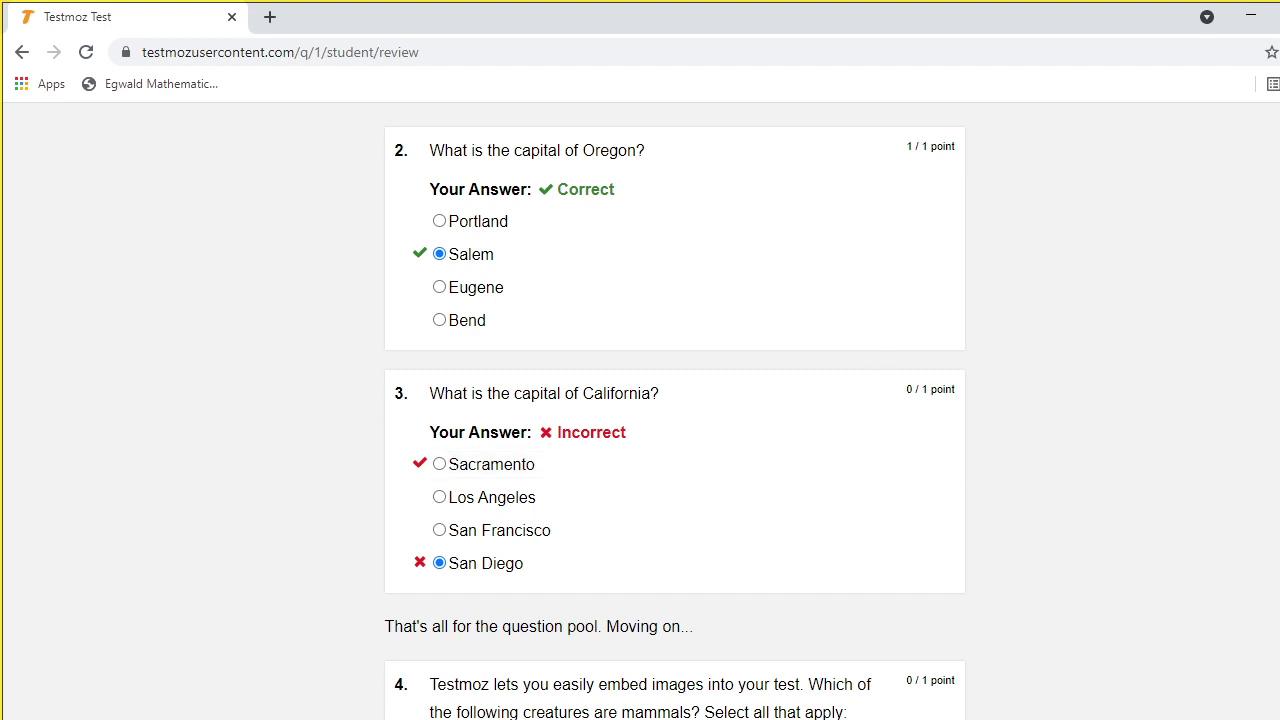
scroll(674, 410, "down", 6)
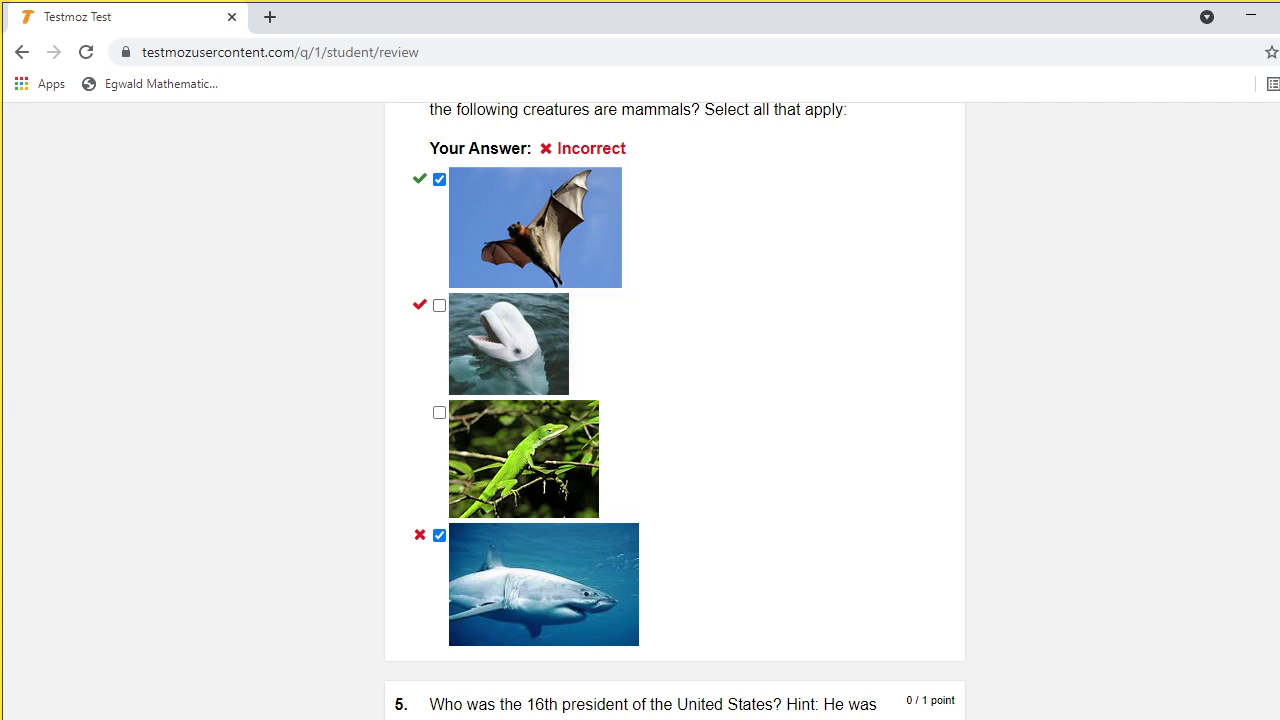
scroll(675, 400, "down", 1)
scroll(641, 414, "down", 1)
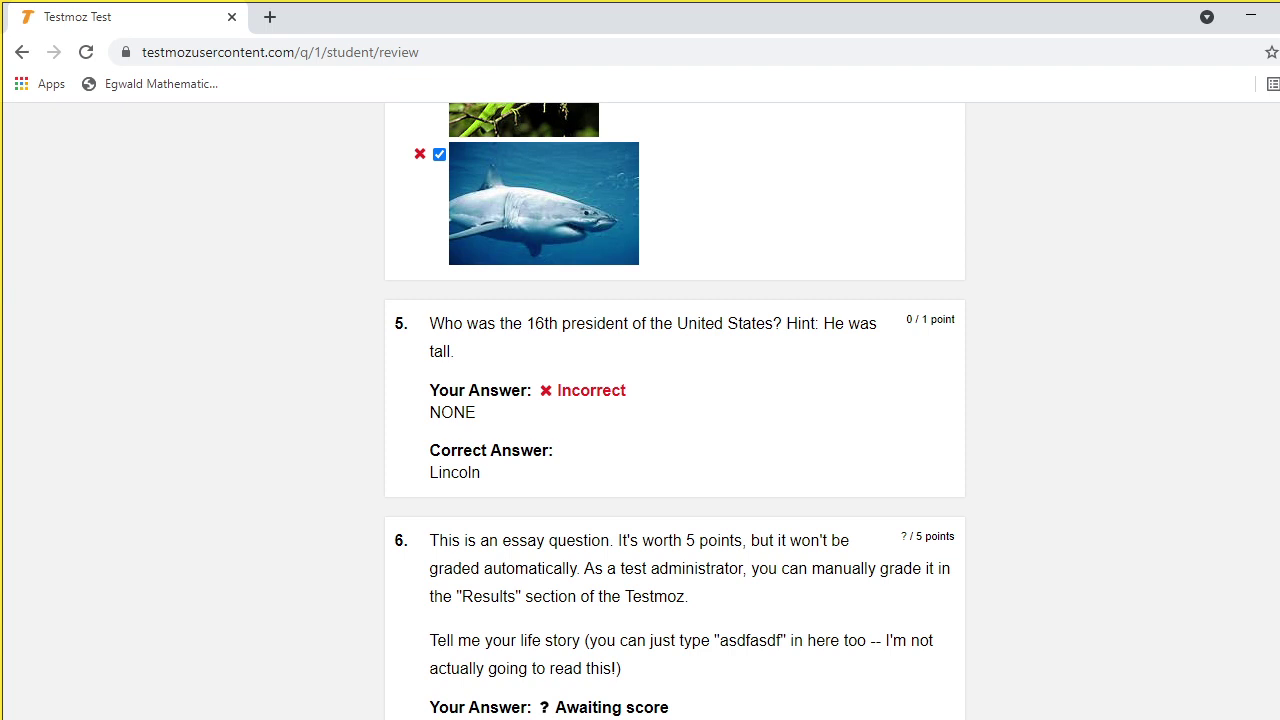
Look over the 40% review page, then leave it and return to the Testmoz homepage
scroll(499, 489, "down", 3)
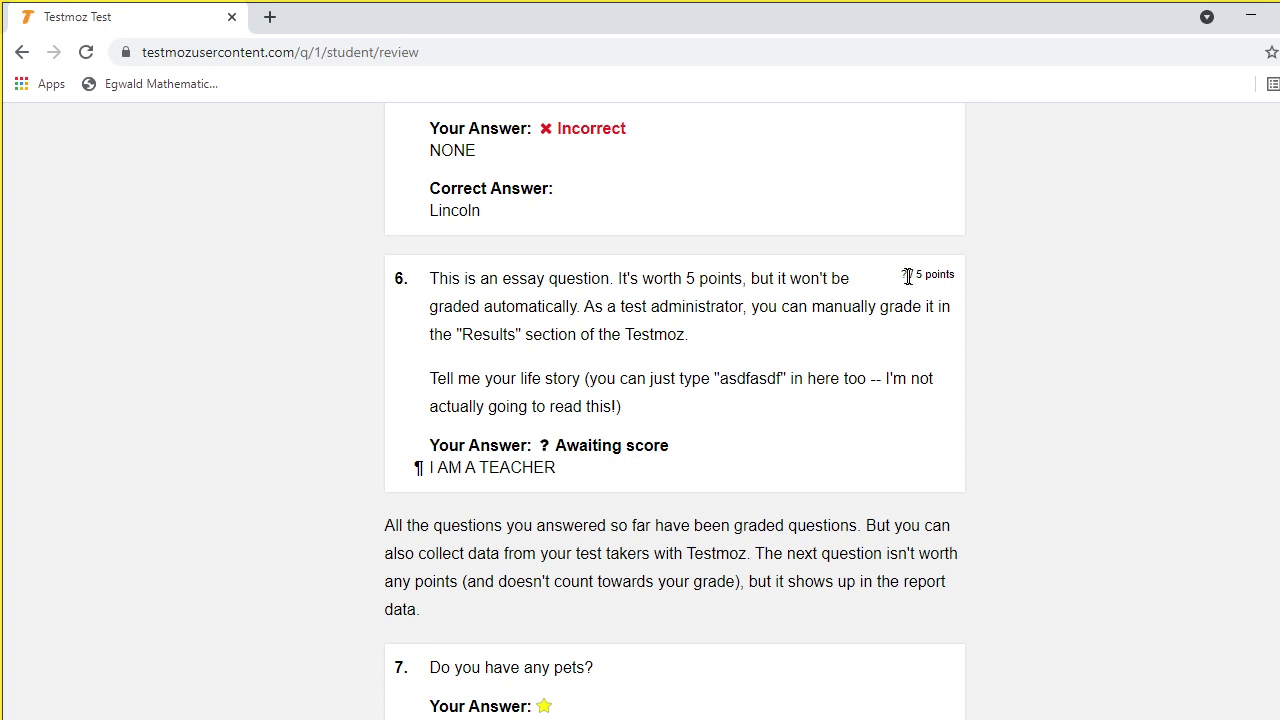
scroll(674, 415, "down", 1)
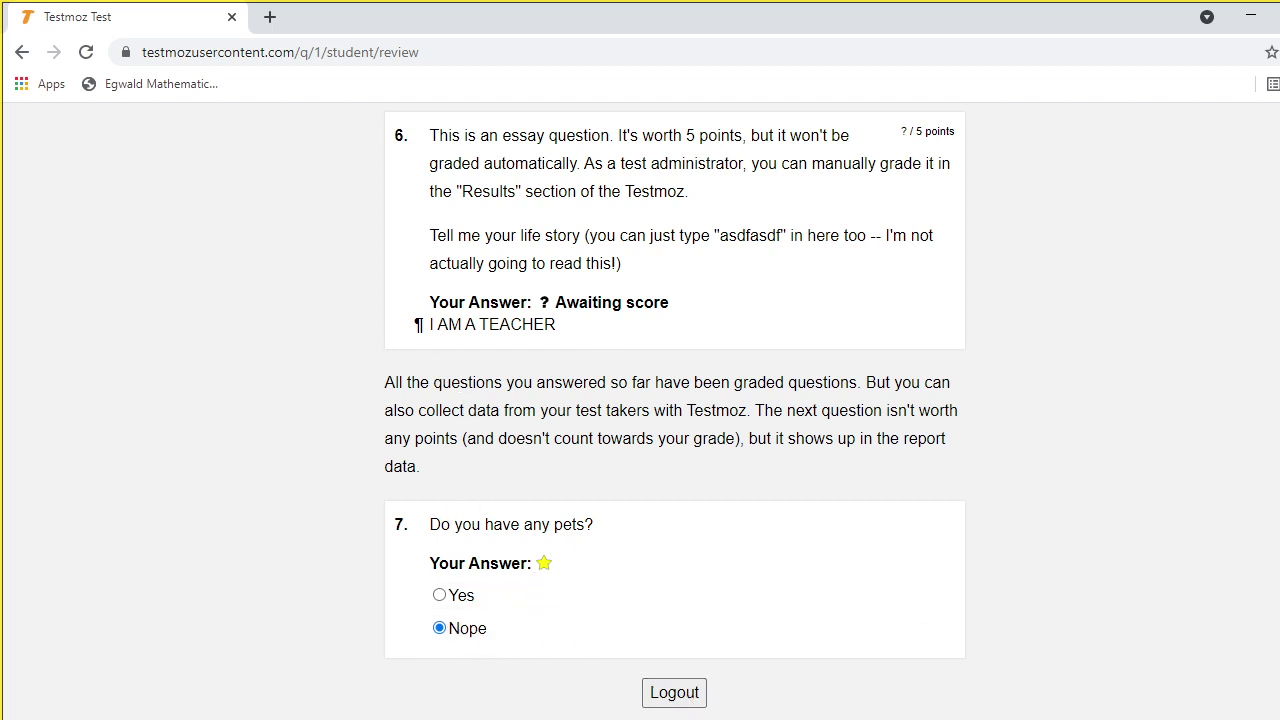
scroll(674, 412, "up", 3)
scroll(674, 412, "down", 3)
scroll(675, 410, "up", 15)
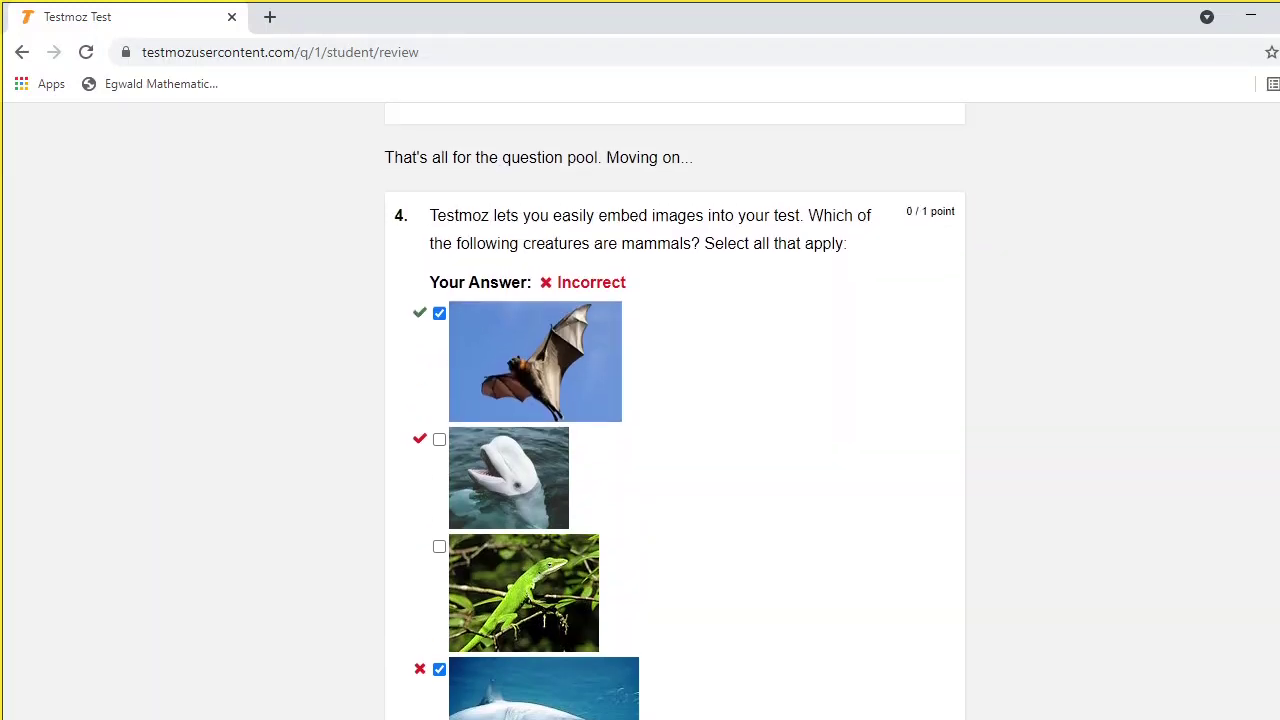
scroll(675, 410, "up", 6)
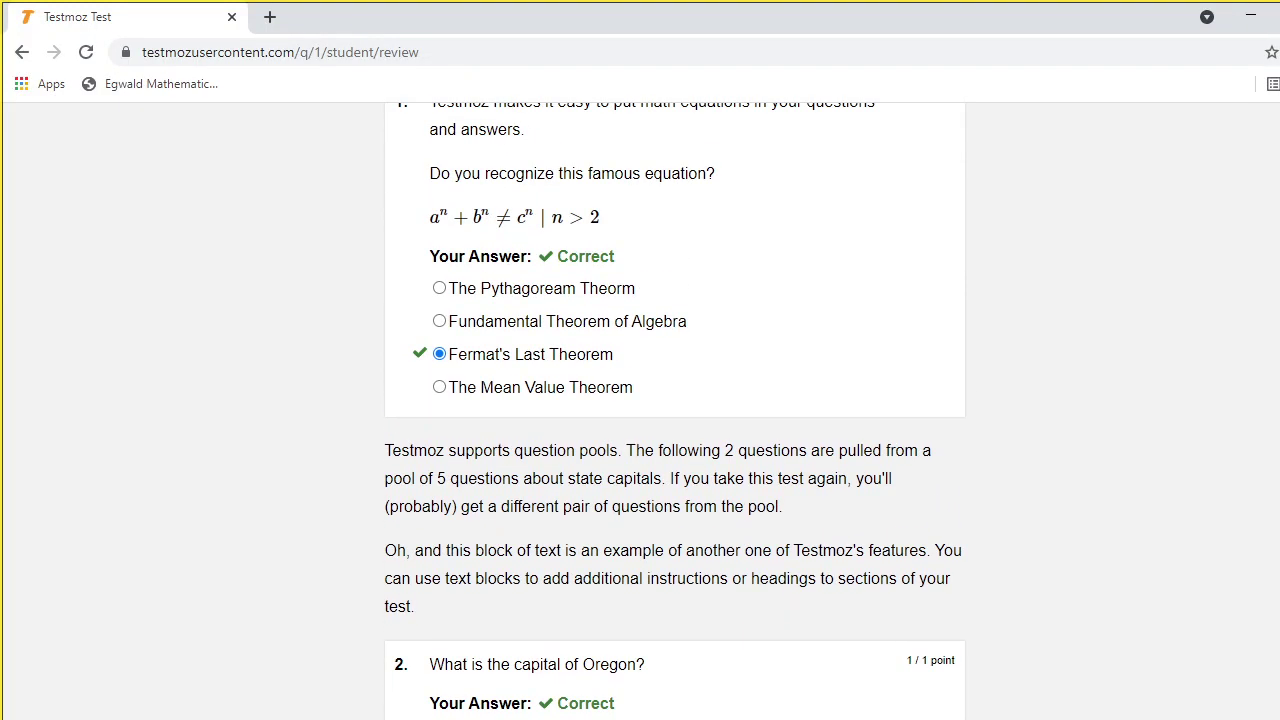
scroll(675, 410, "up", 2)
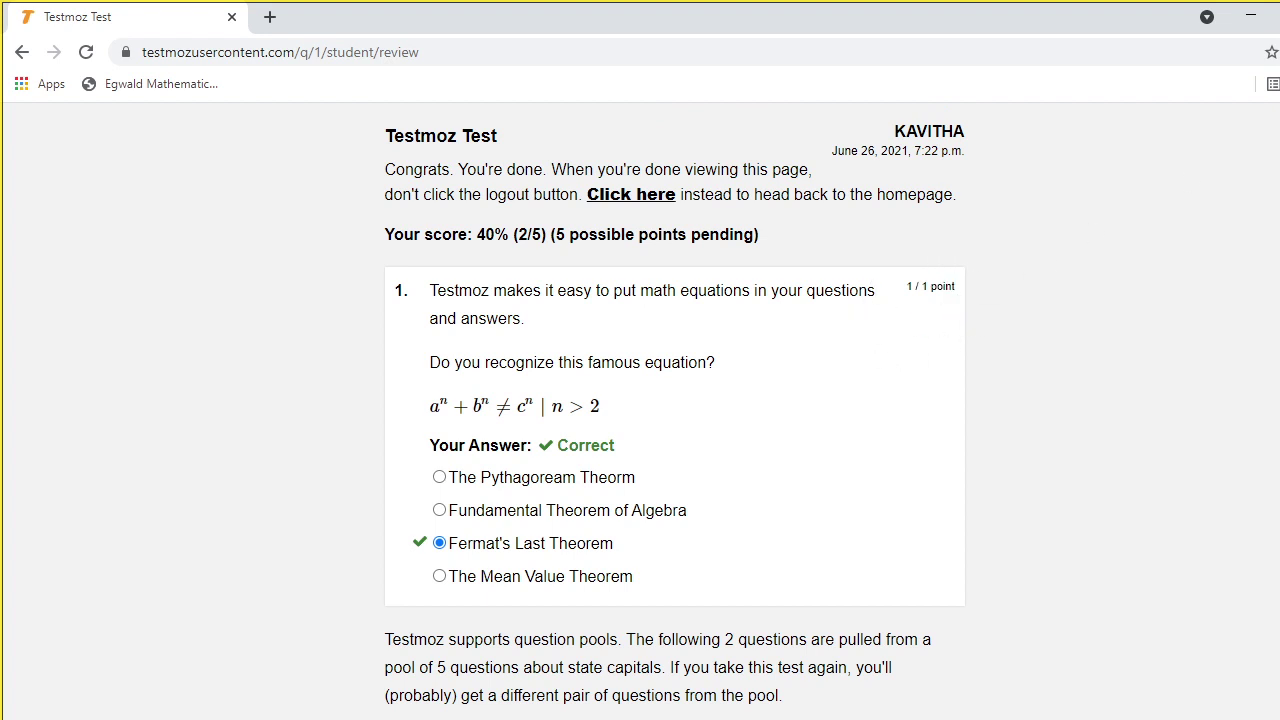
scroll(675, 410, "down", 8)
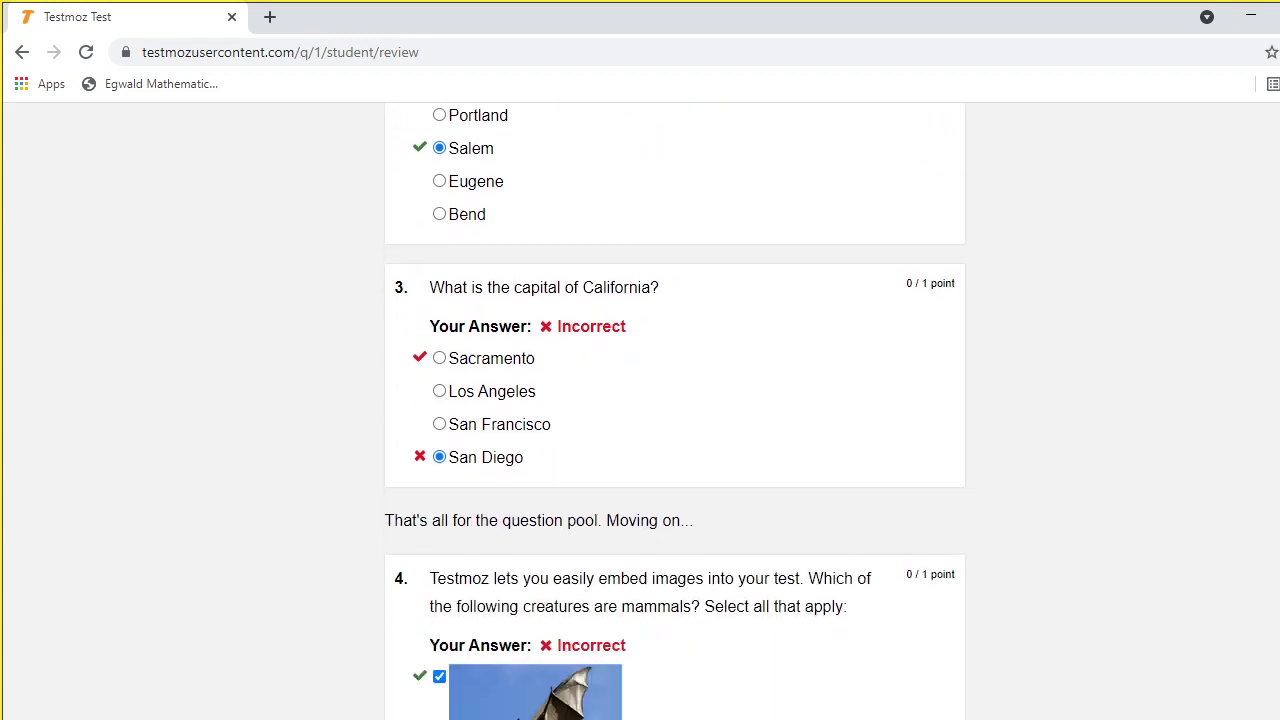
scroll(675, 410, "up", 8)
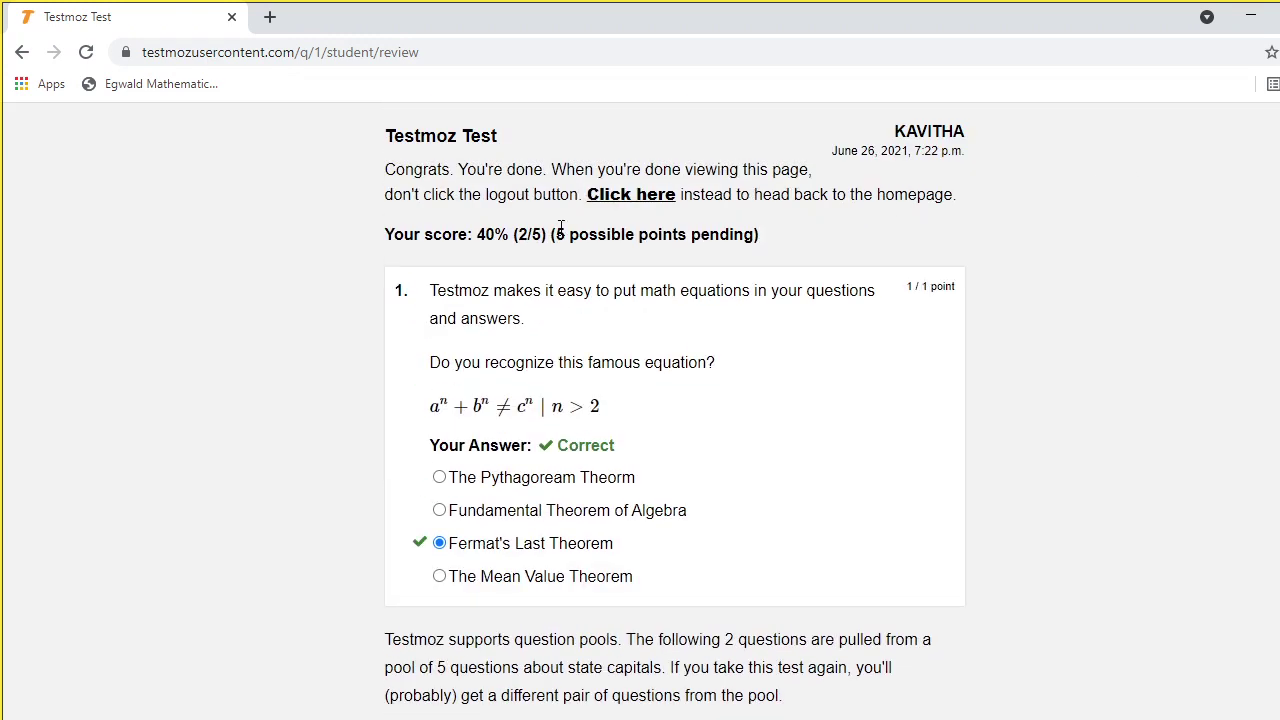
left_click(20, 54)
left_click(637, 204)
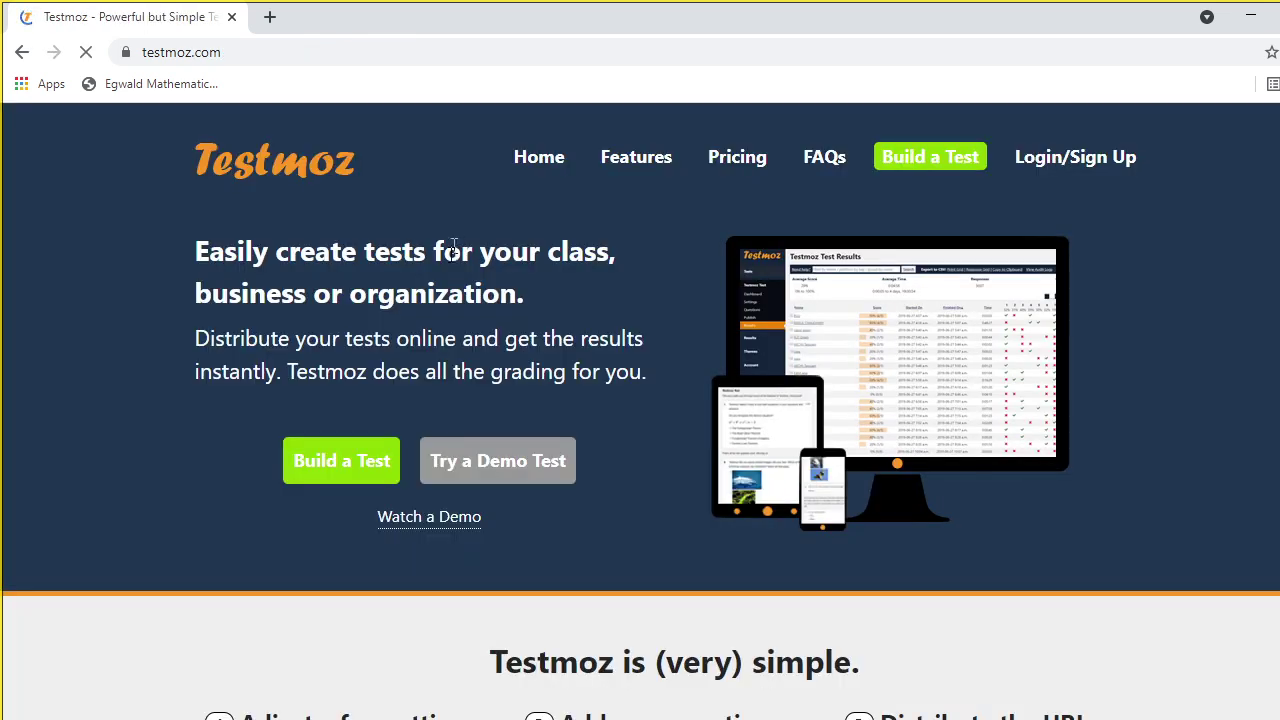
Start a new test named 'UNIT 1 - FOURIER SERIES'
left_click(314, 468)
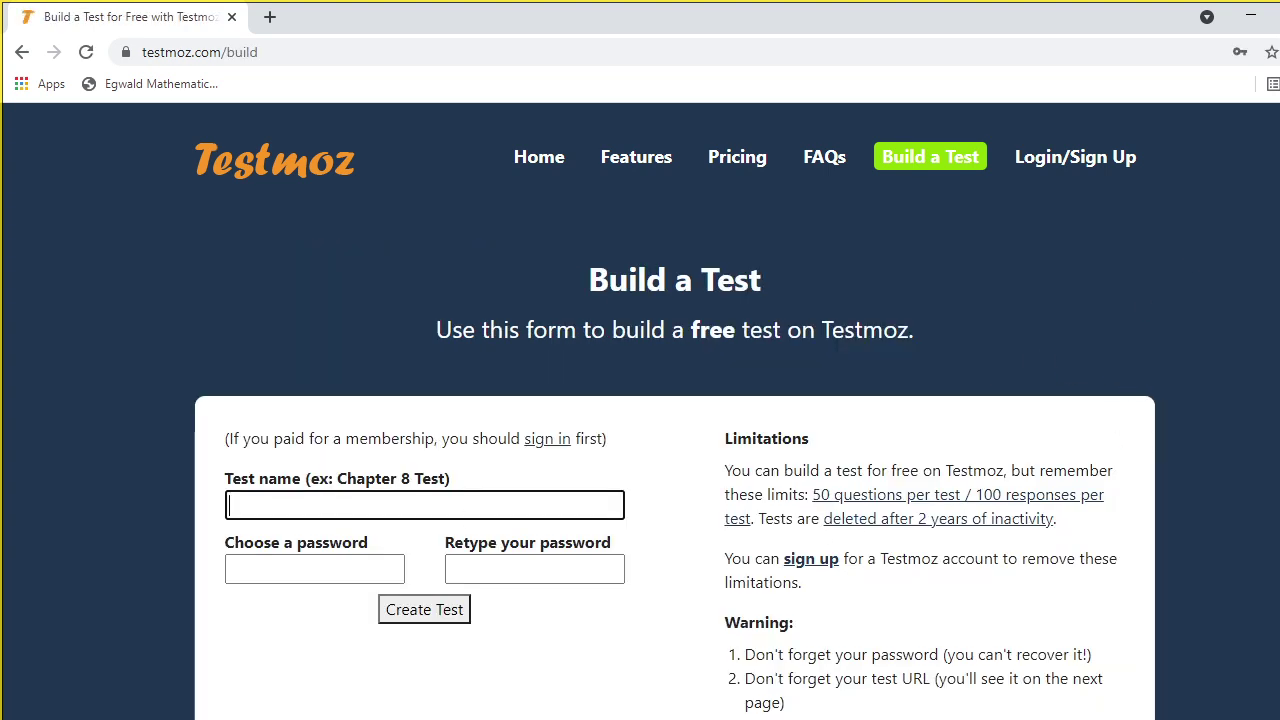
scroll(675, 411, "down", 2)
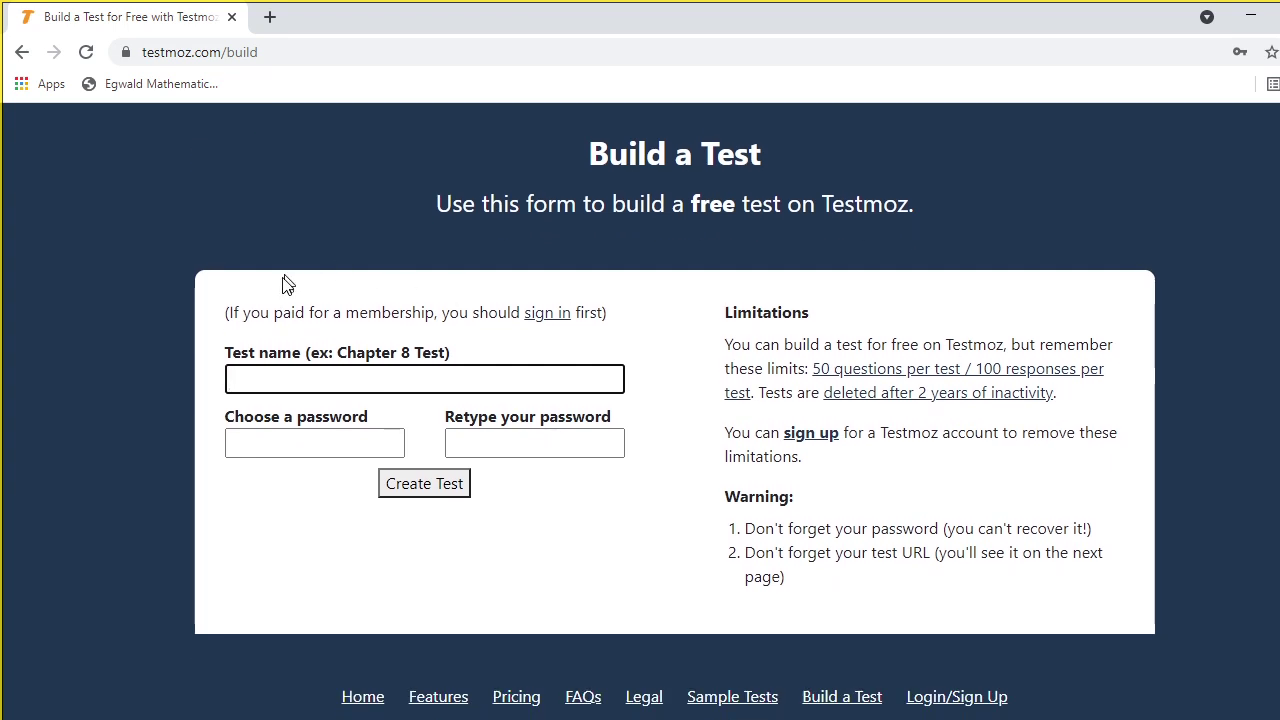
left_click(280, 373)
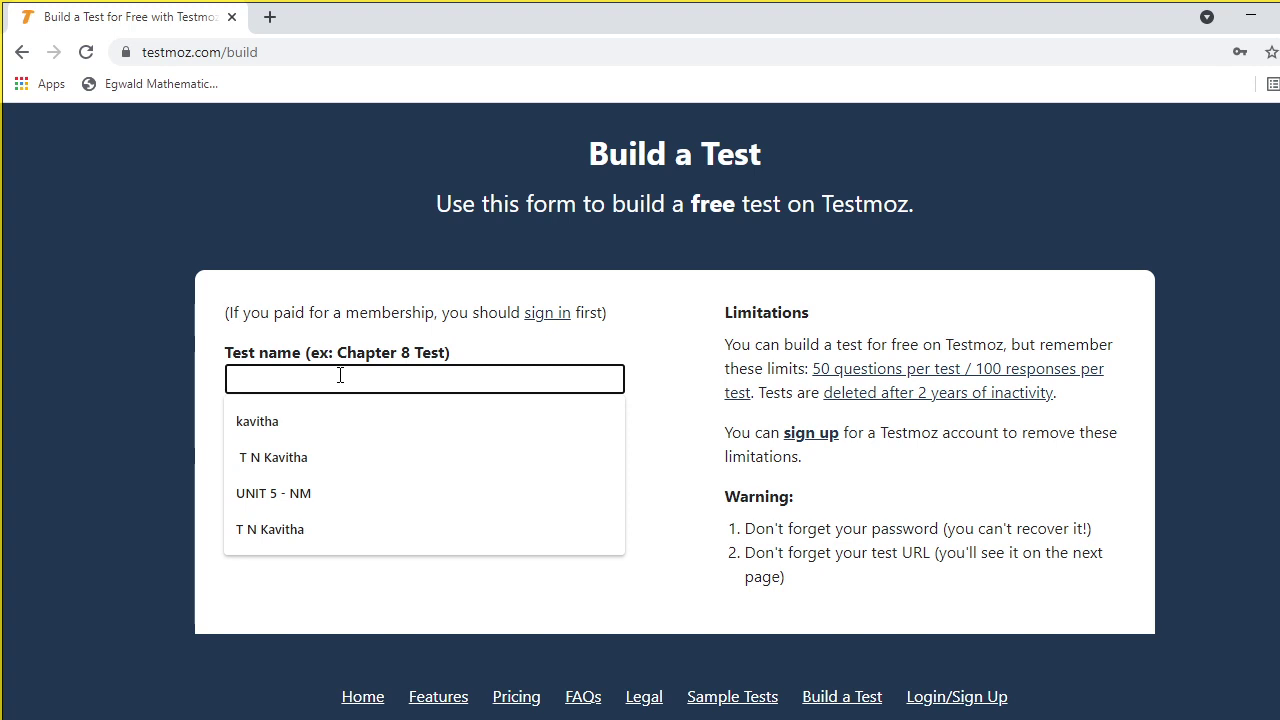
type("UN")
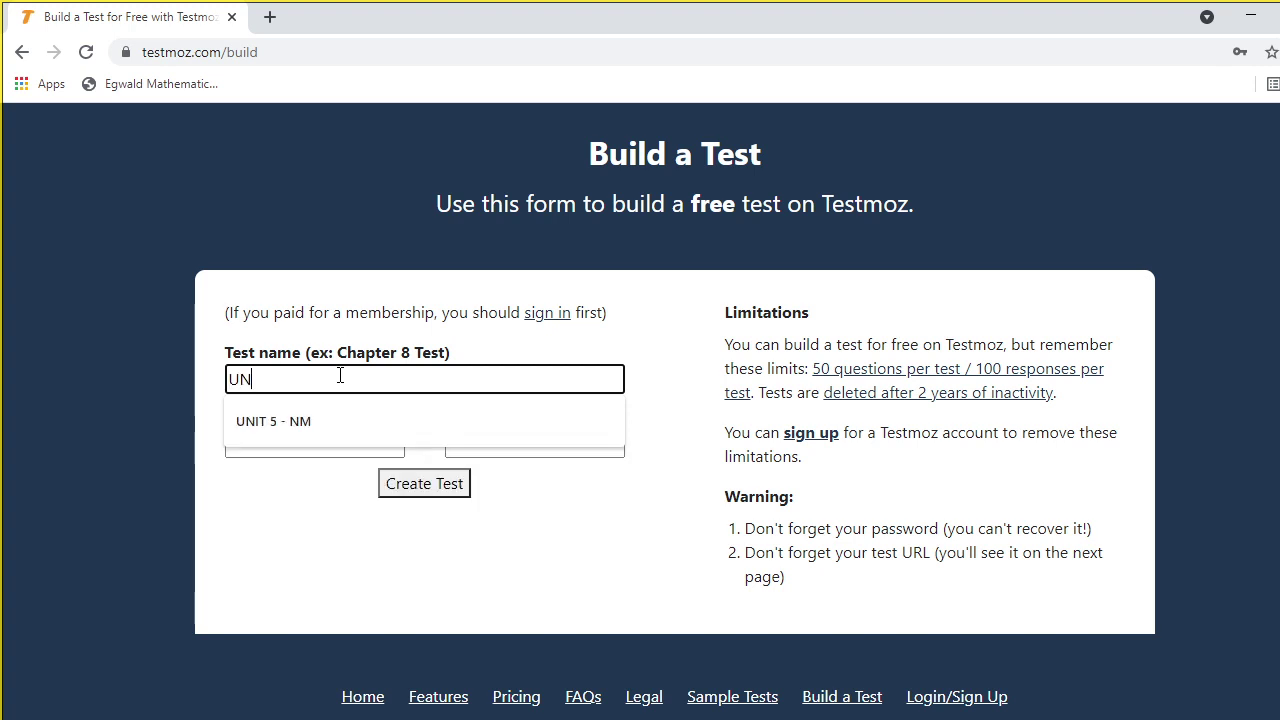
type("IT 1")
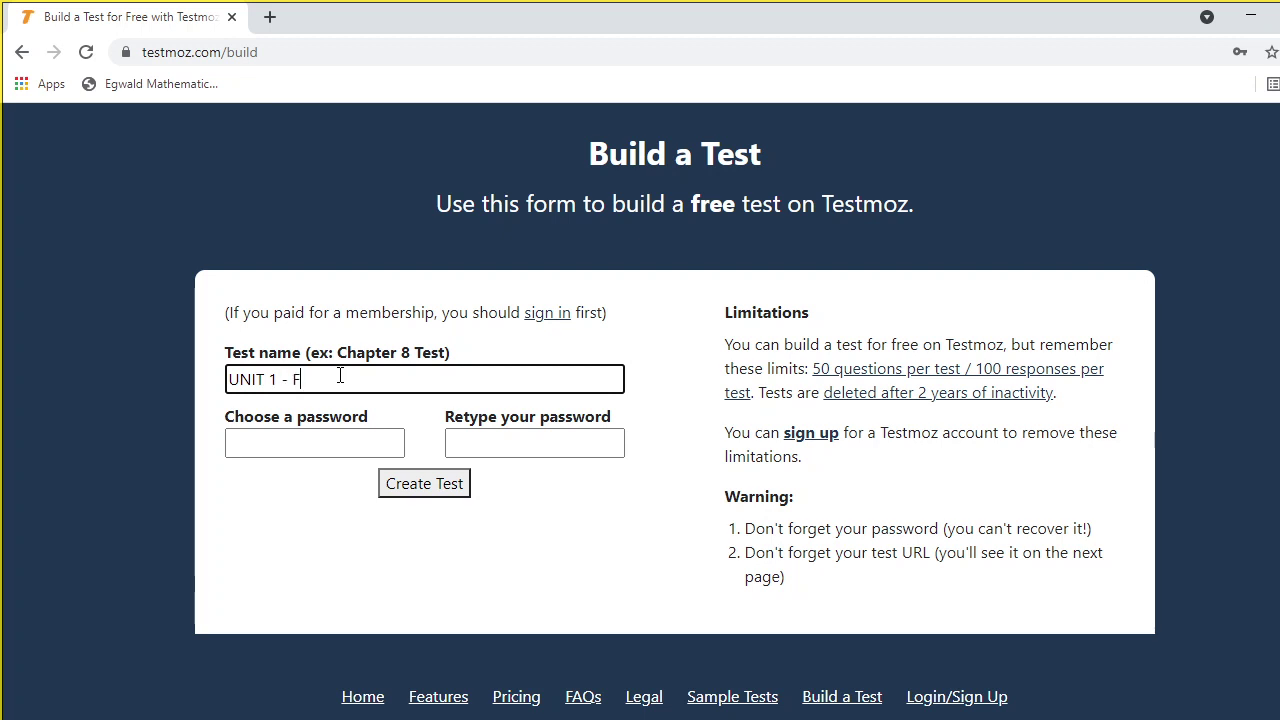
type("- FOURIER SERIES")
Enter and confirm the test password, then create the test
left_click(258, 447)
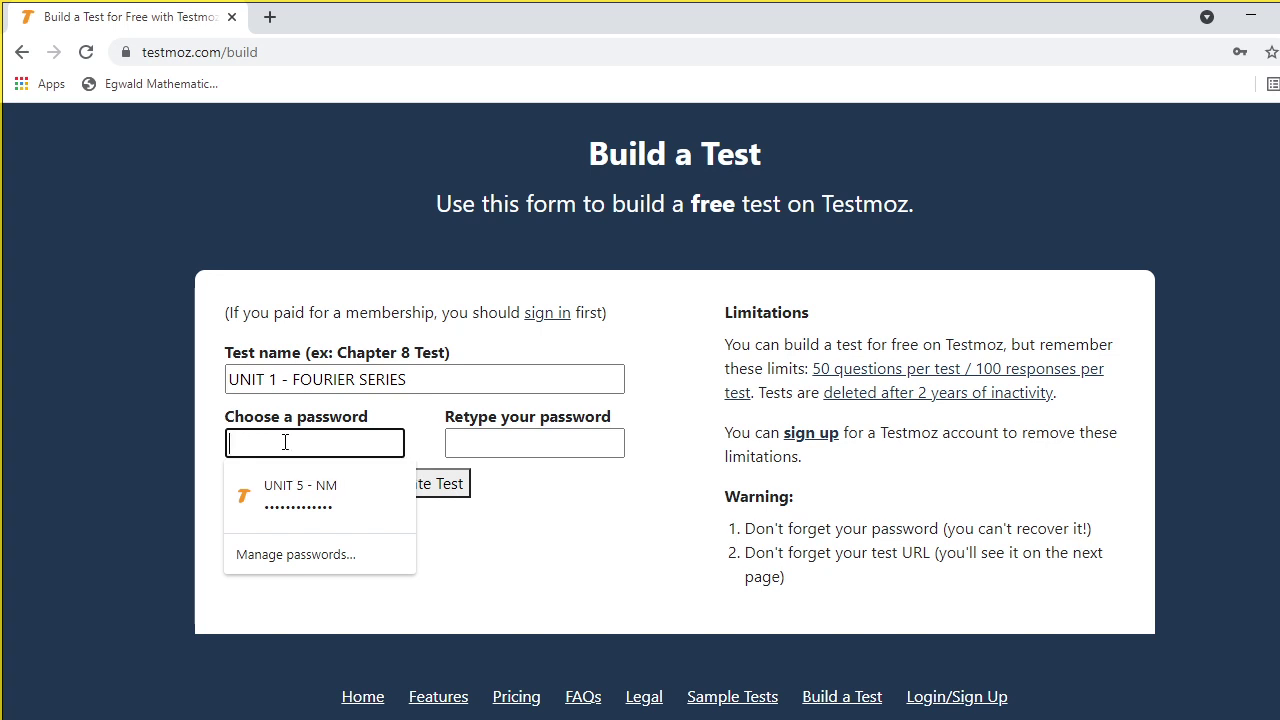
type("1")
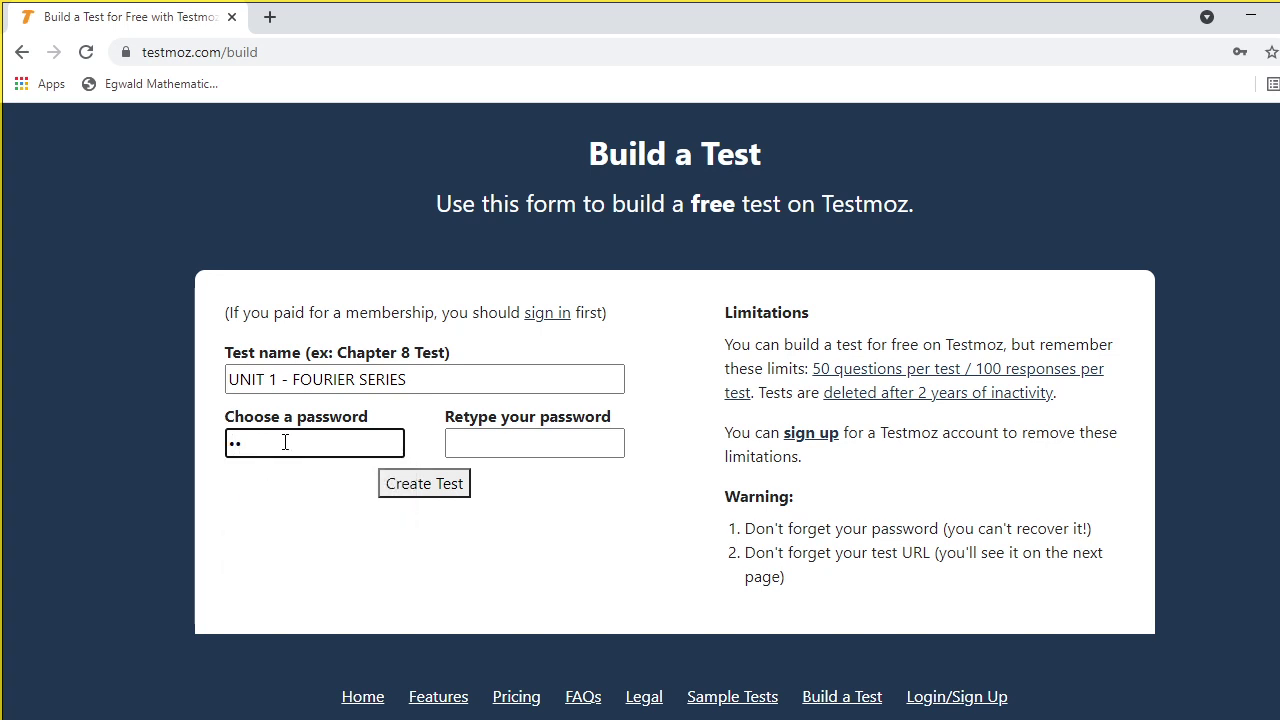
type("2345")
left_click(545, 446)
type("12")
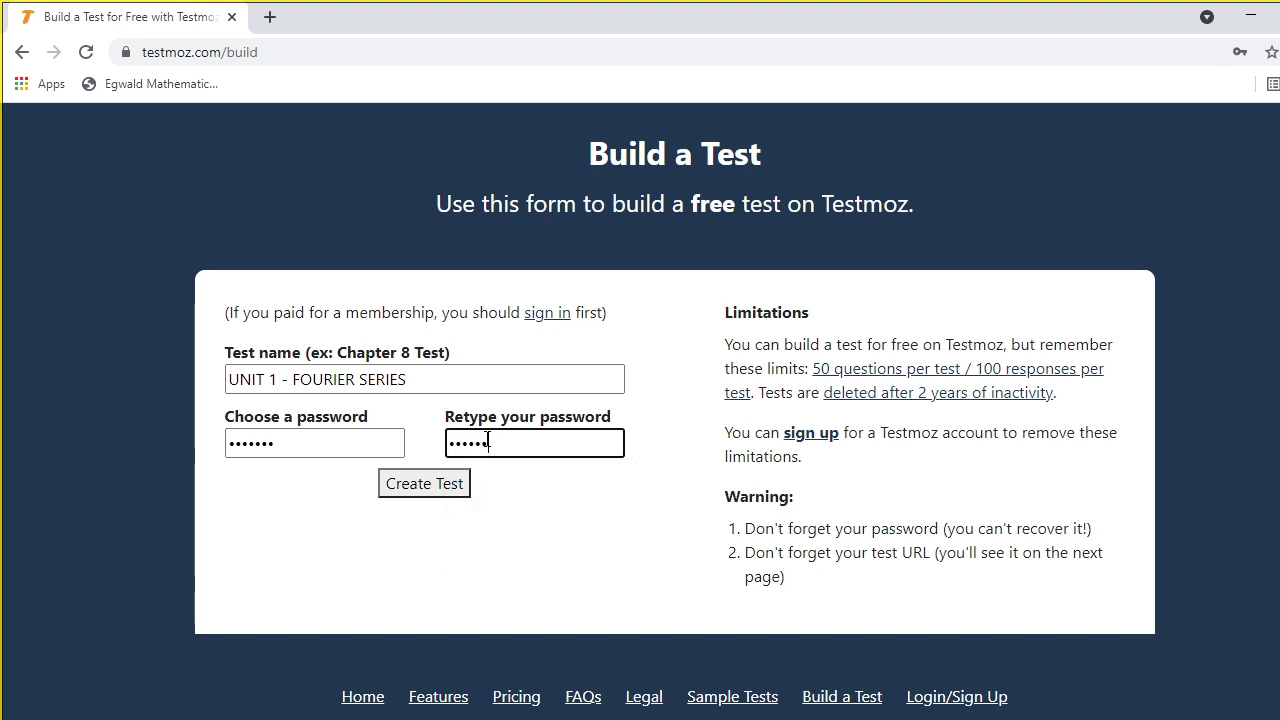
left_click(436, 487)
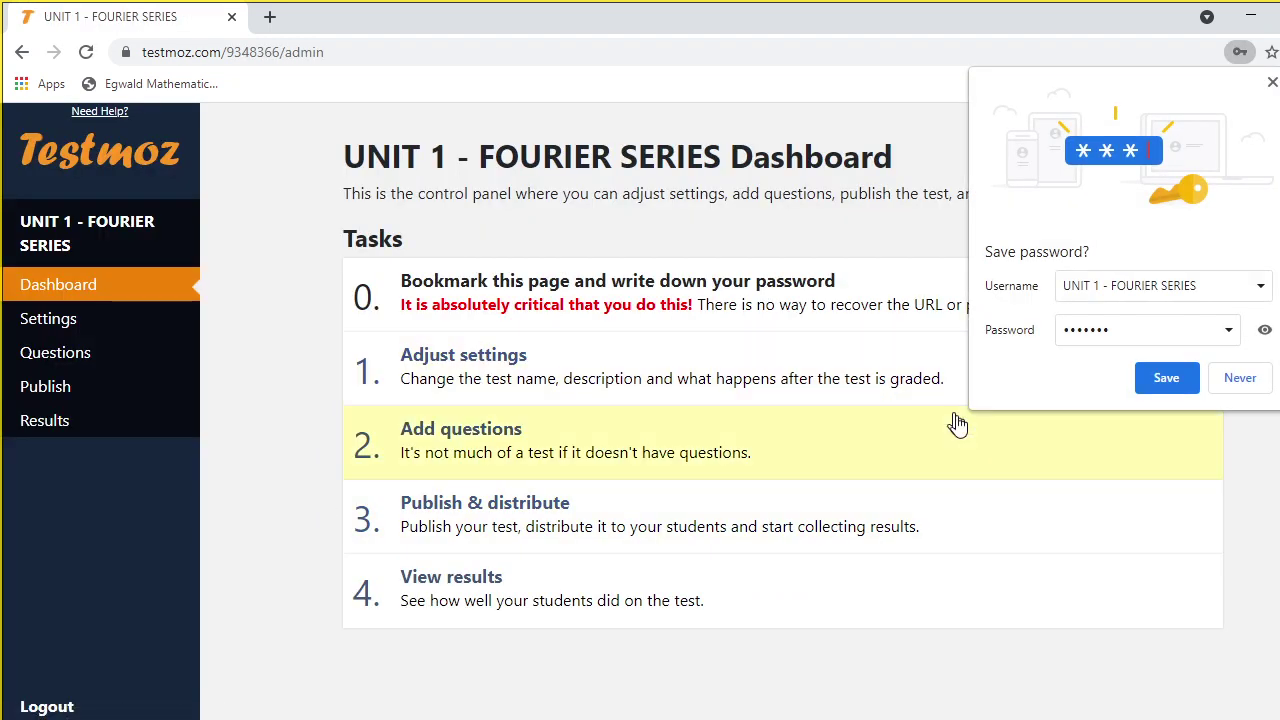
Decline Chrome's password save and open the test's Questions page
left_click(1240, 378)
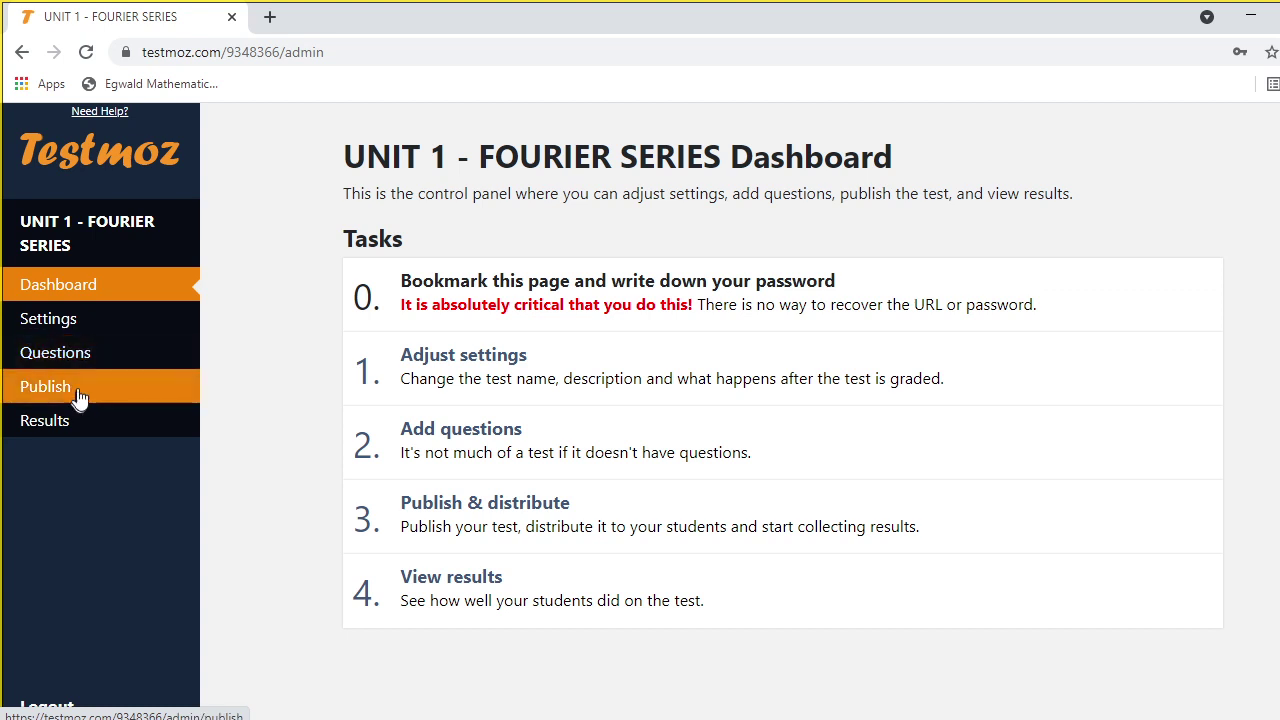
left_click(88, 358)
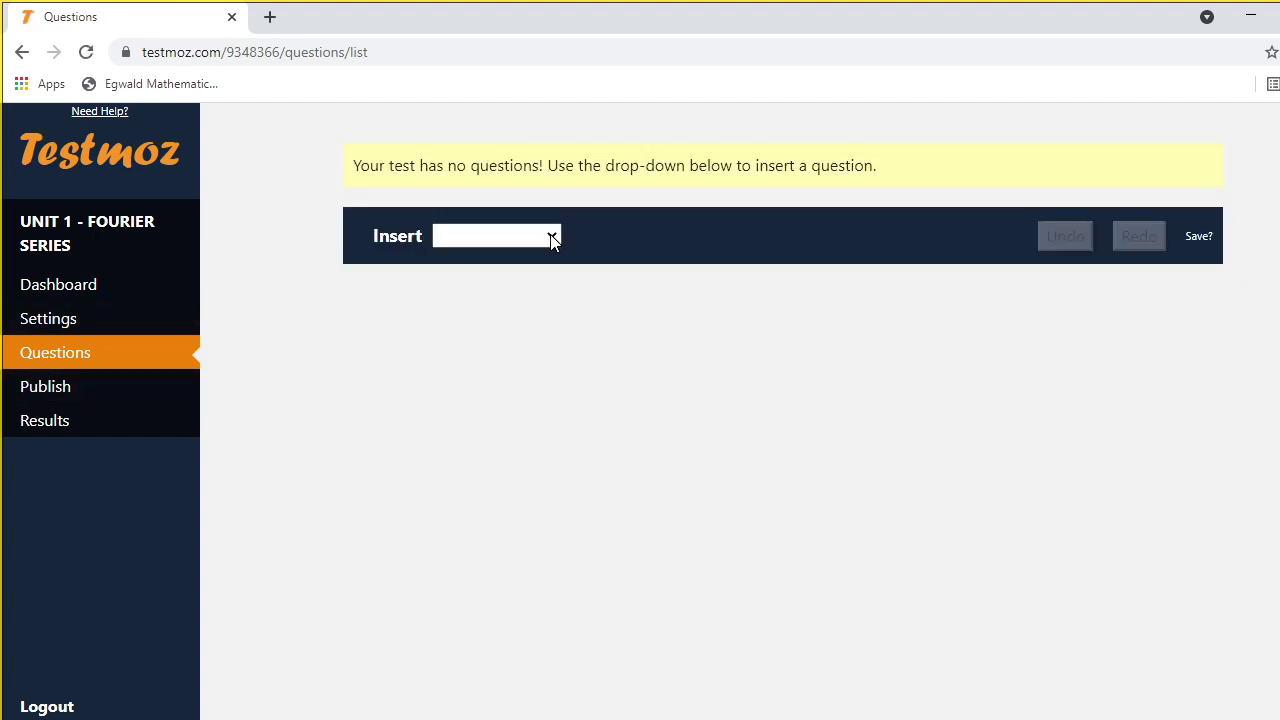
Insert a graded Multiple choice (choose one) question
left_click(551, 236)
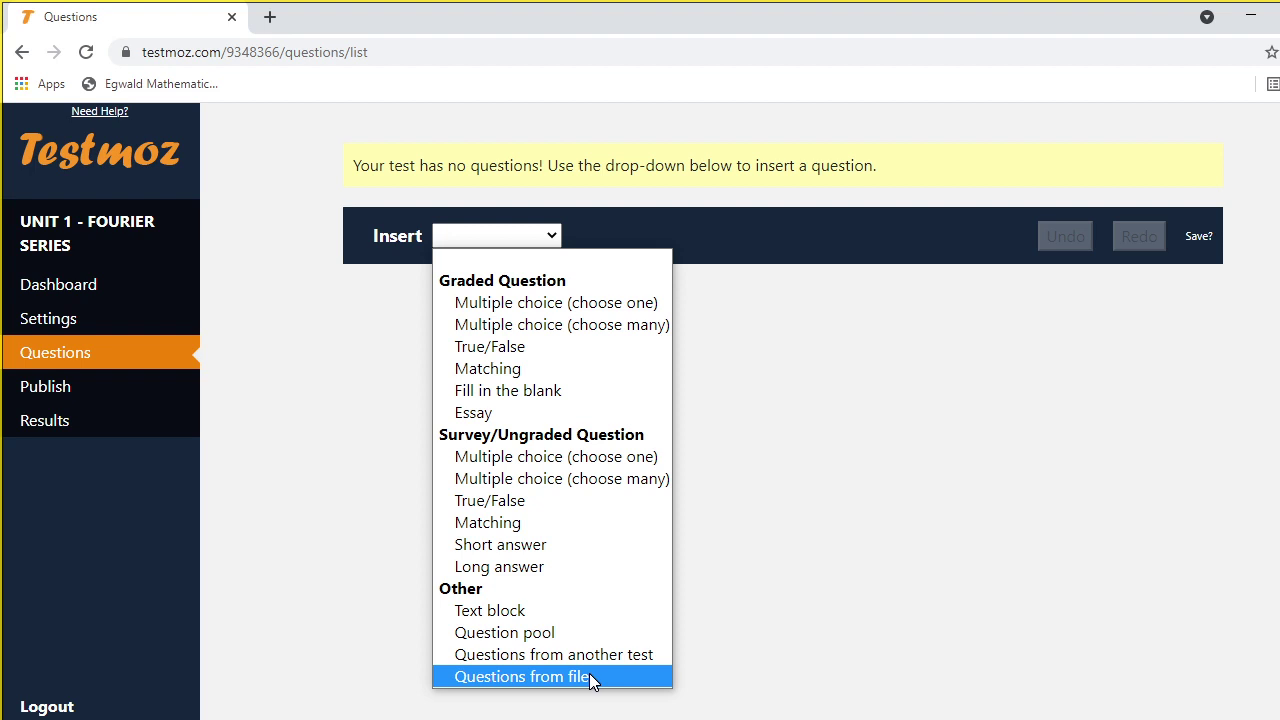
left_click(934, 410)
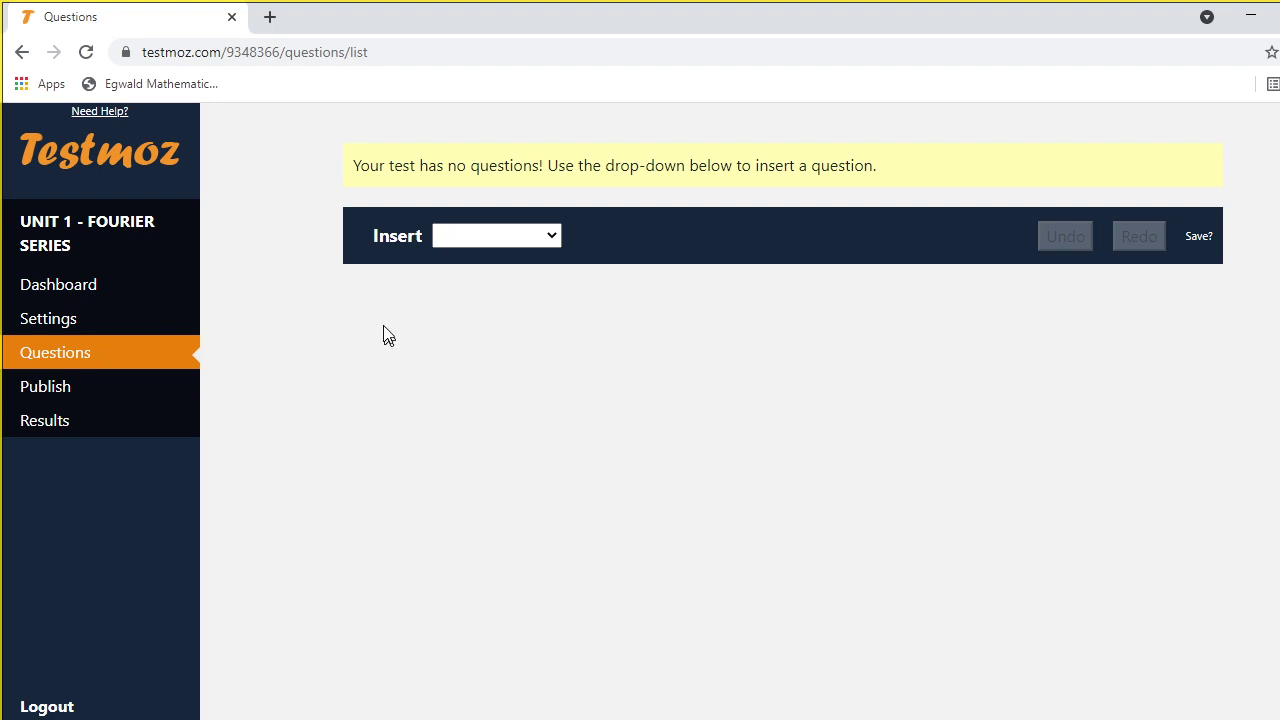
left_click(553, 237)
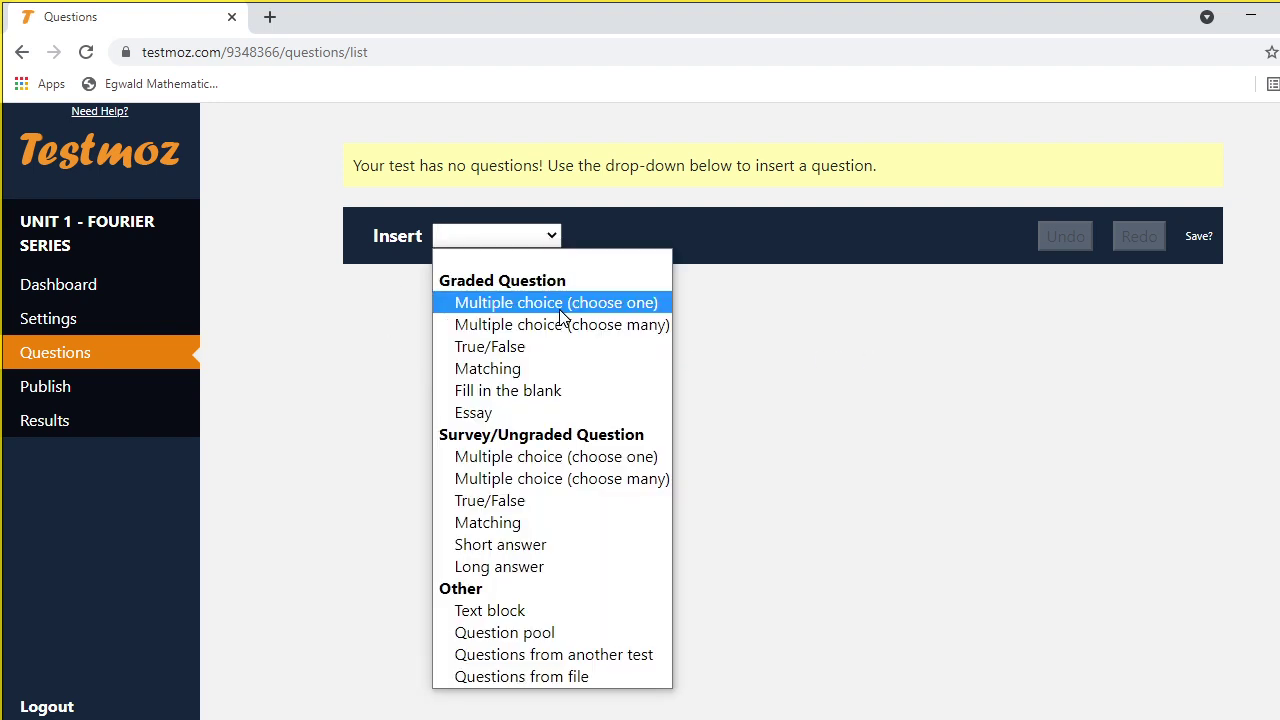
left_click(558, 303)
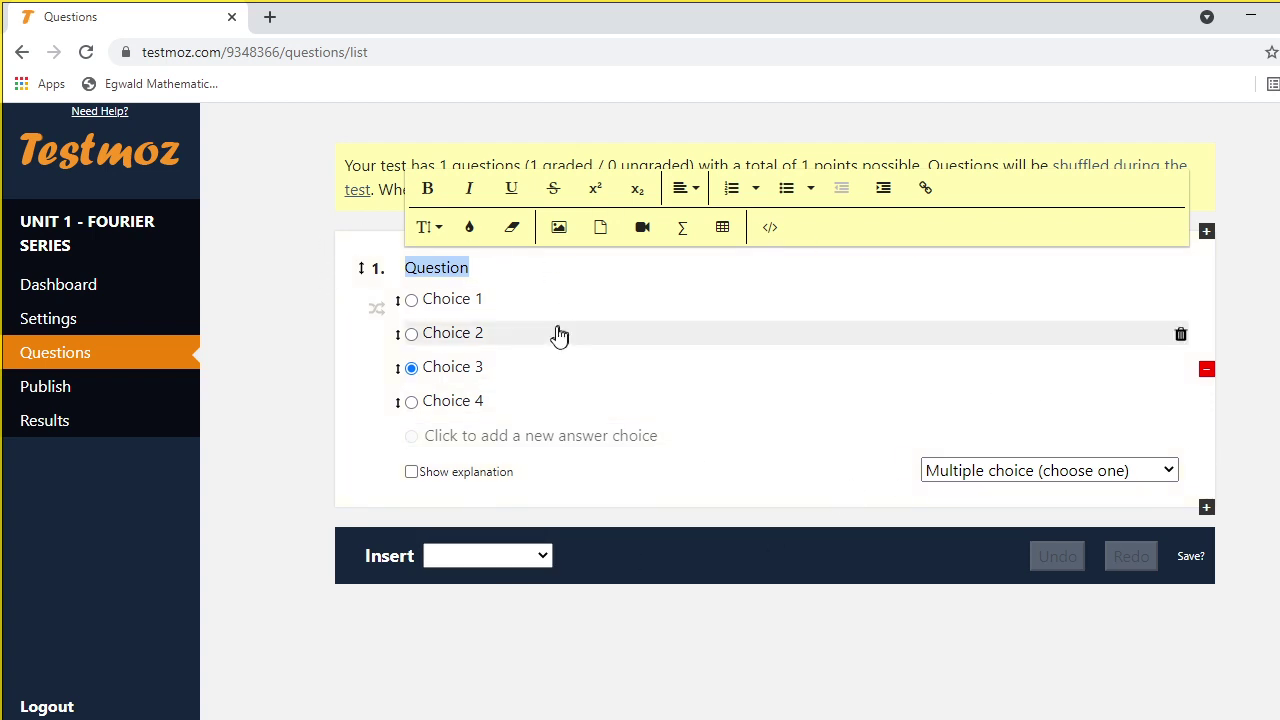
left_click(683, 230)
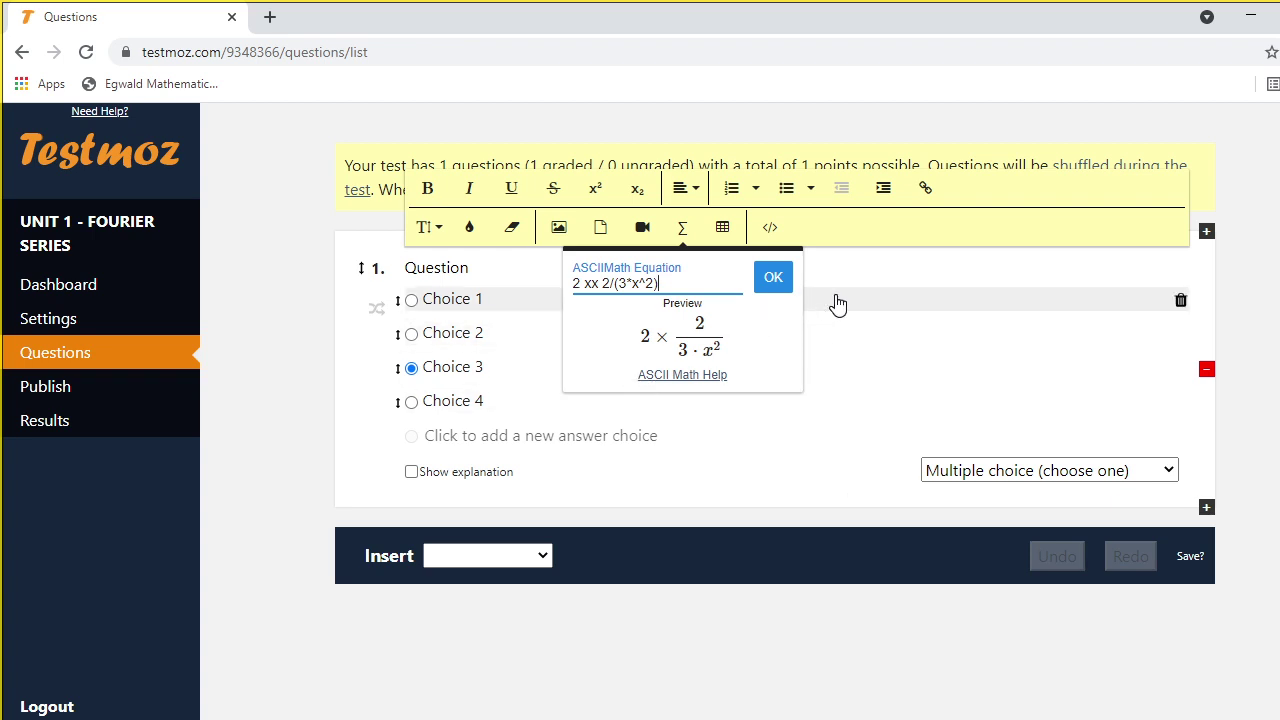
left_click(903, 347)
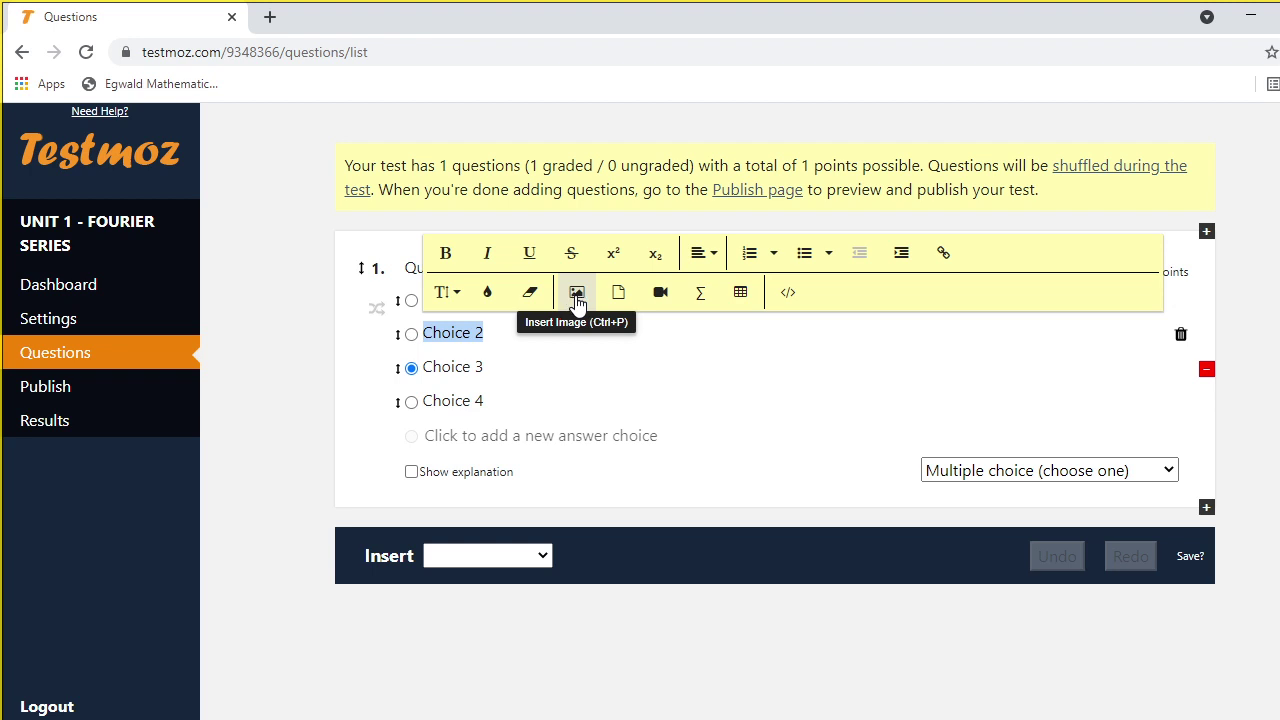
left_click(577, 300)
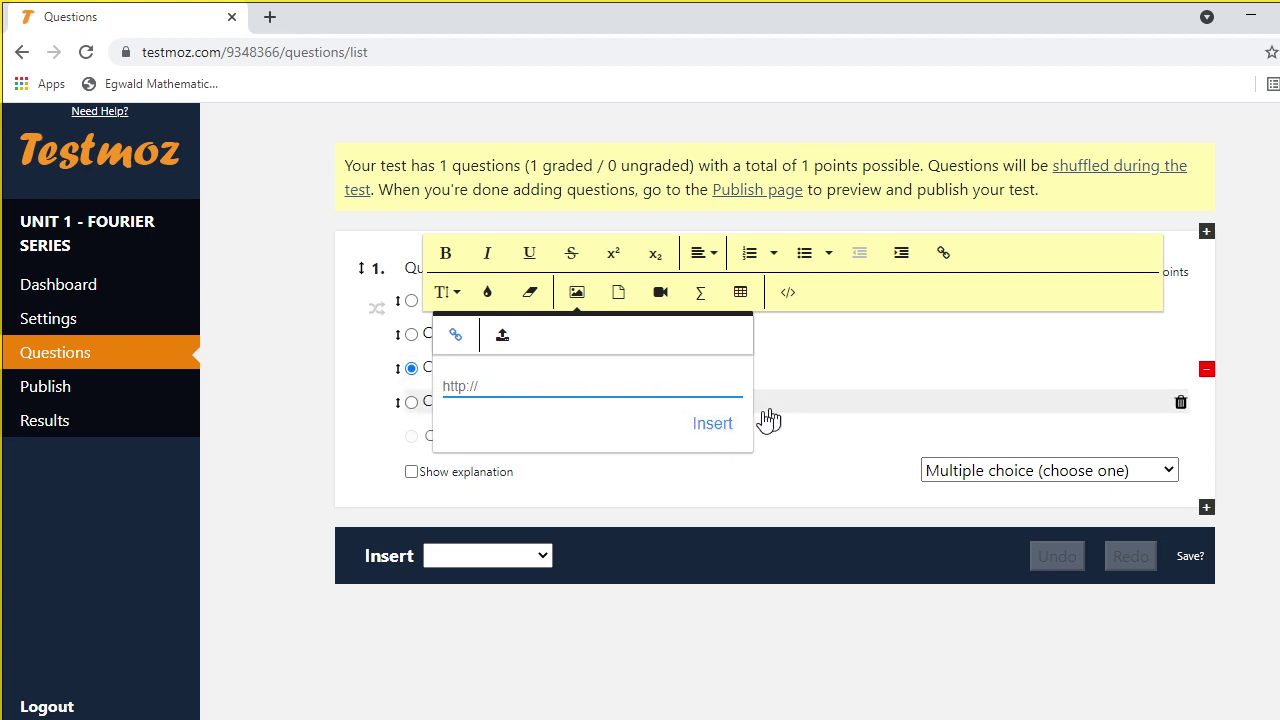
left_click(616, 482)
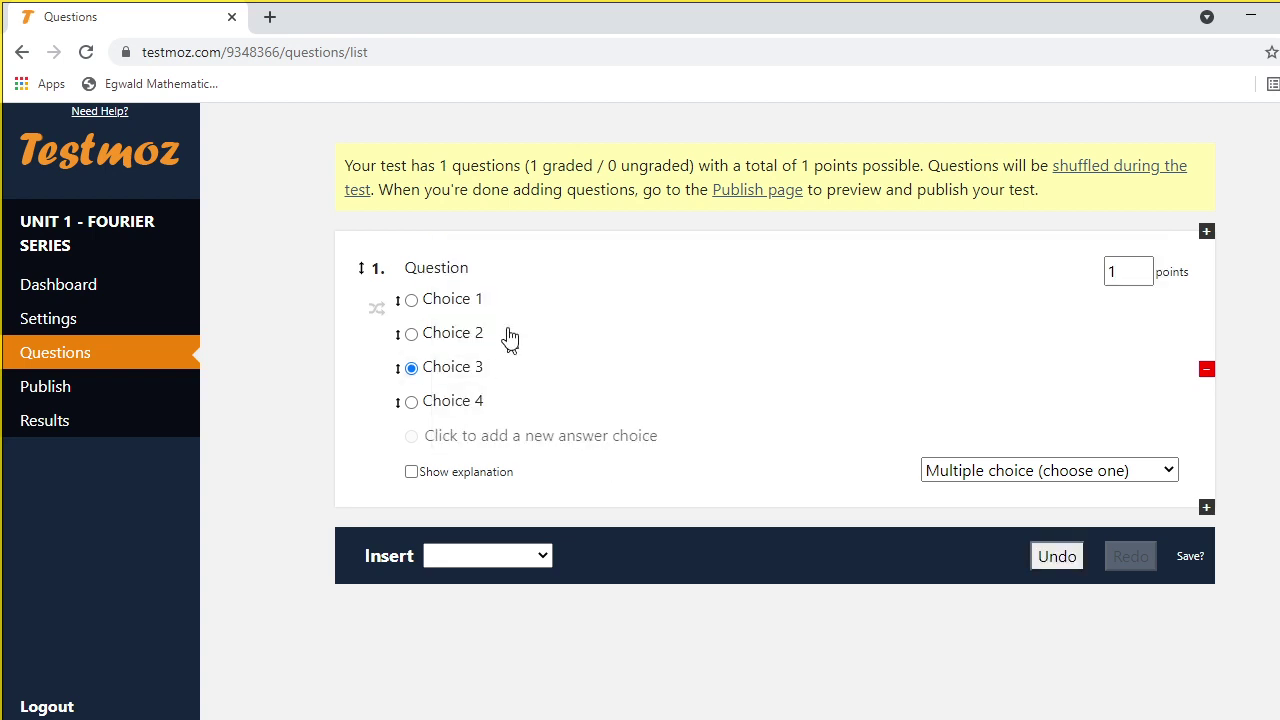
double_click(439, 265)
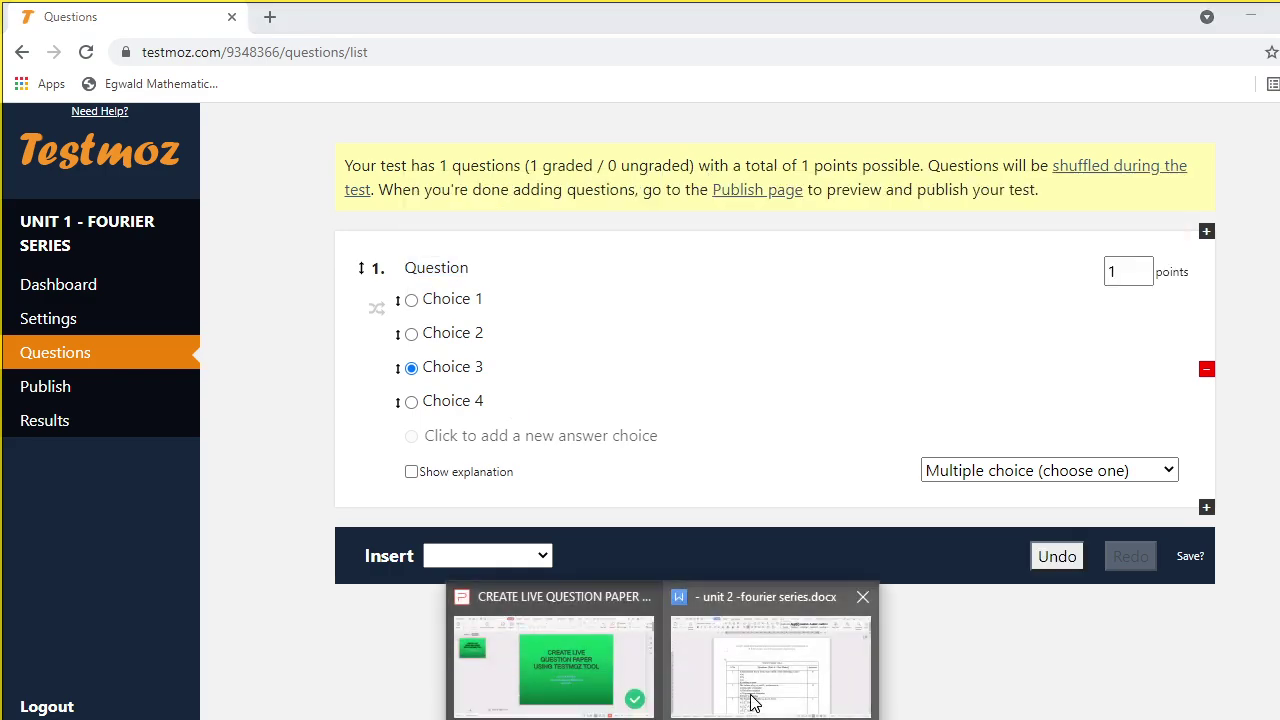
Copy the first even-function question sentence from the WPS Fourier series document
left_click(749, 694)
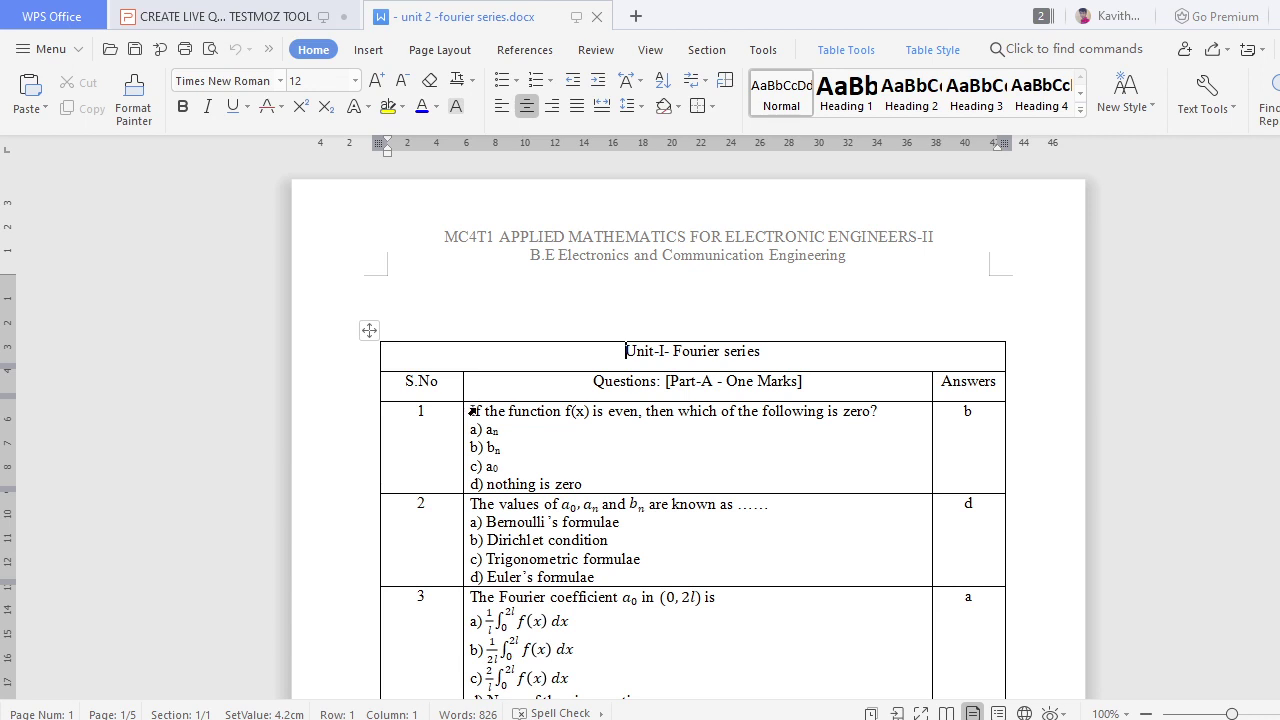
left_click(473, 411)
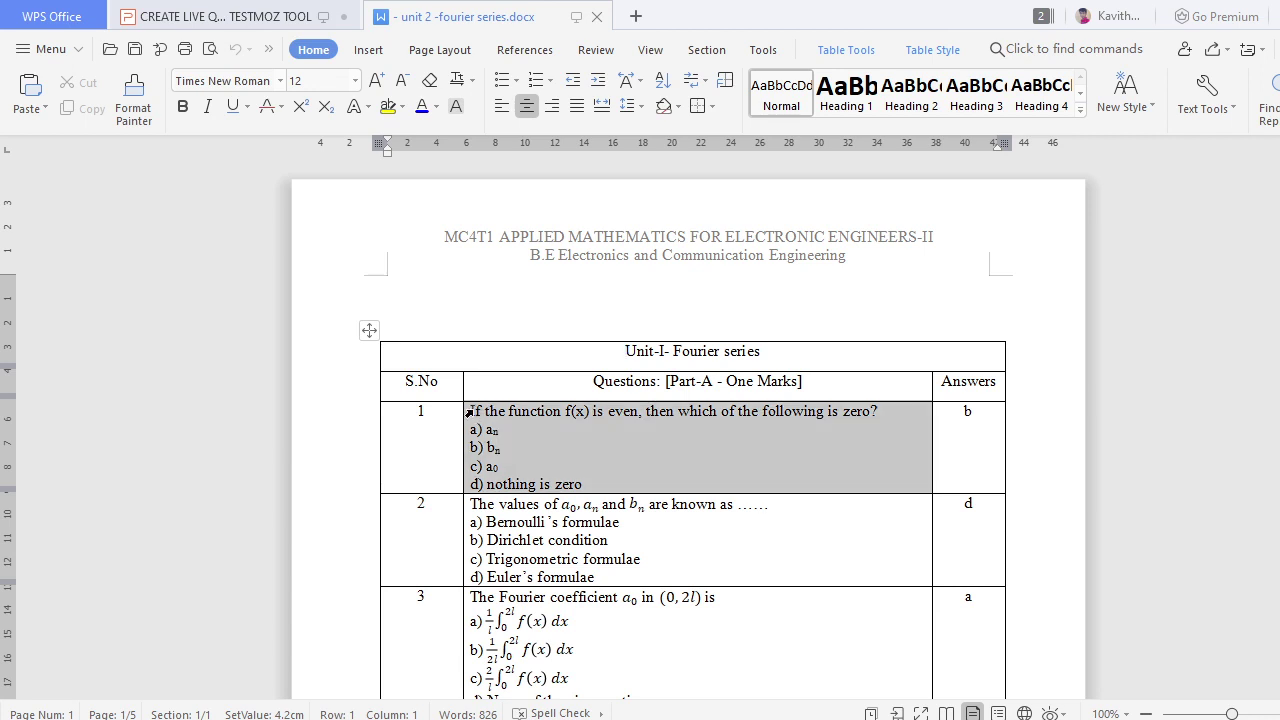
left_click(885, 412)
left_click_drag(885, 412, 470, 413)
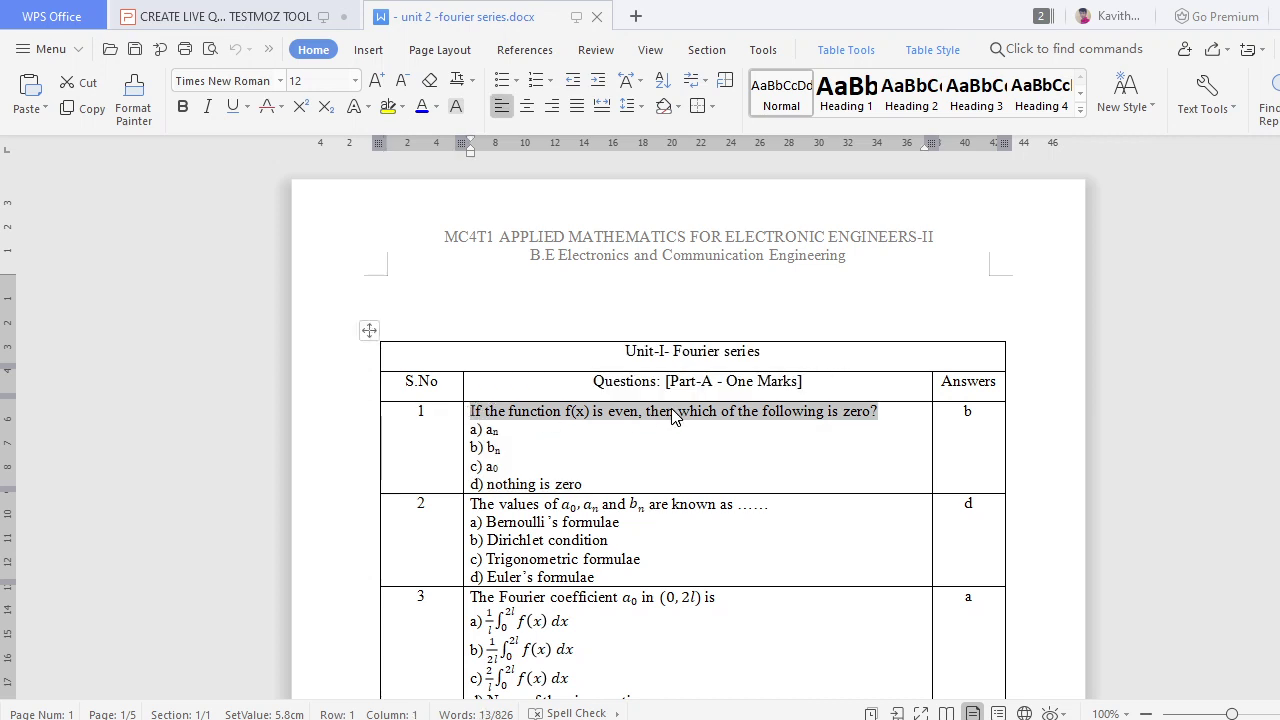
right_click(672, 416)
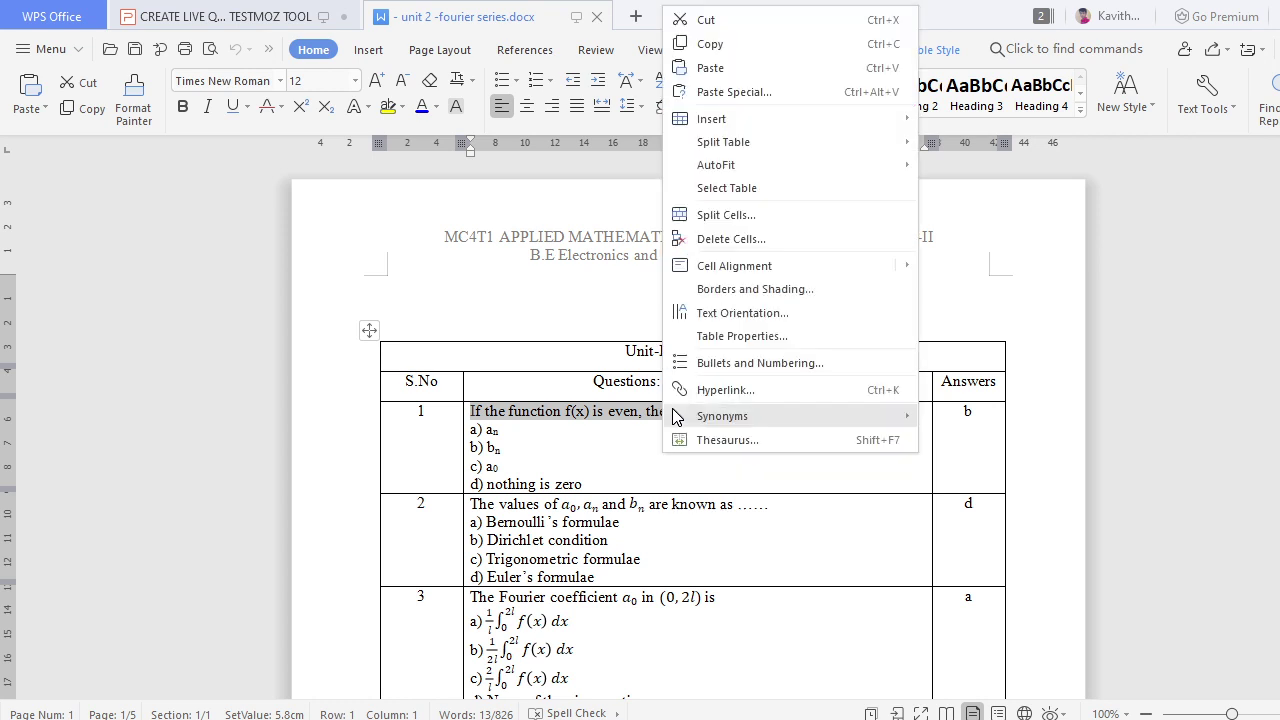
left_click(752, 46)
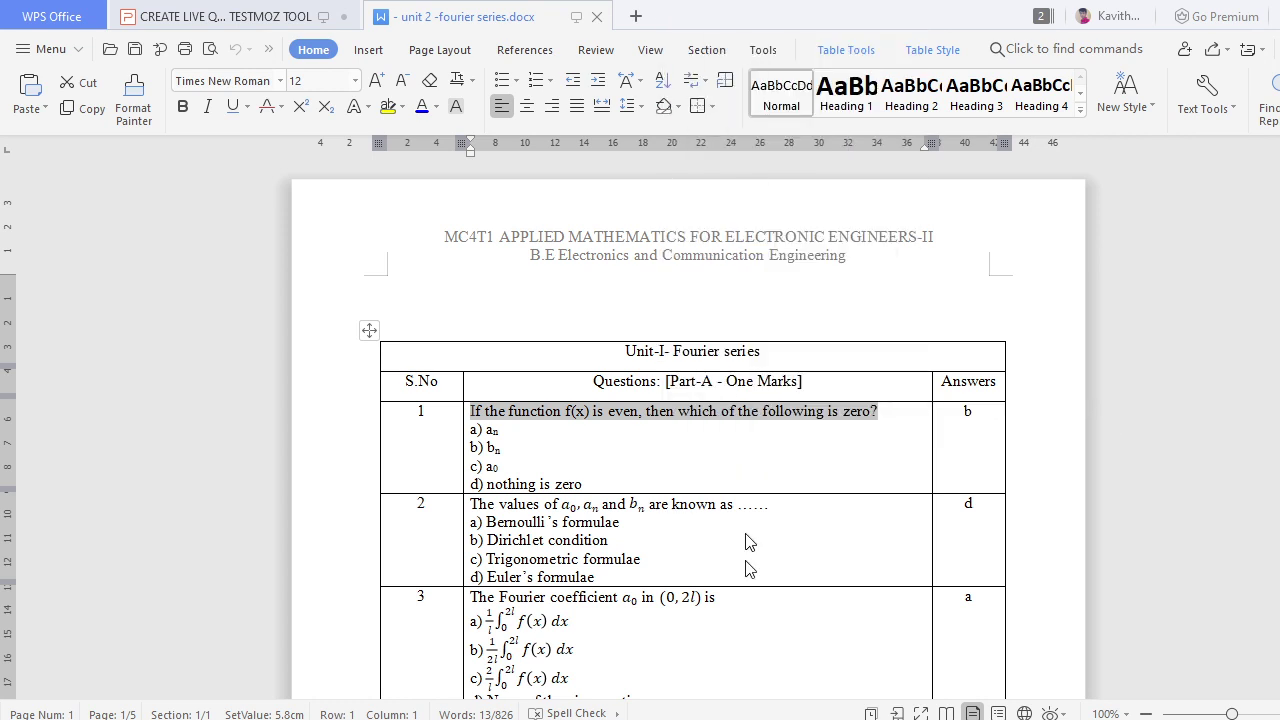
key("alt+Tab")
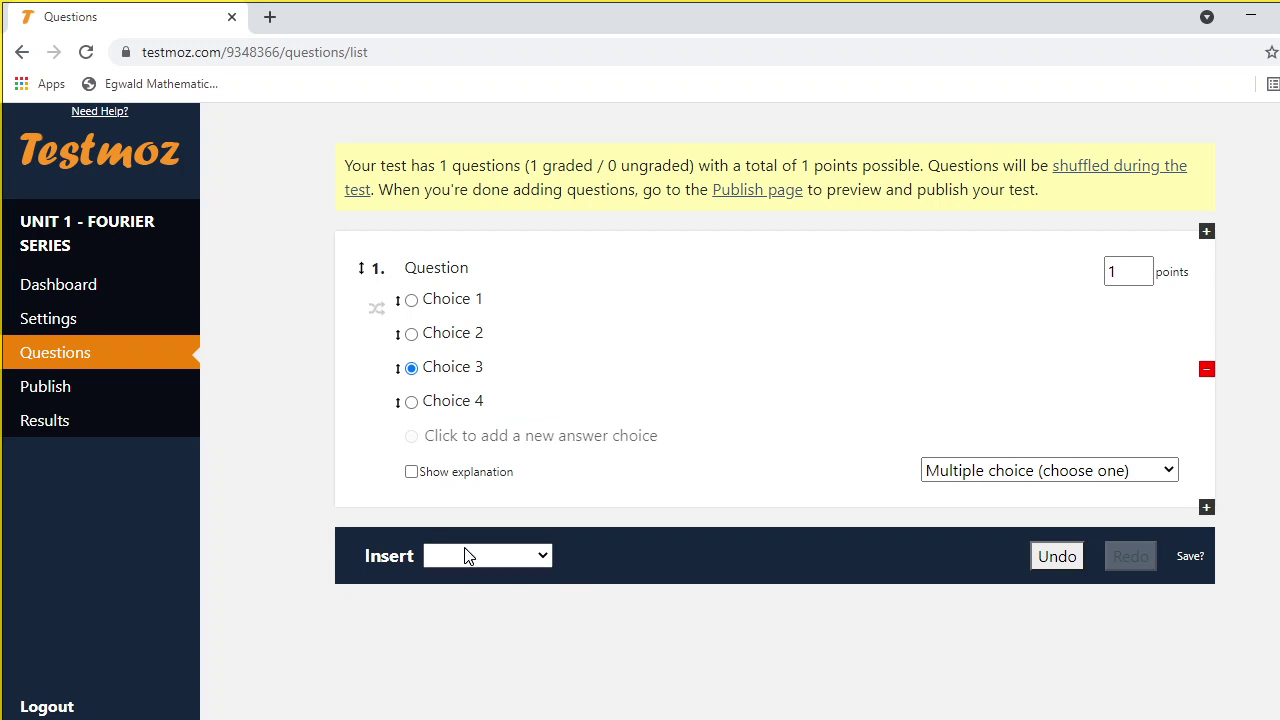
Paste the copied even-function sentence as question 1's text
double_click(455, 269)
right_click(458, 267)
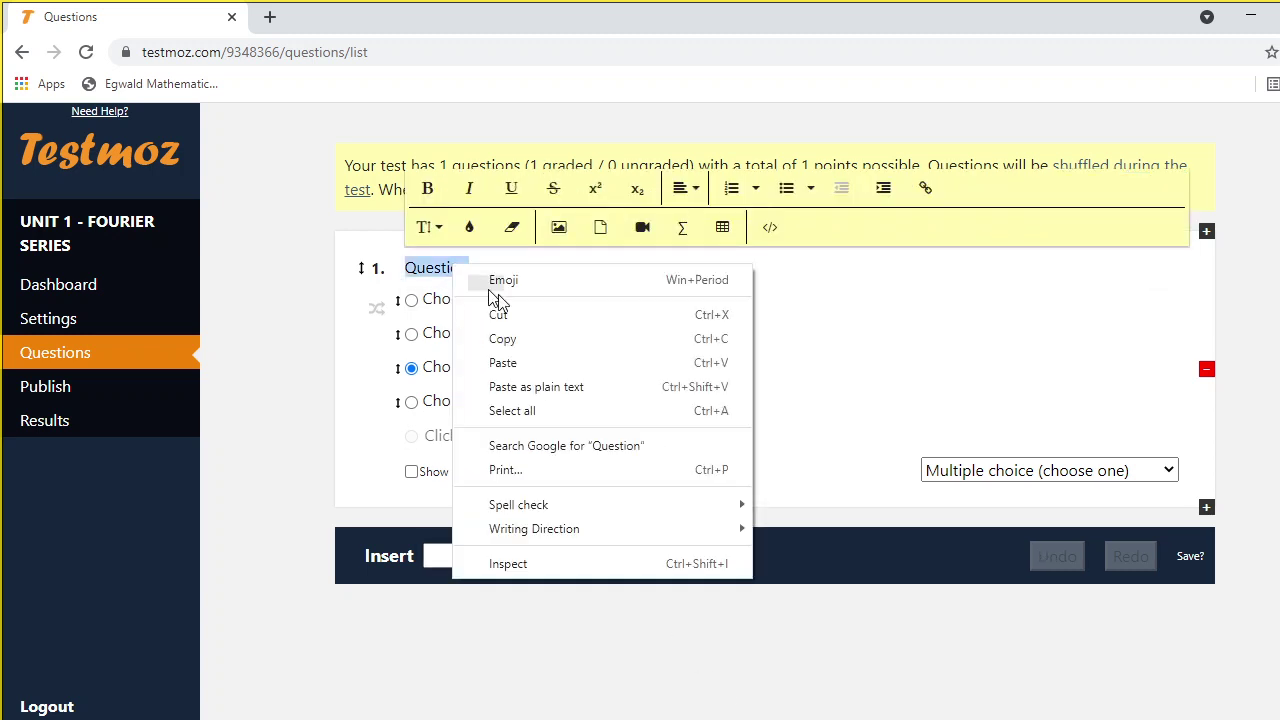
left_click(563, 367)
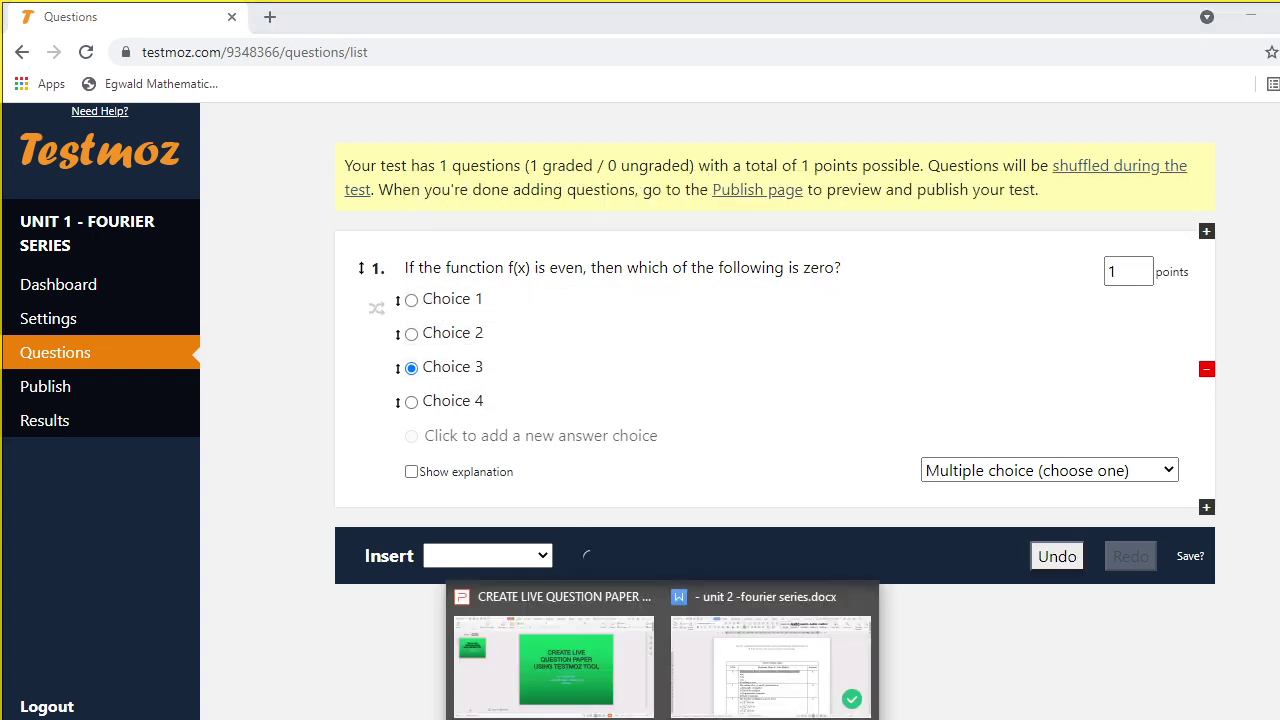
left_click(745, 688)
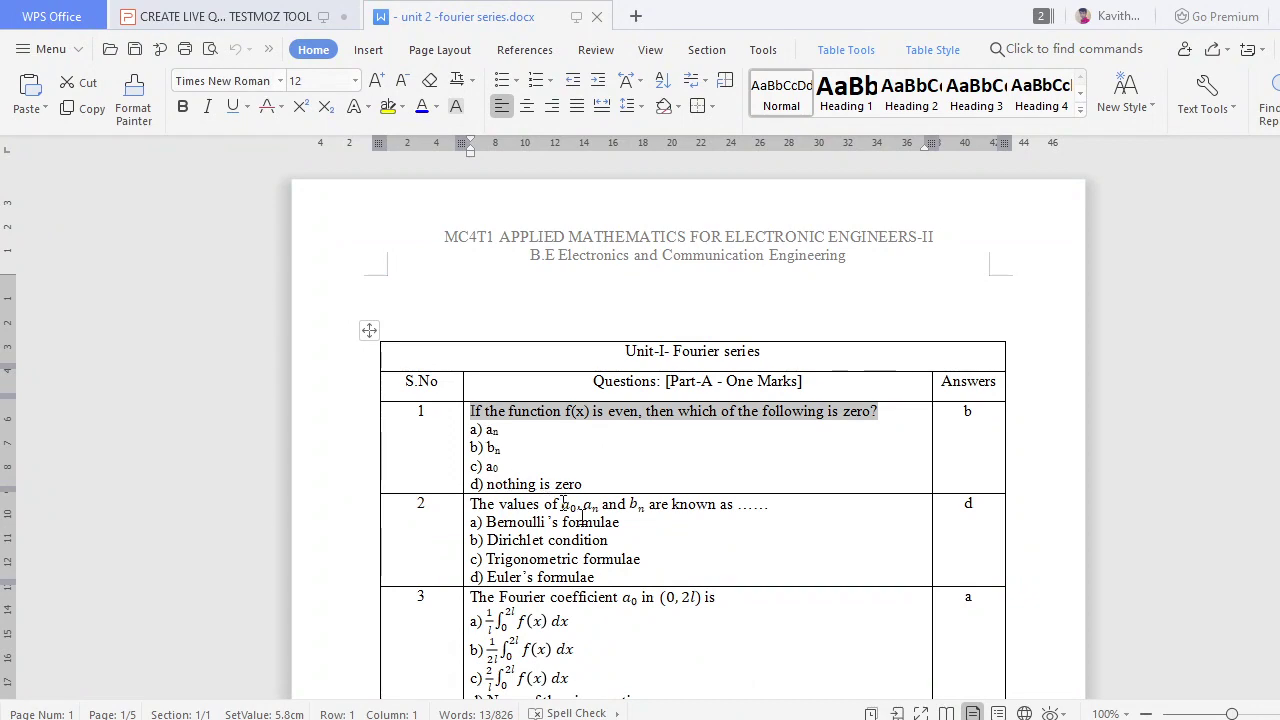
key("alt+Tab")
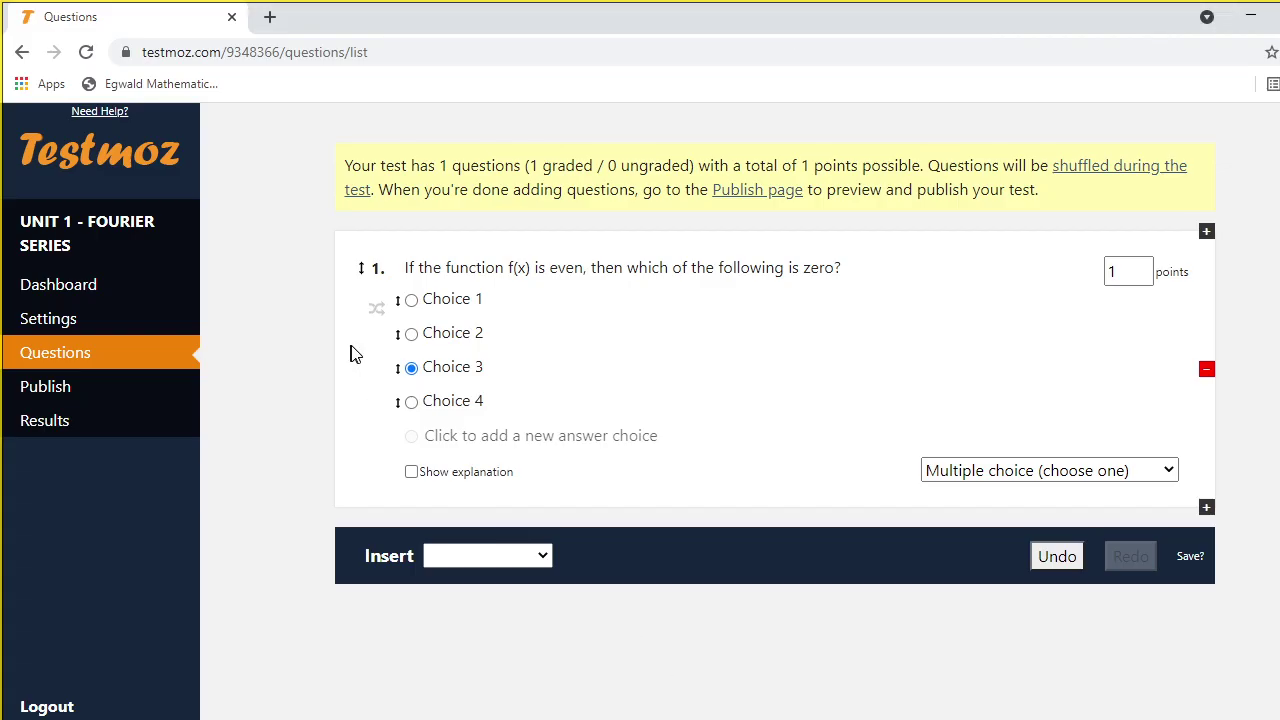
Set choices 1 and 2 to aₙ and bₙ with subscript n
left_click(427, 298)
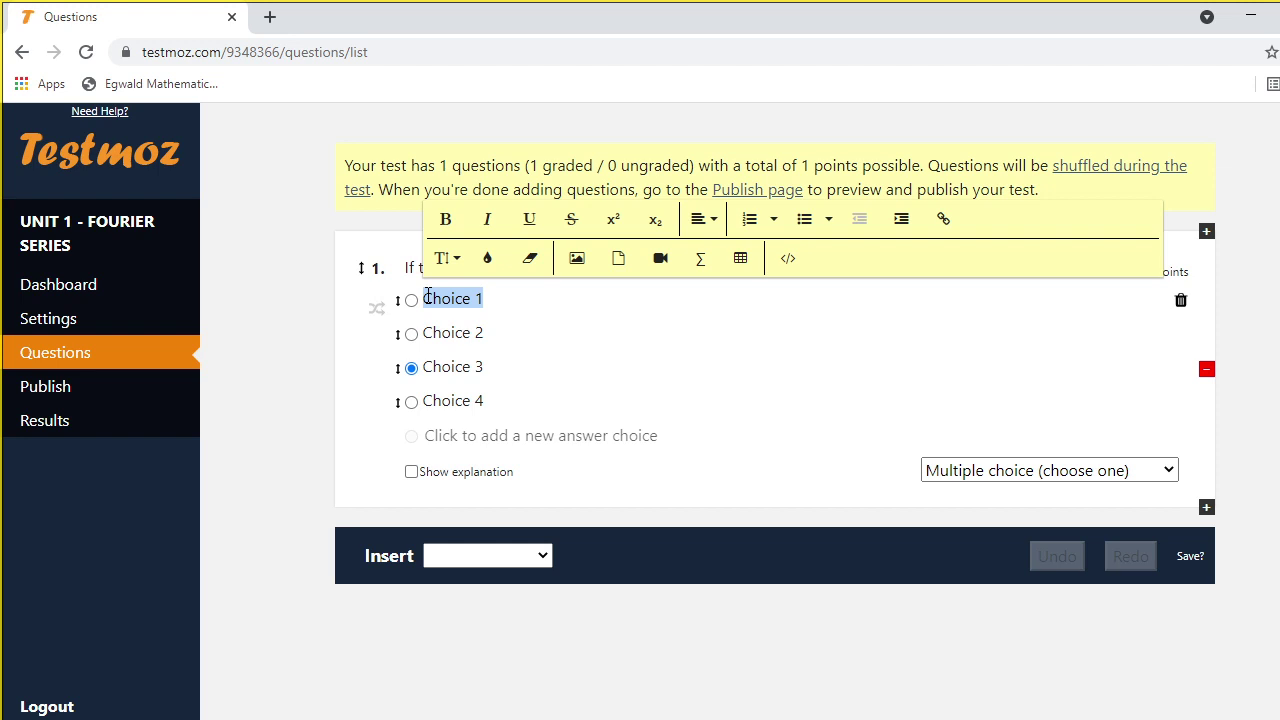
type("a")
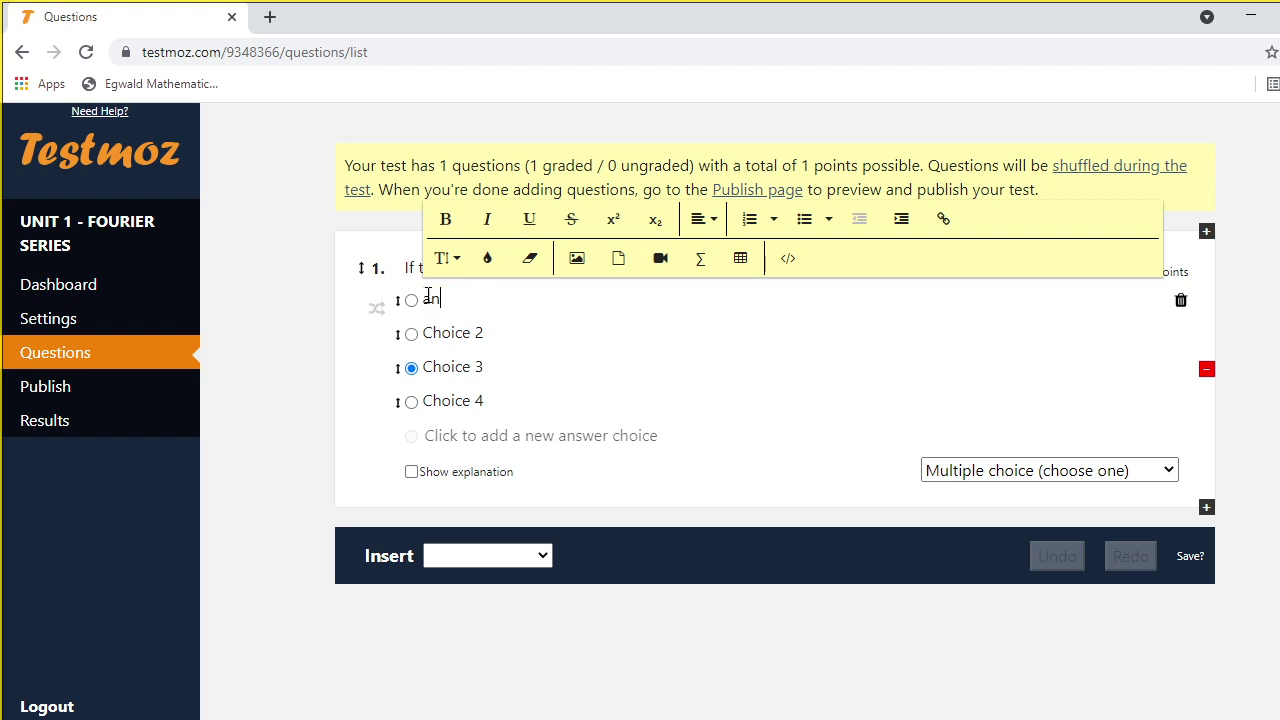
type("n")
left_click_drag(431, 299, 440, 299)
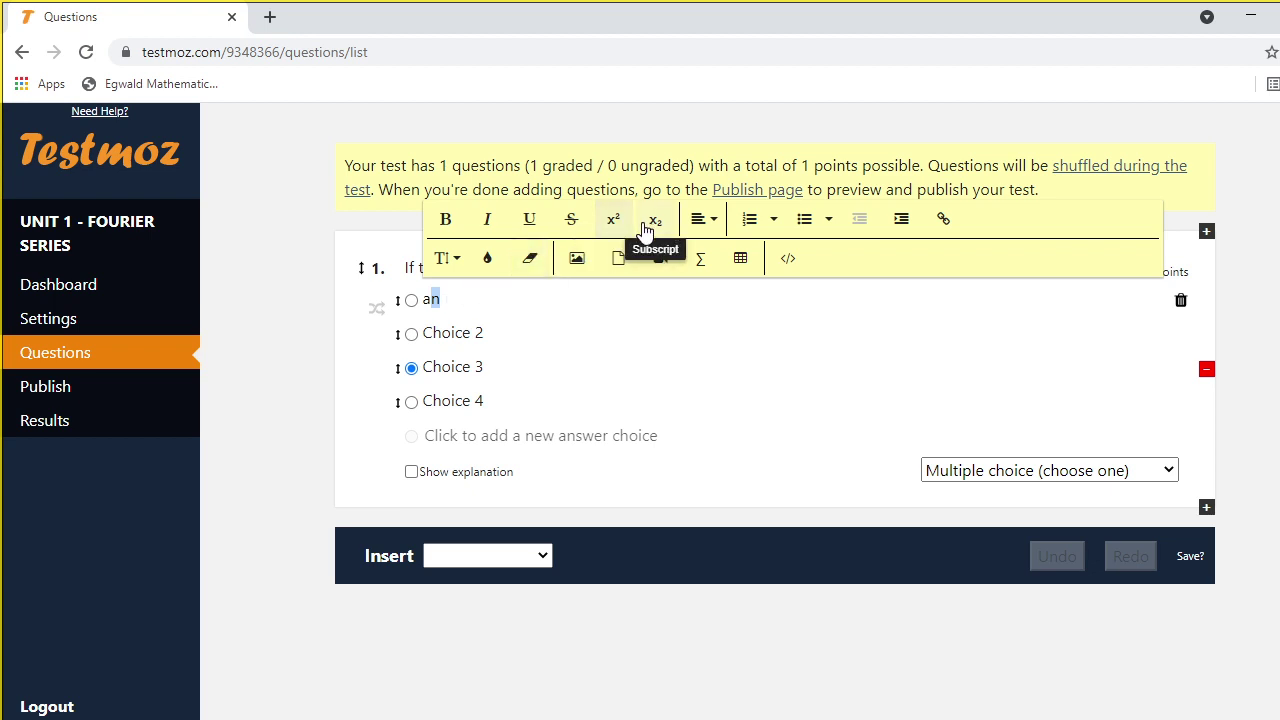
left_click(655, 226)
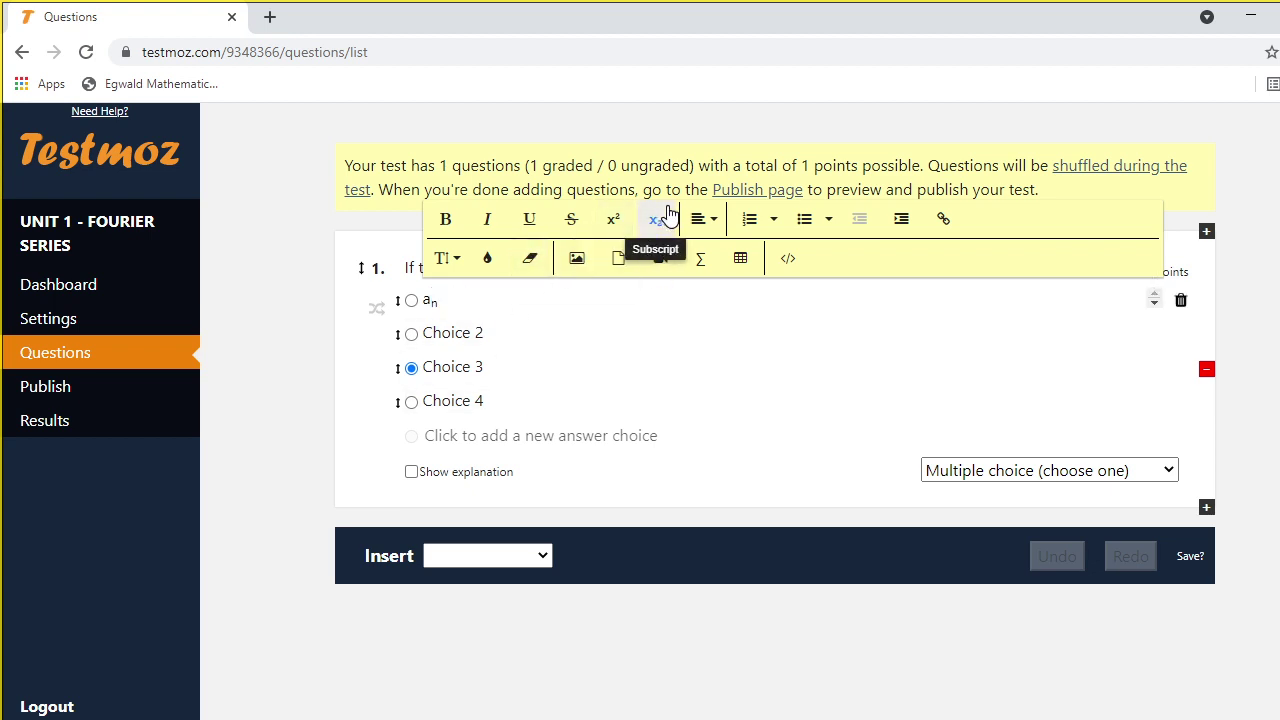
left_click(447, 336)
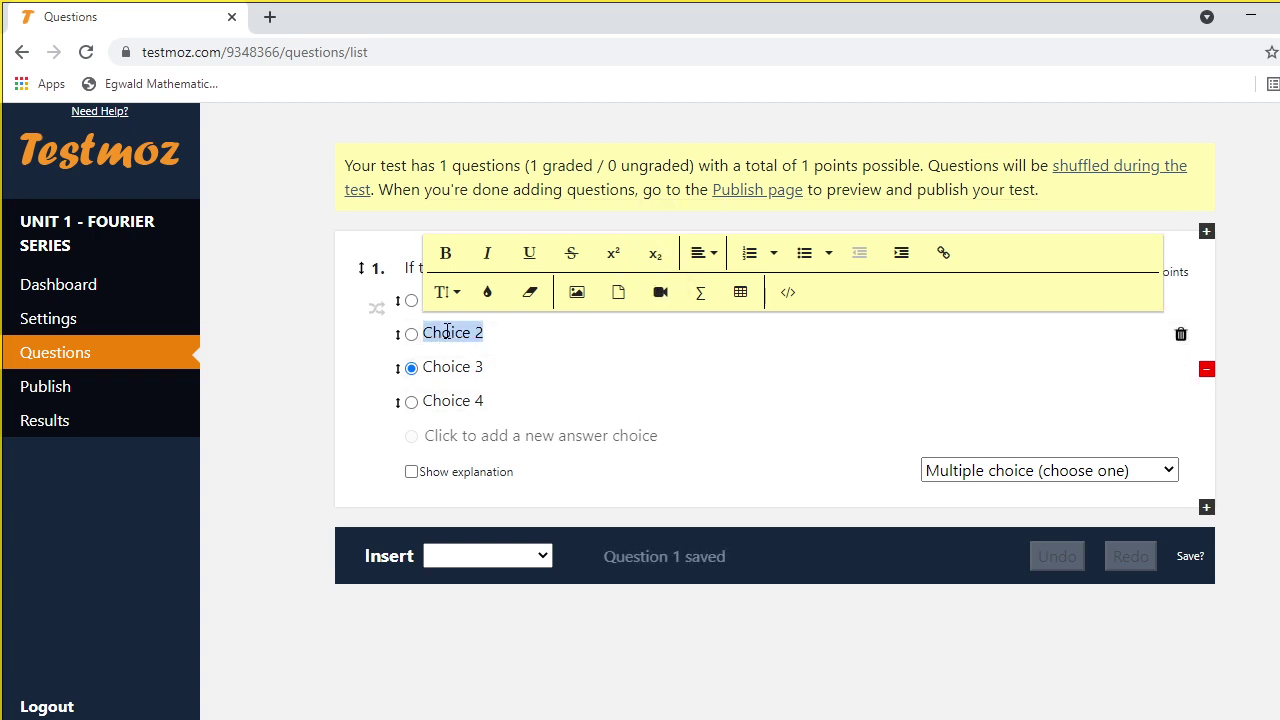
type("bn")
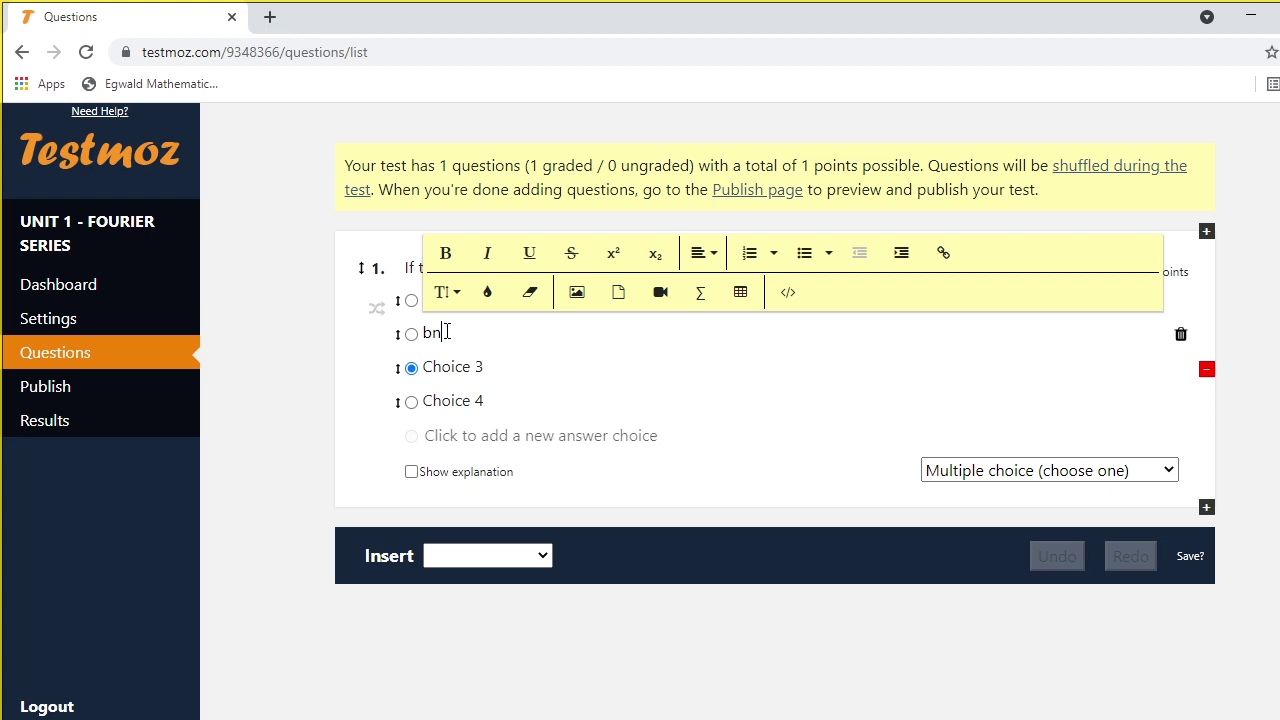
left_click_drag(433, 337, 422, 337)
left_click(654, 256)
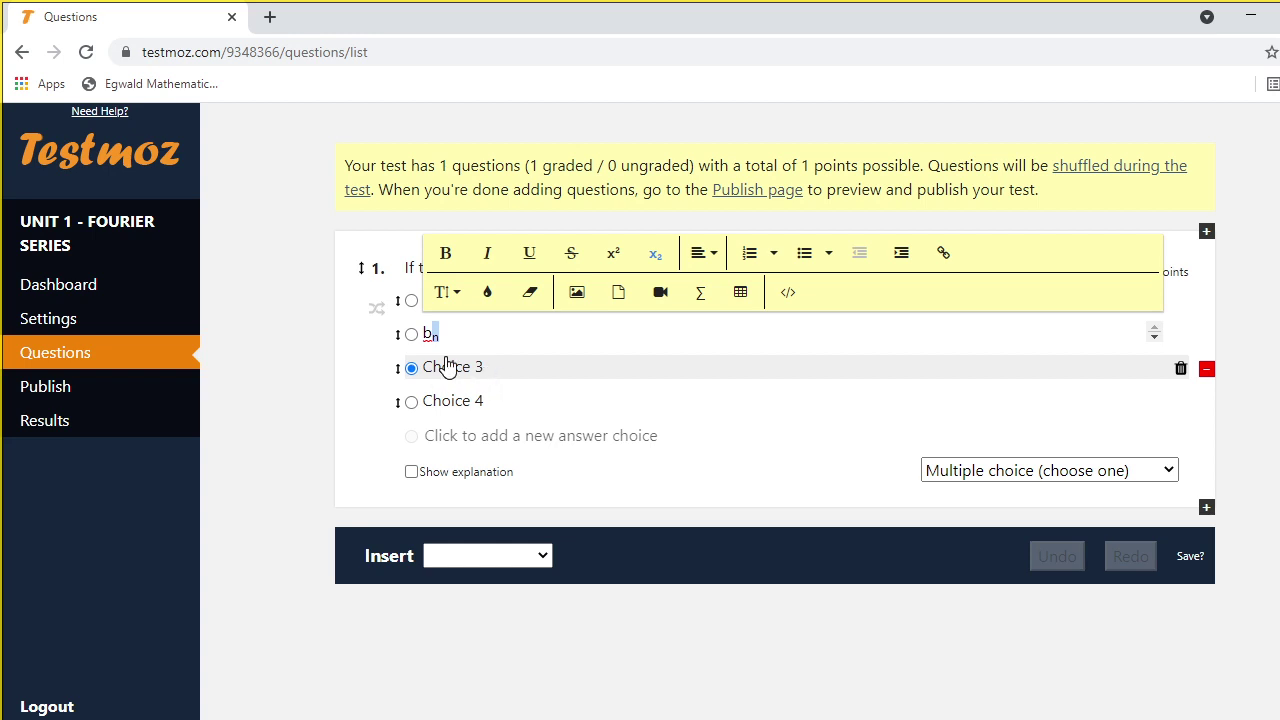
Set choice 3 to a₀ with a subscript 0
left_click(455, 368)
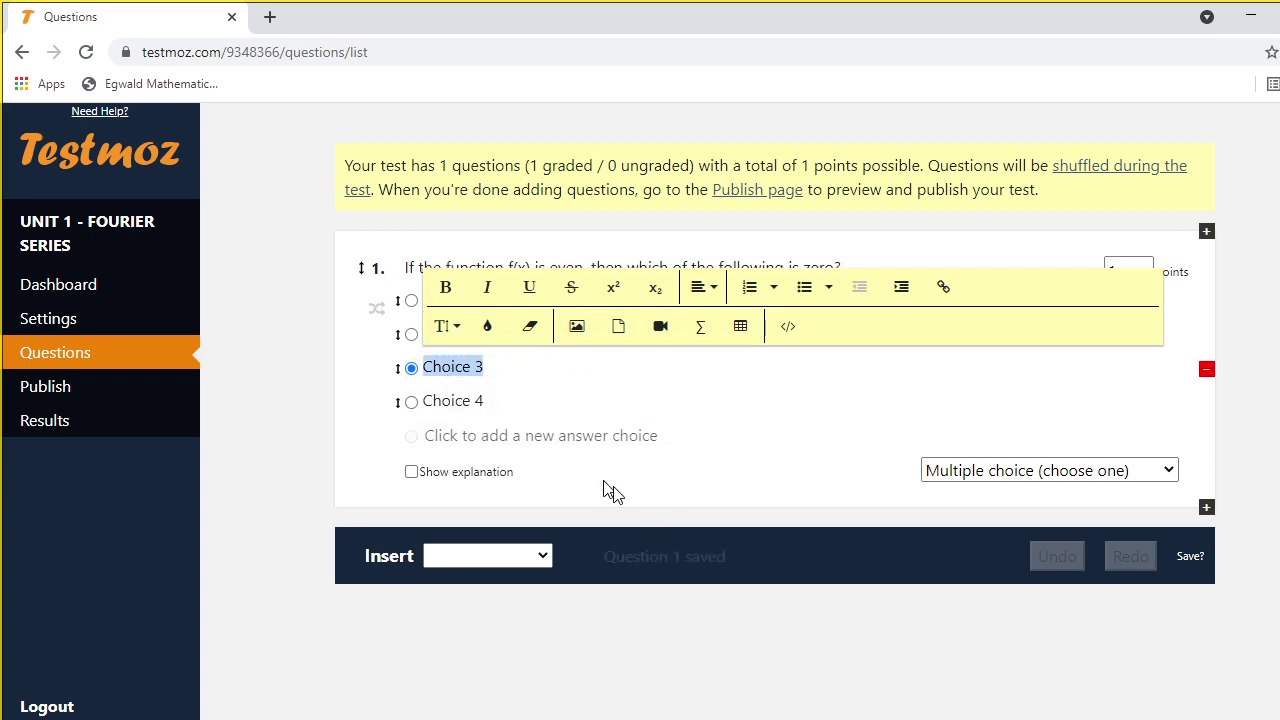
left_click(662, 719)
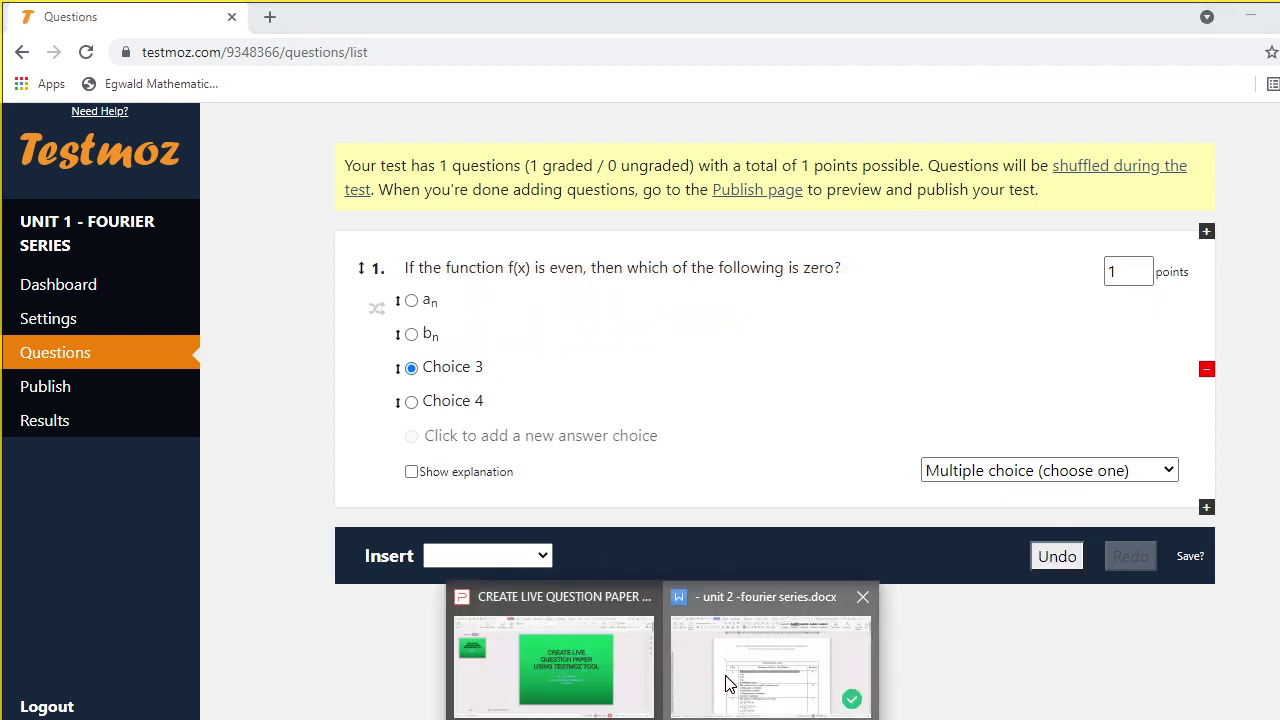
left_click(728, 680)
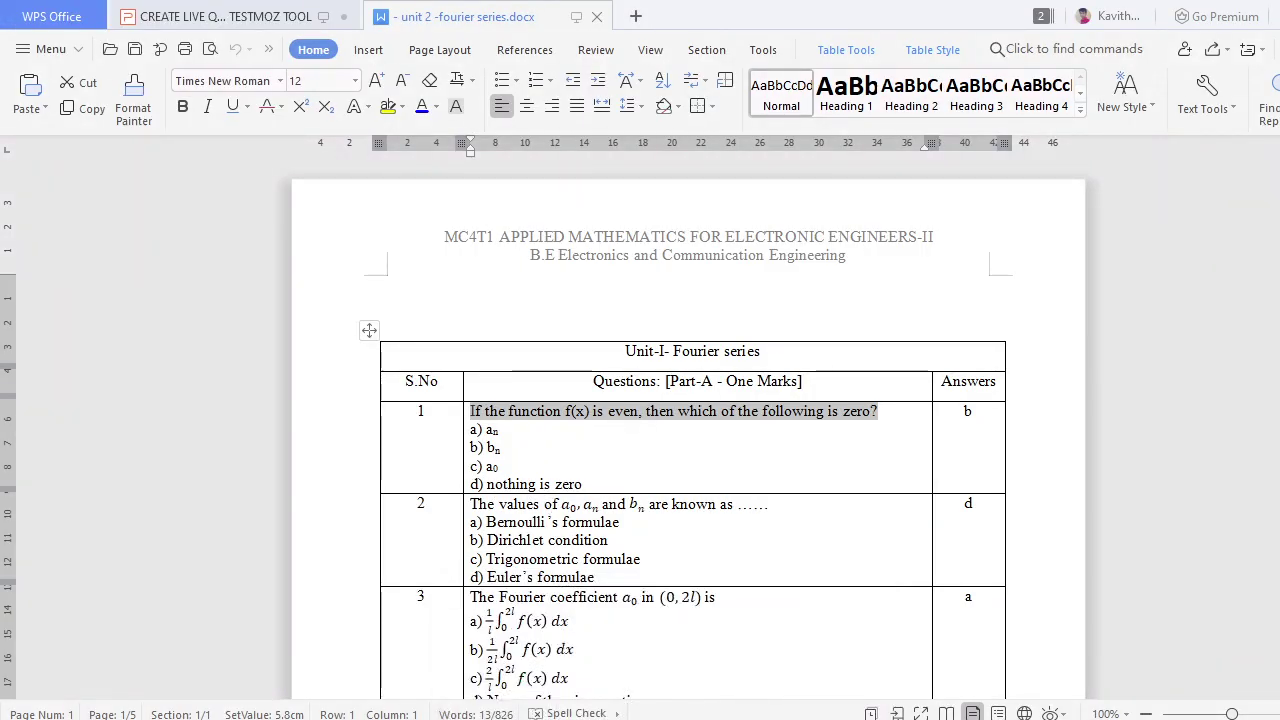
key("alt+Tab")
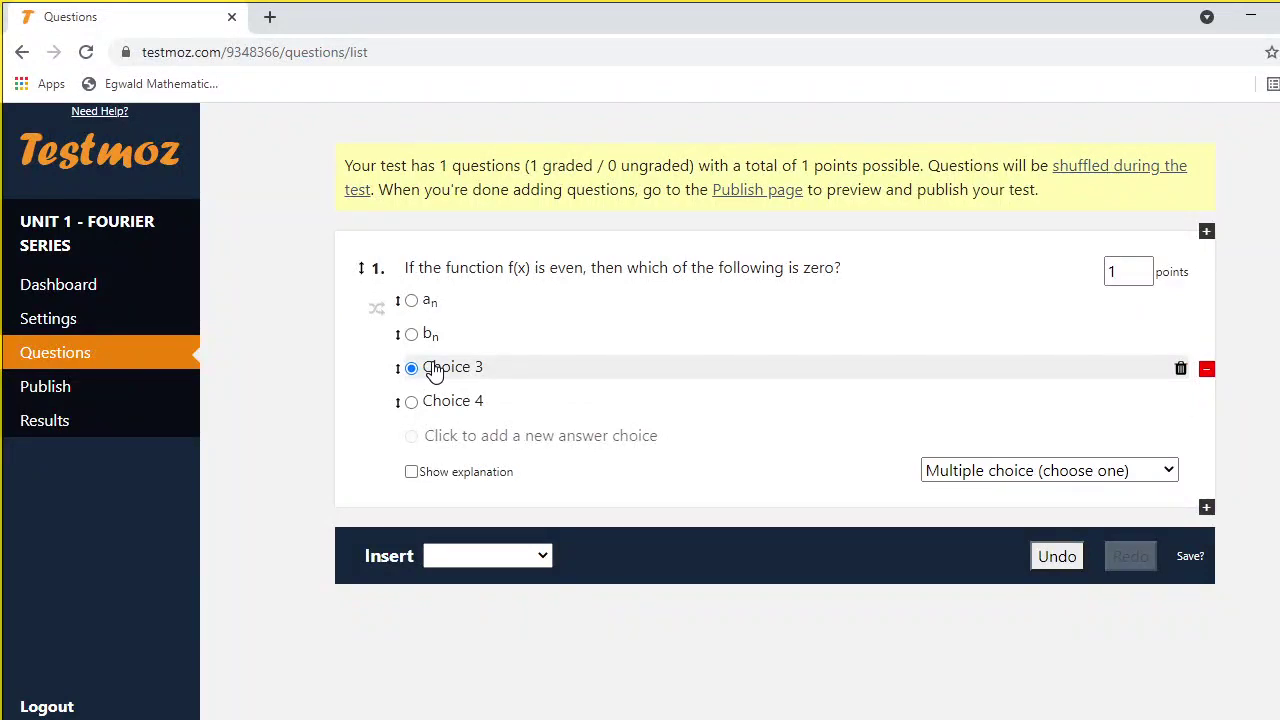
left_click(432, 366)
type("a")
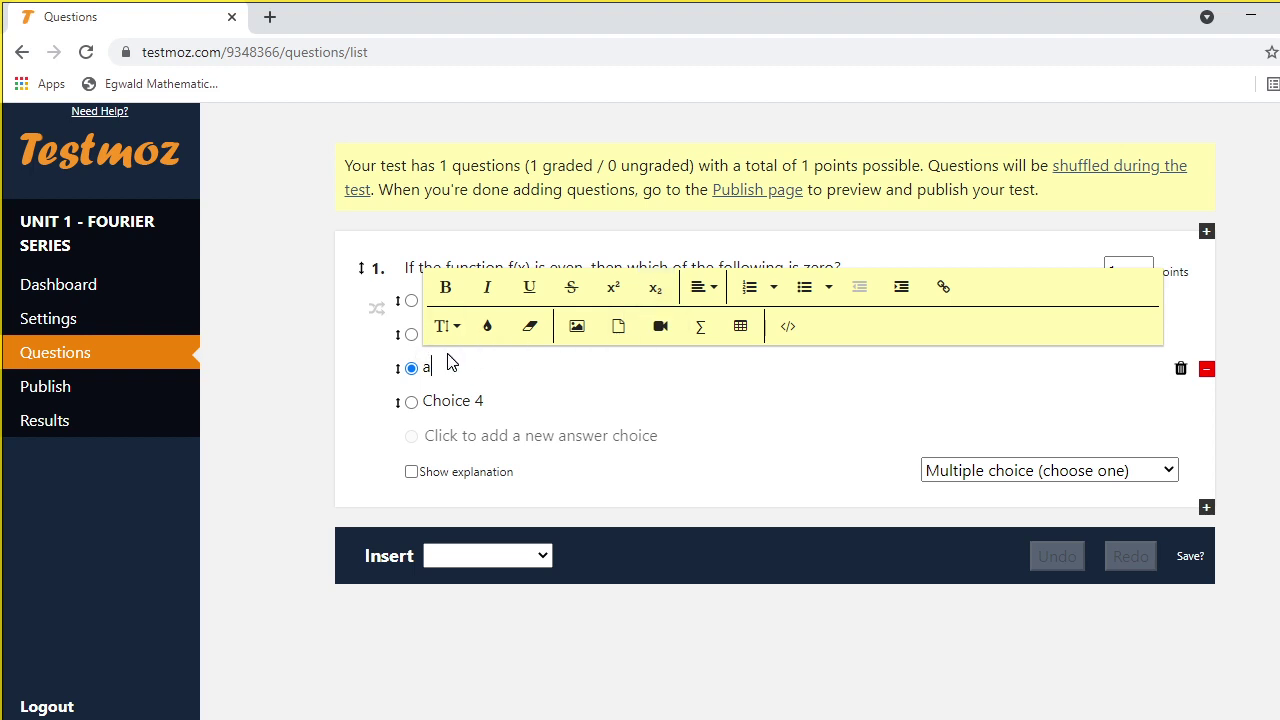
type("0")
left_click_drag(431, 368, 449, 368)
left_click(655, 290)
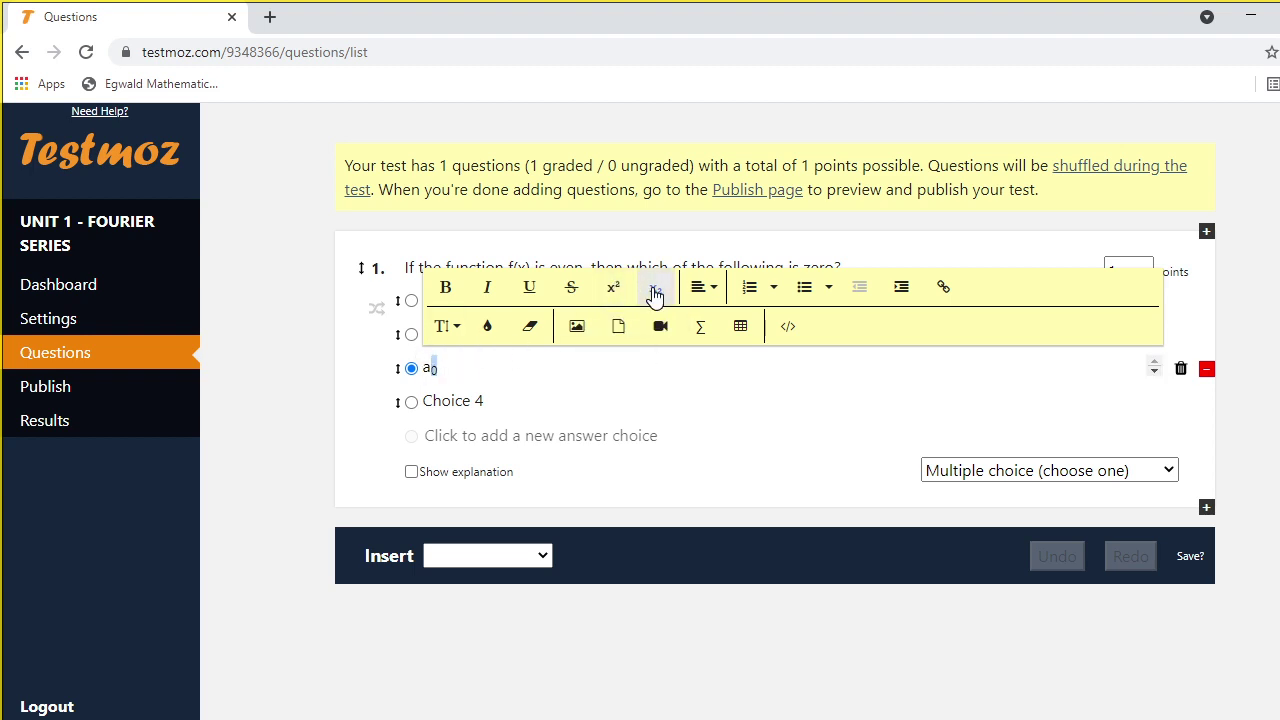
Change choice 4 to 'nothing is zero'
left_click(493, 402)
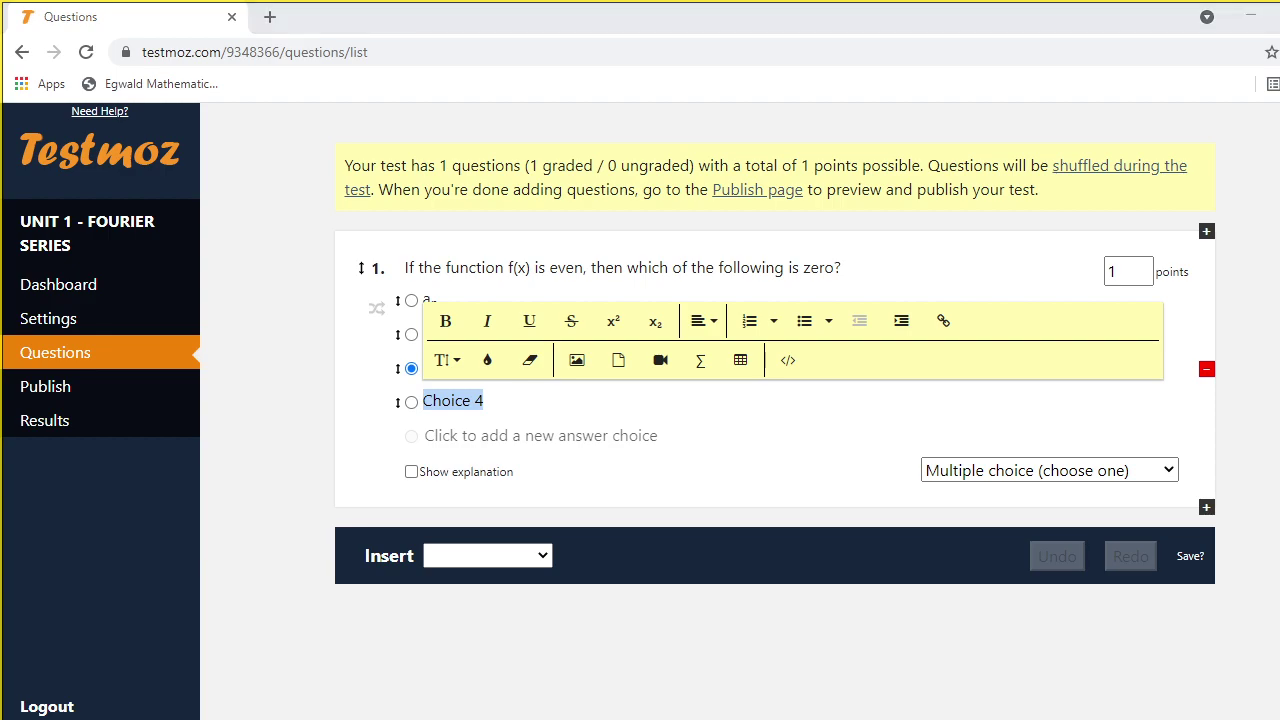
left_click(760, 648)
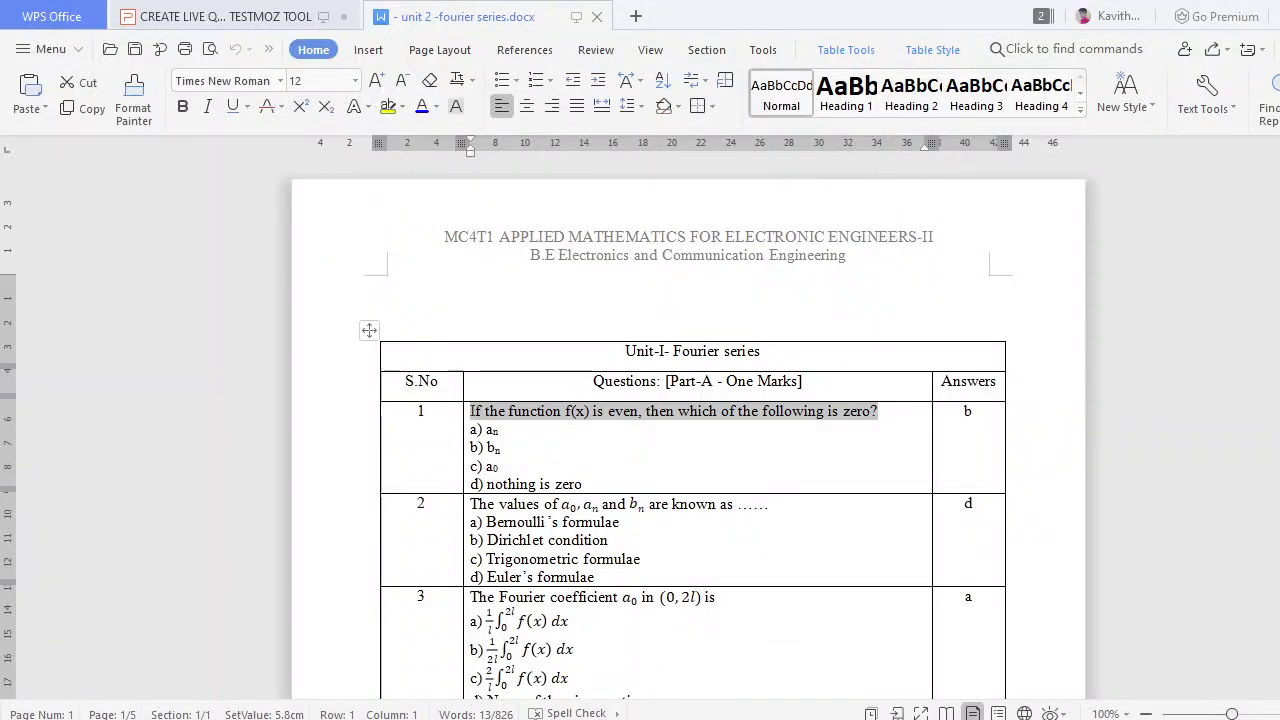
key("alt+Tab")
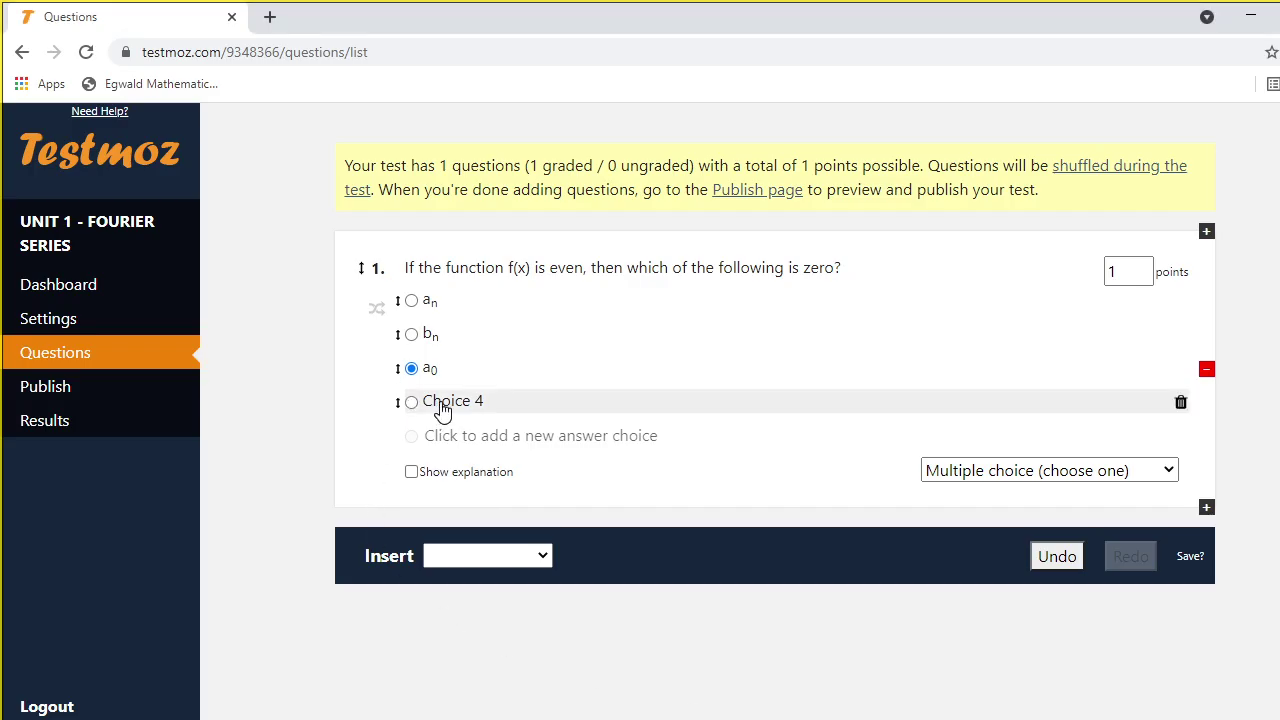
left_click(441, 405)
type("no")
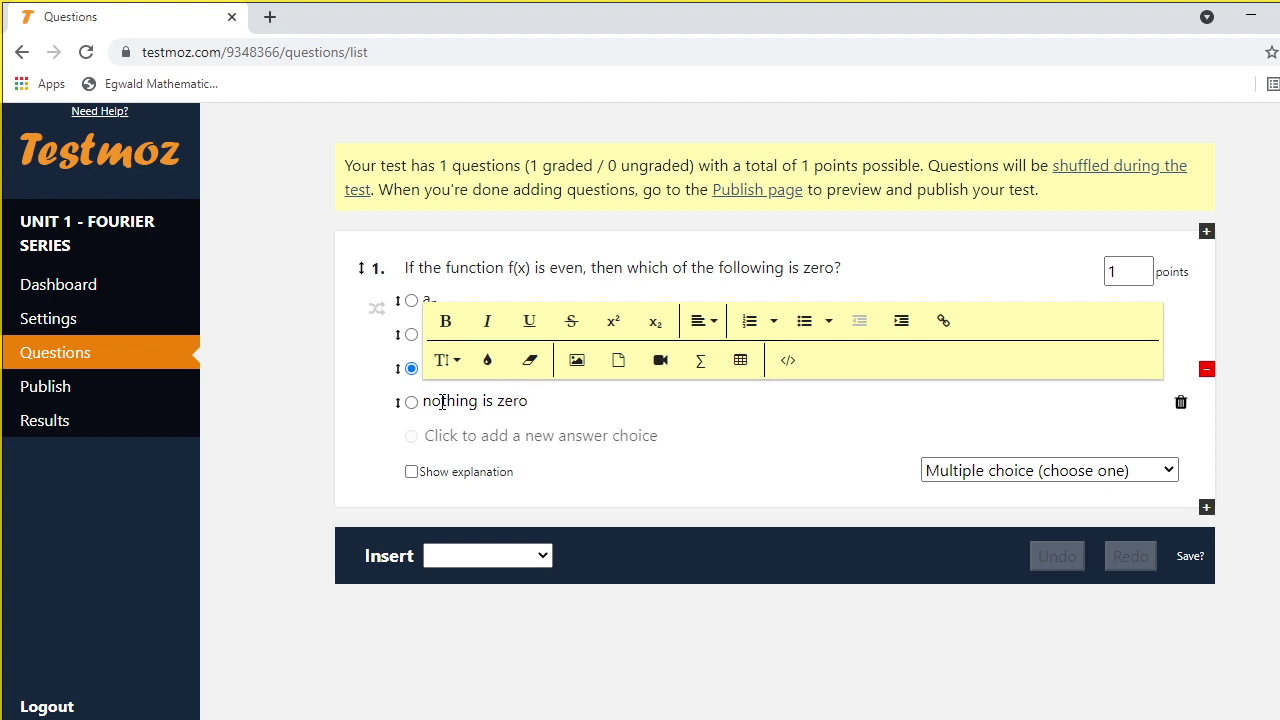
type("thing is zero")
left_click(645, 463)
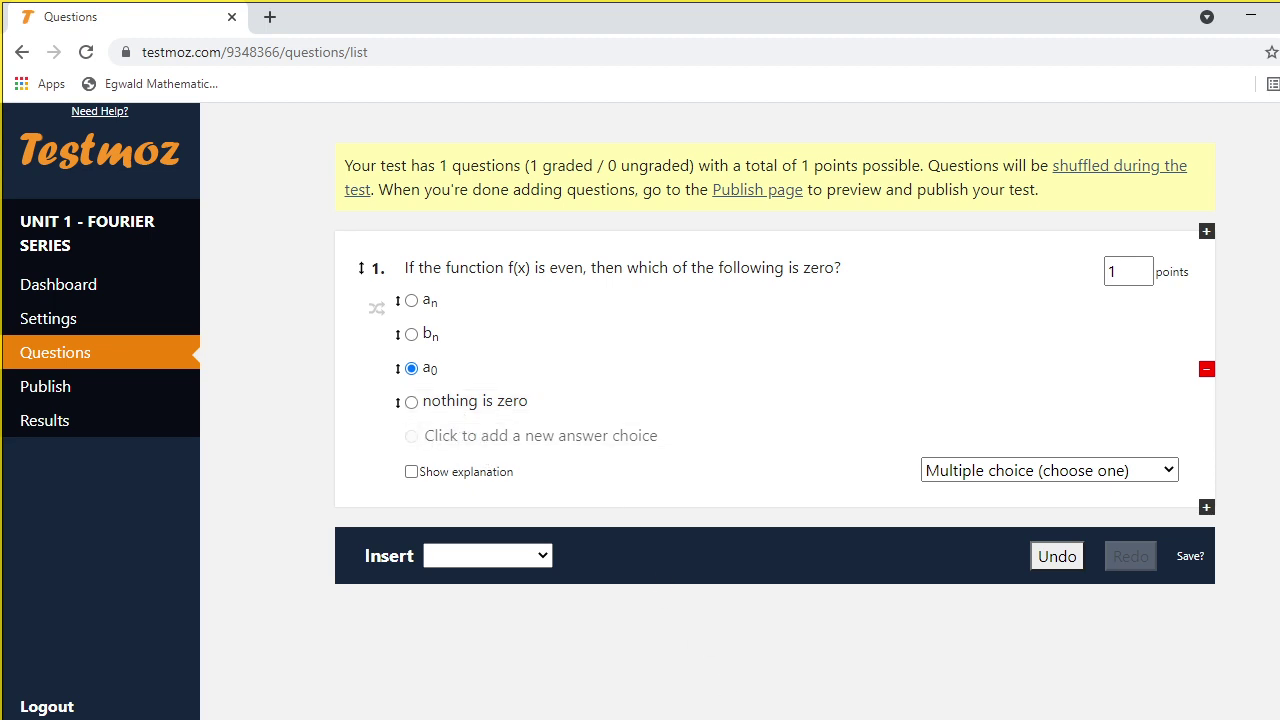
key("alt+Tab")
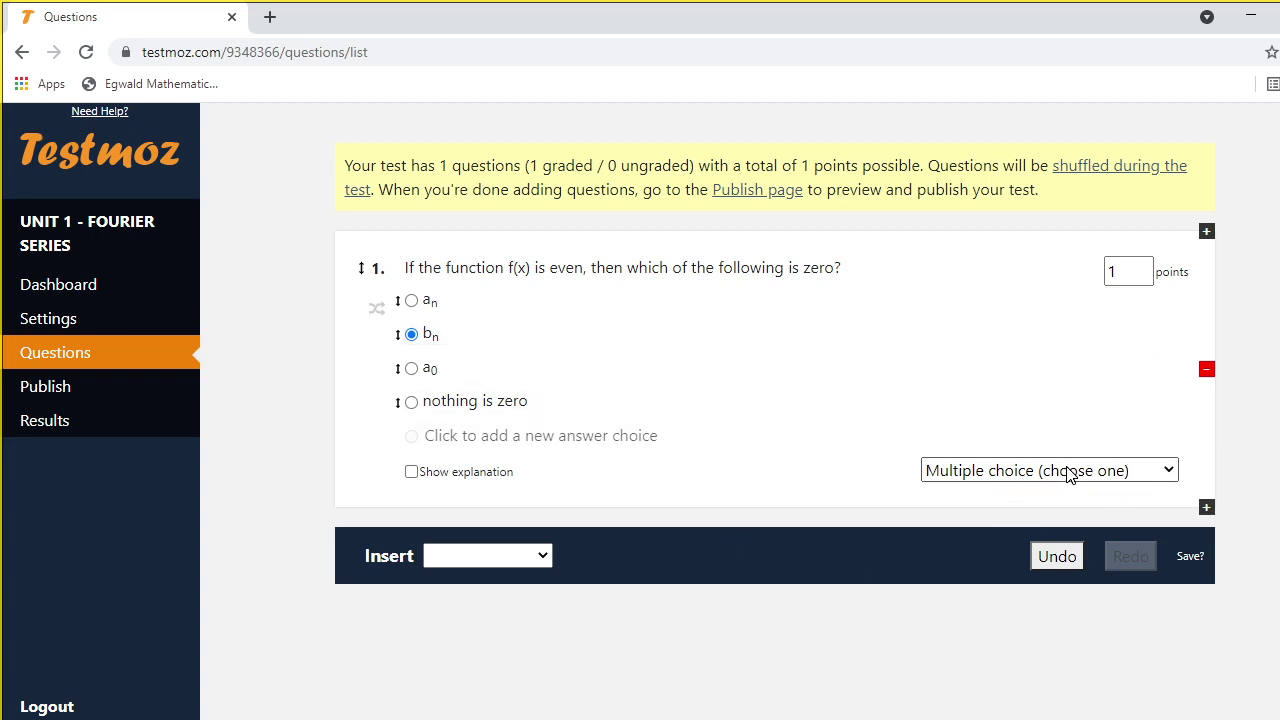
left_click(1169, 471)
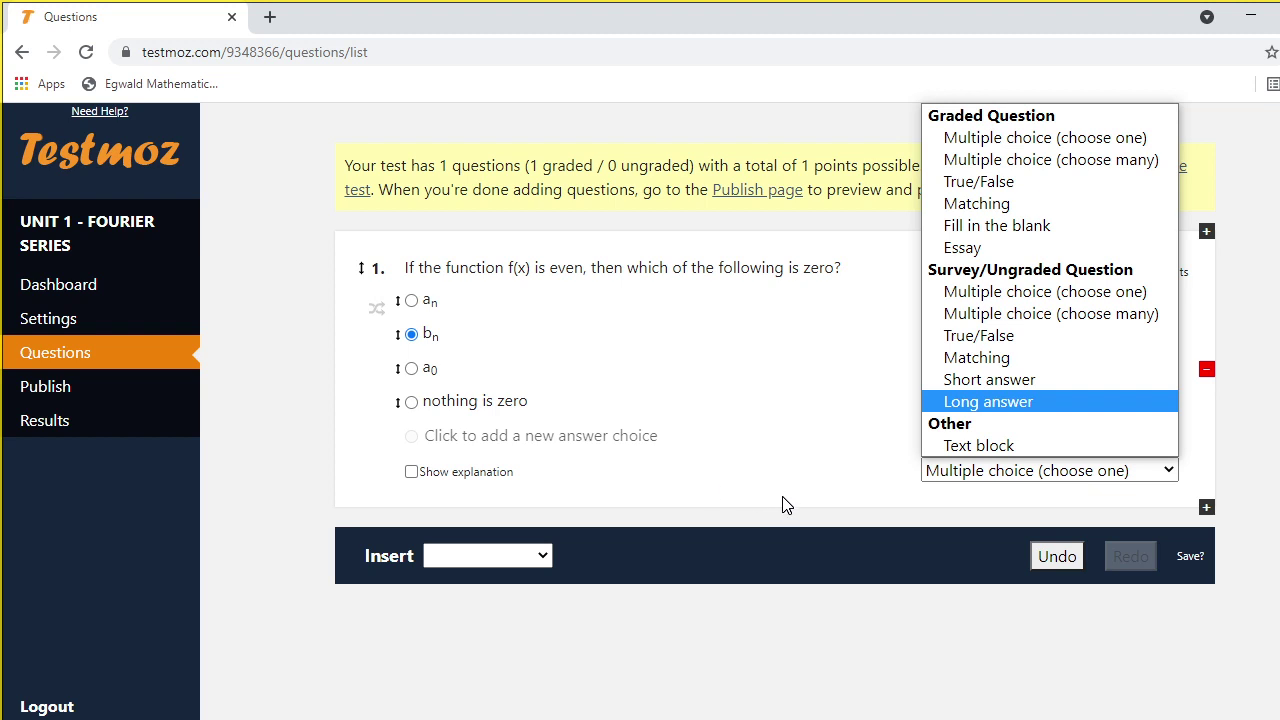
left_click(744, 552)
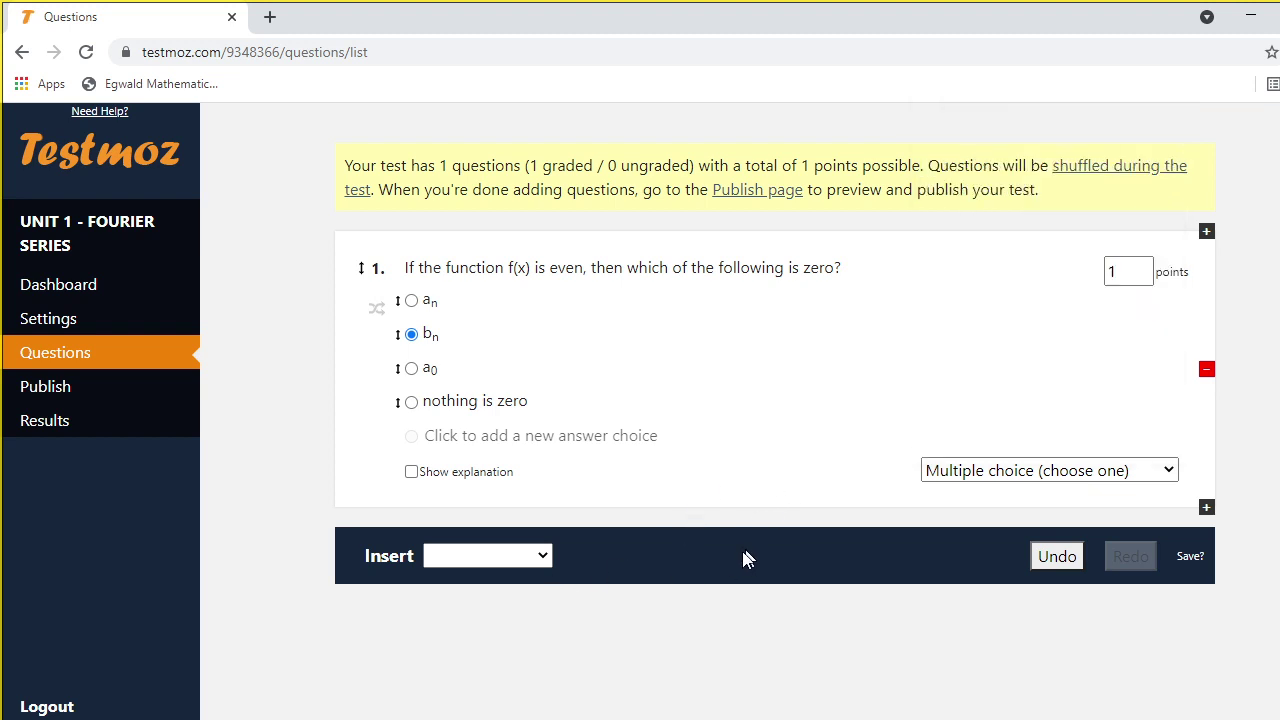
left_click(546, 560)
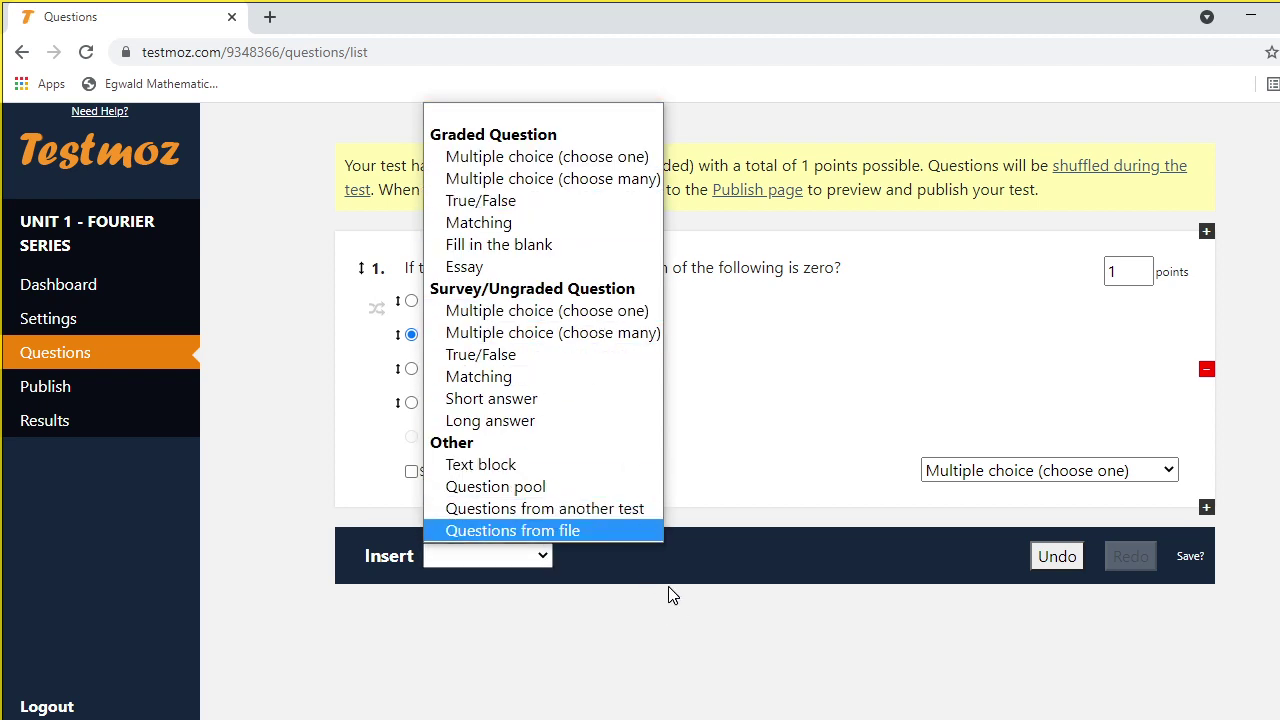
left_click(752, 585)
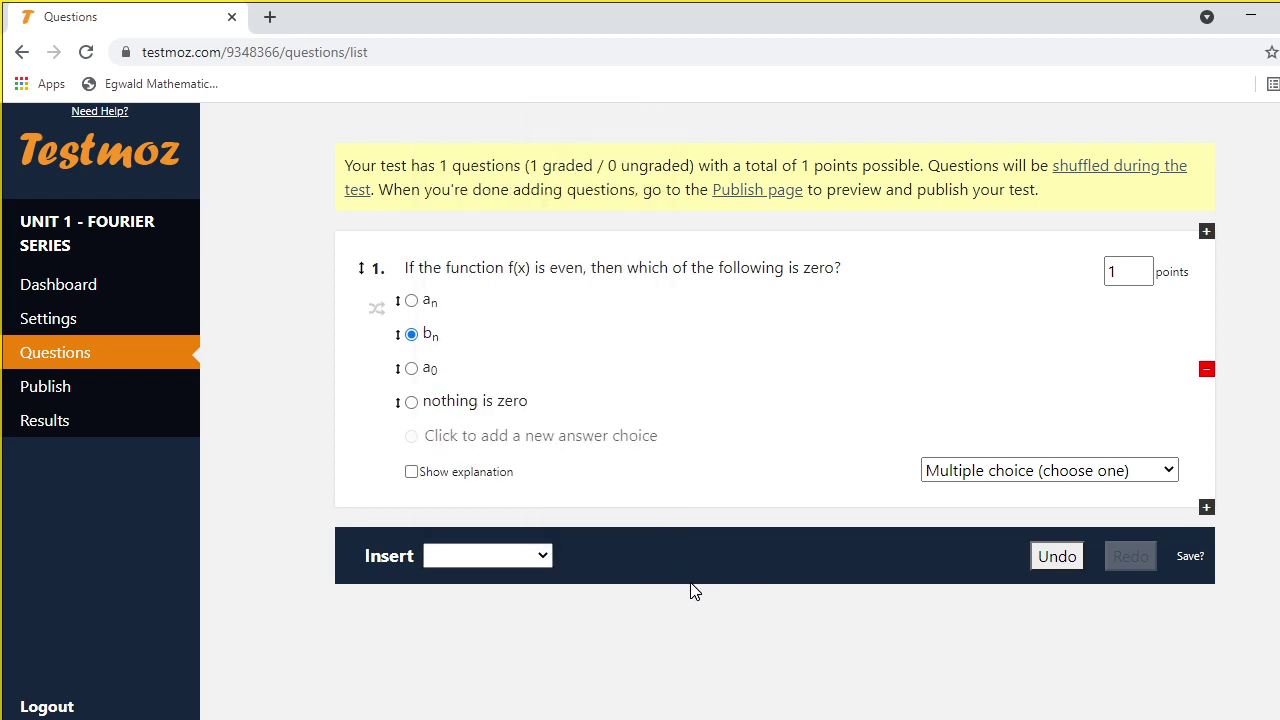
left_click(1206, 232)
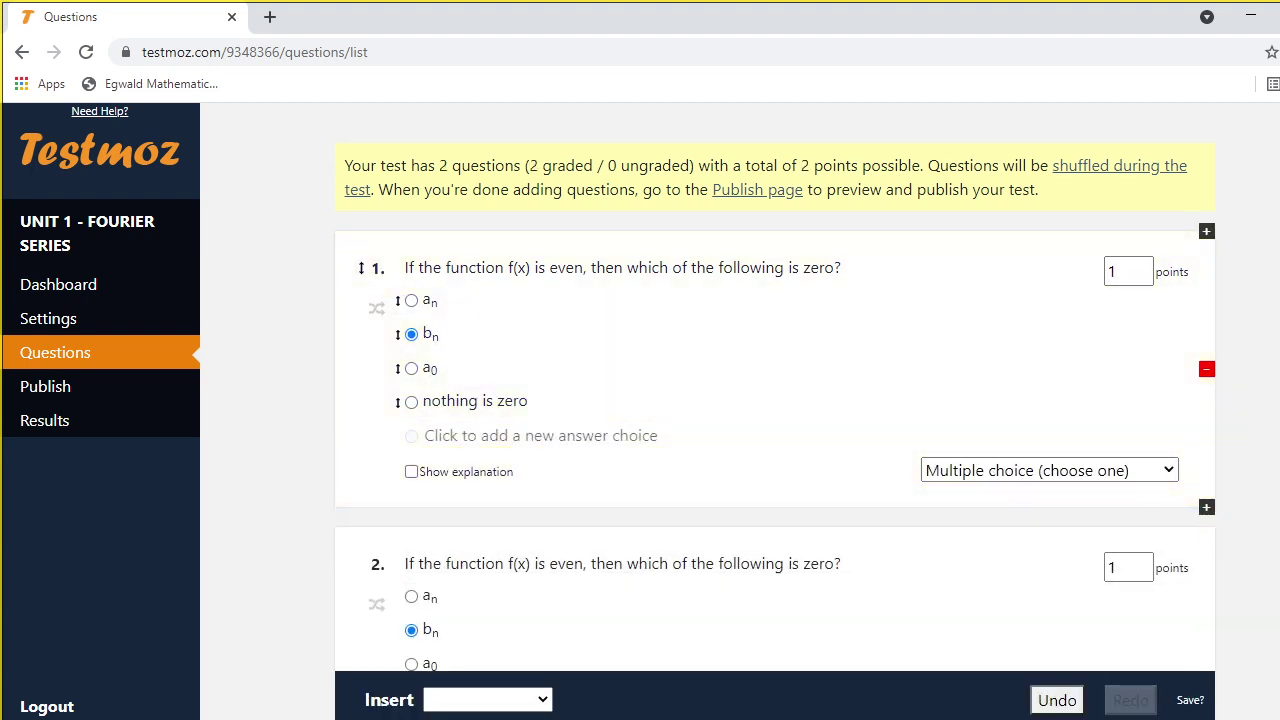
scroll(729, 451, "down", 3)
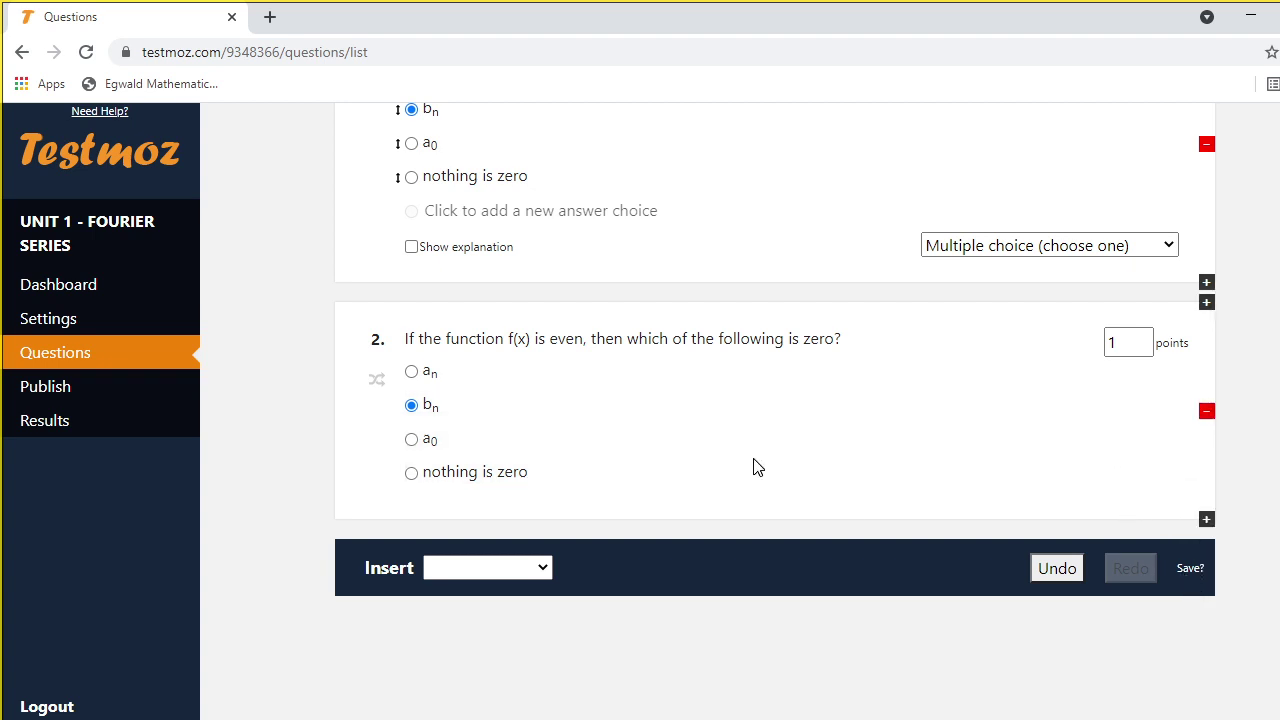
left_click(1189, 569)
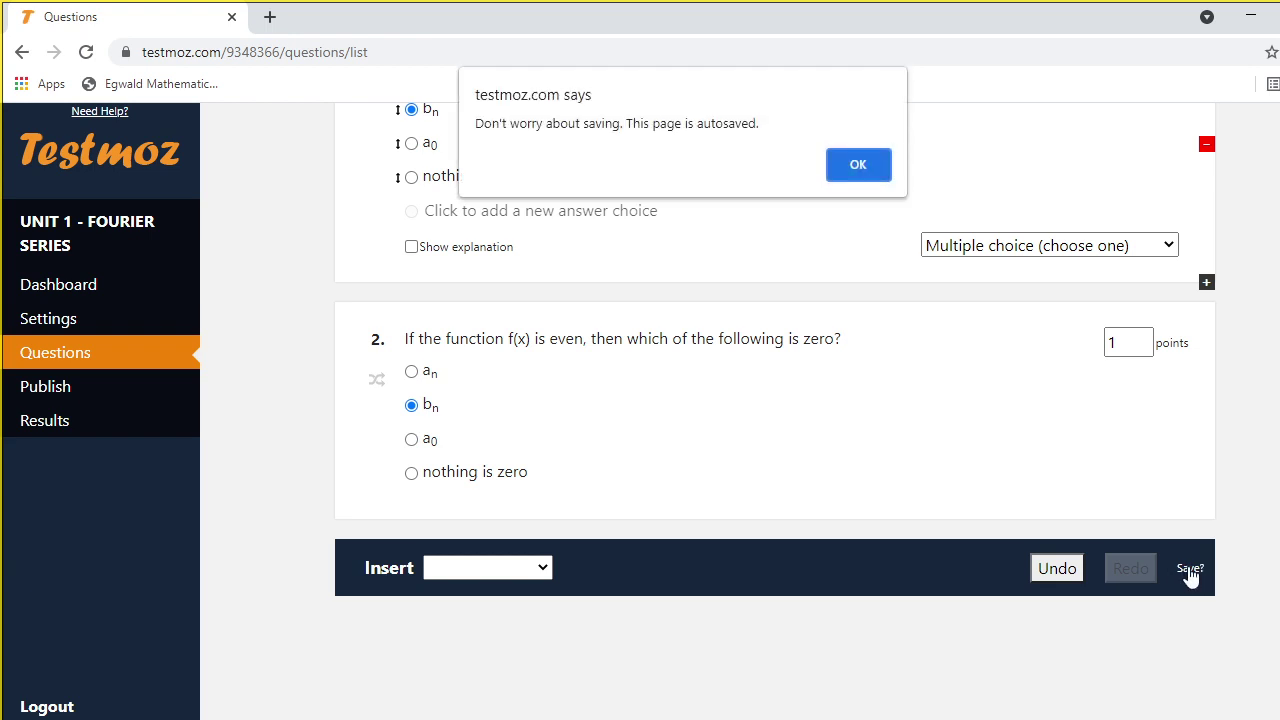
left_click(860, 167)
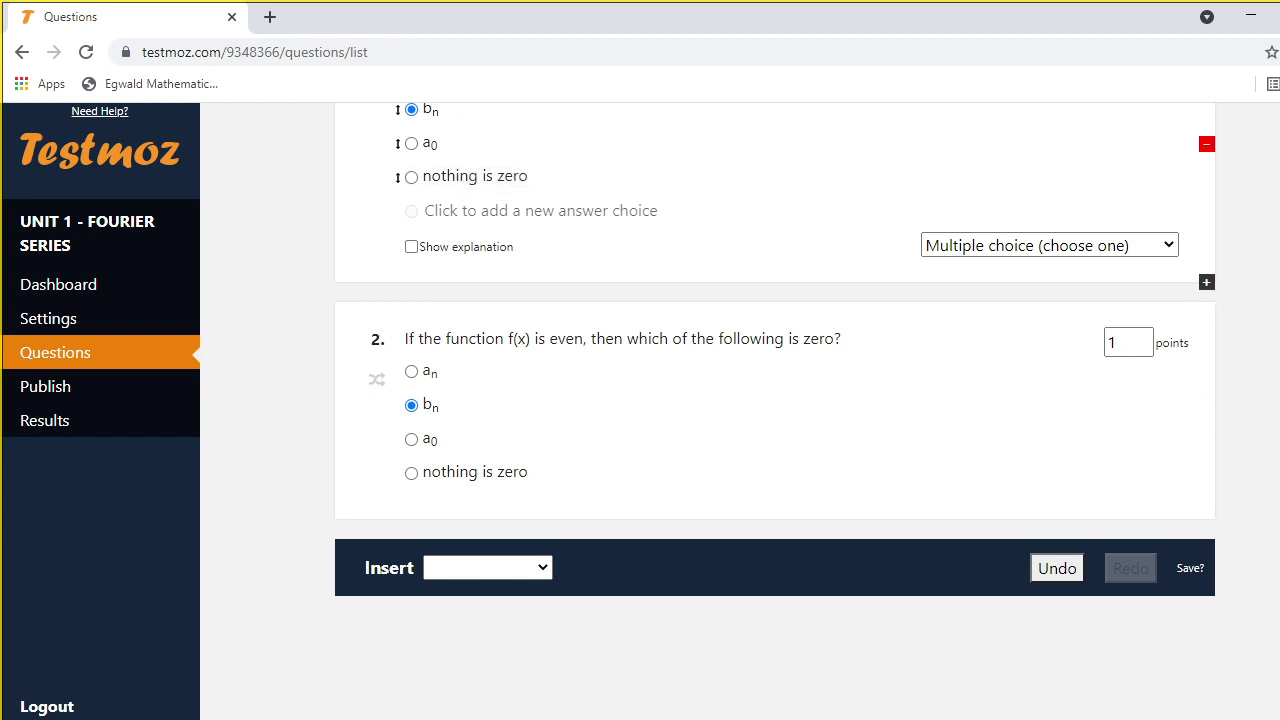
scroll(775, 400, "up", 3)
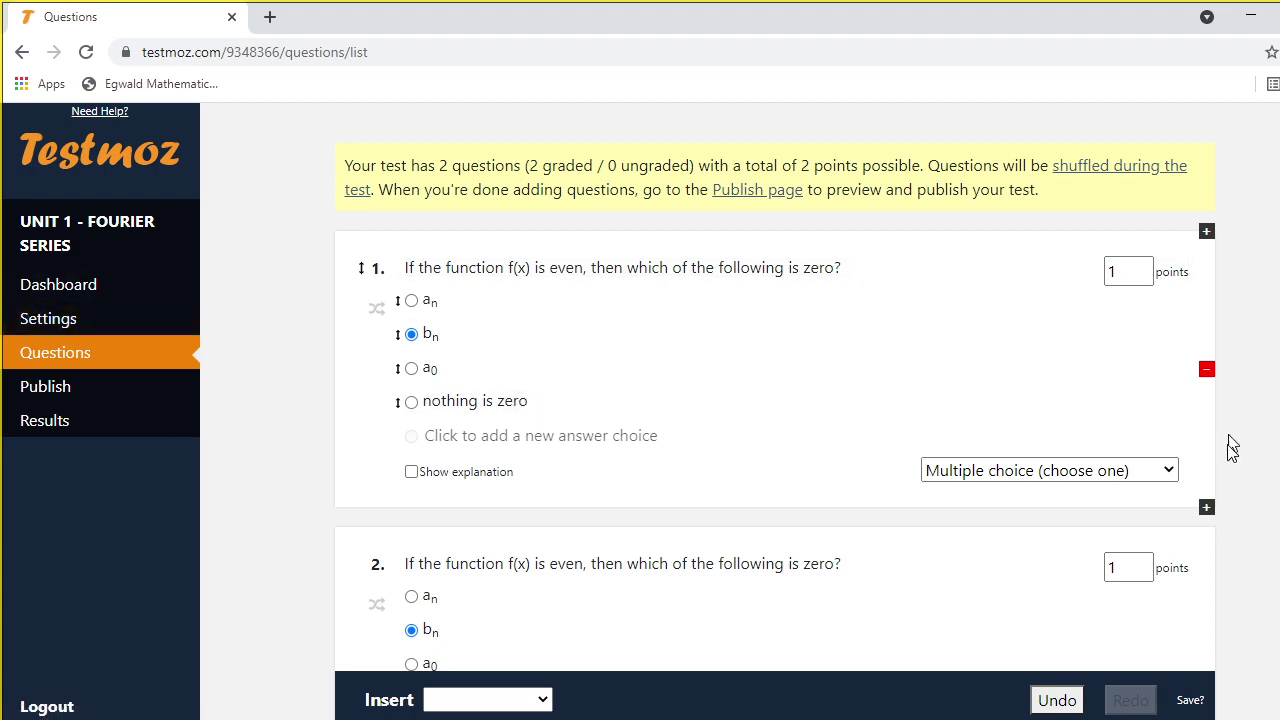
scroll(775, 400, "down", 2)
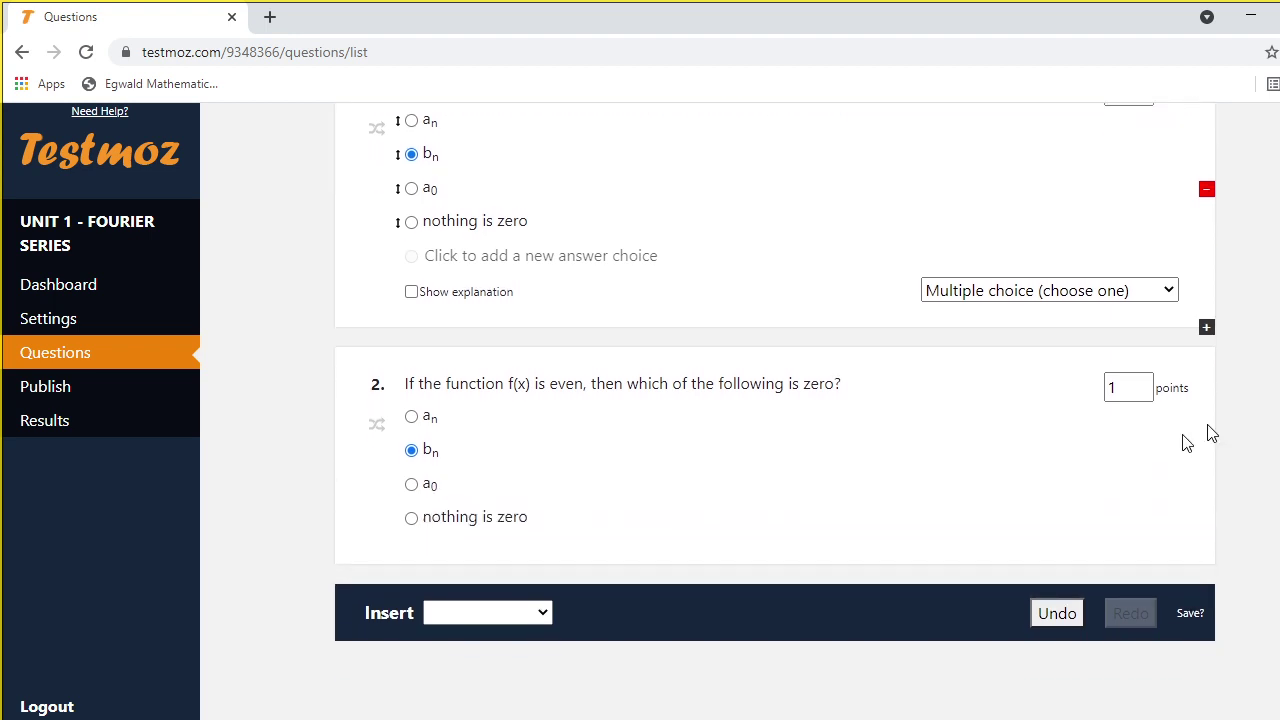
left_click(1207, 457)
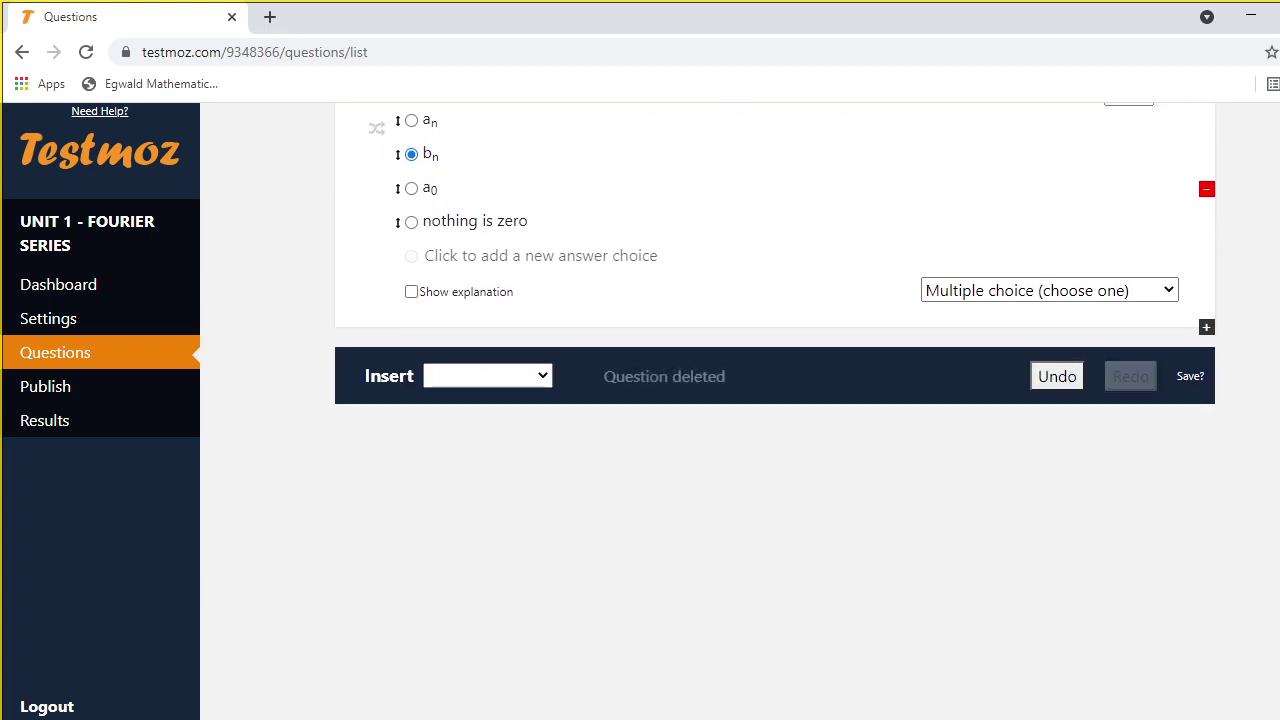
scroll(1213, 460, "up", 2)
scroll(1190, 563, "up", 1)
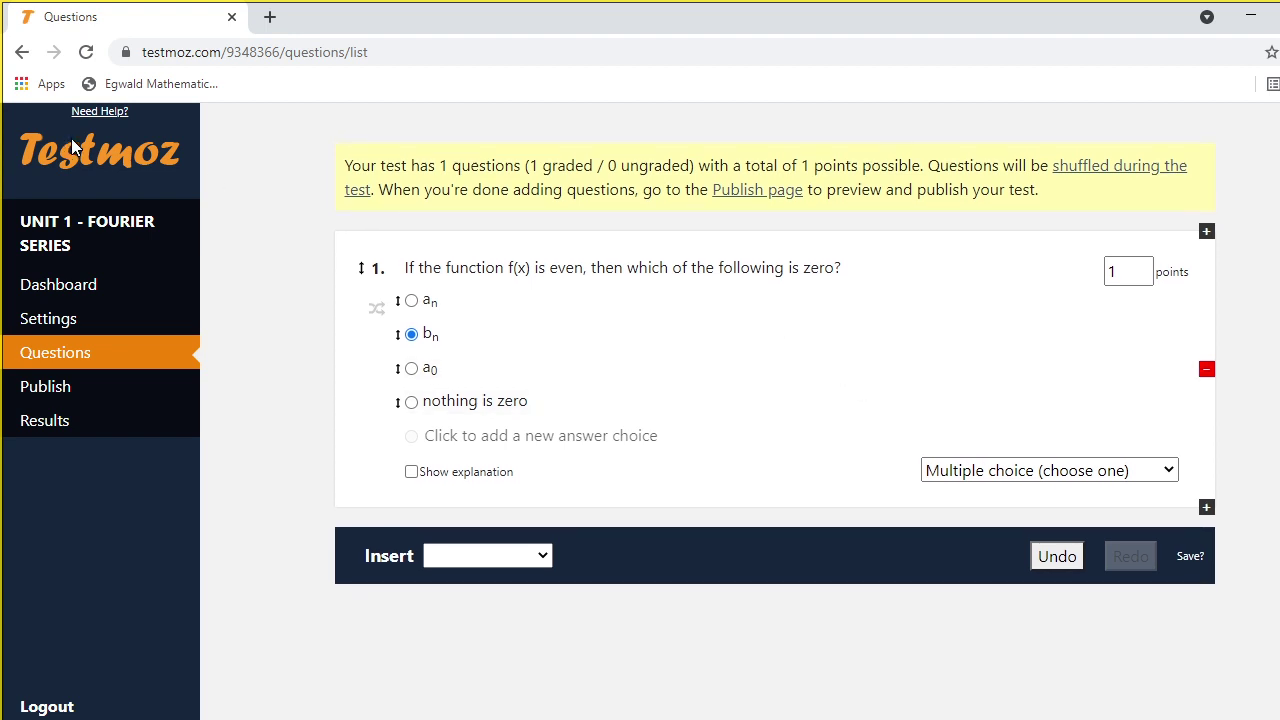
From the Publish page, open the printable version of UNIT 1 - FOURIER SERIES, then cancel printing and close it
left_click(47, 394)
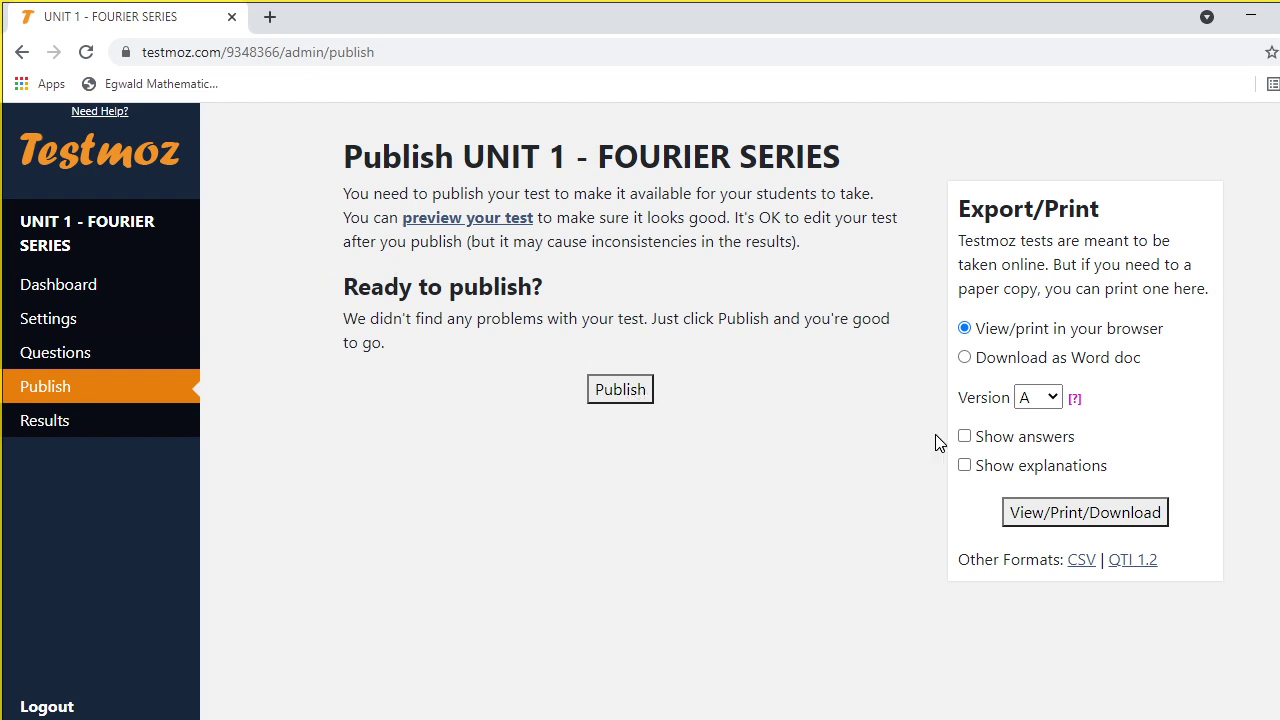
left_click(1096, 516)
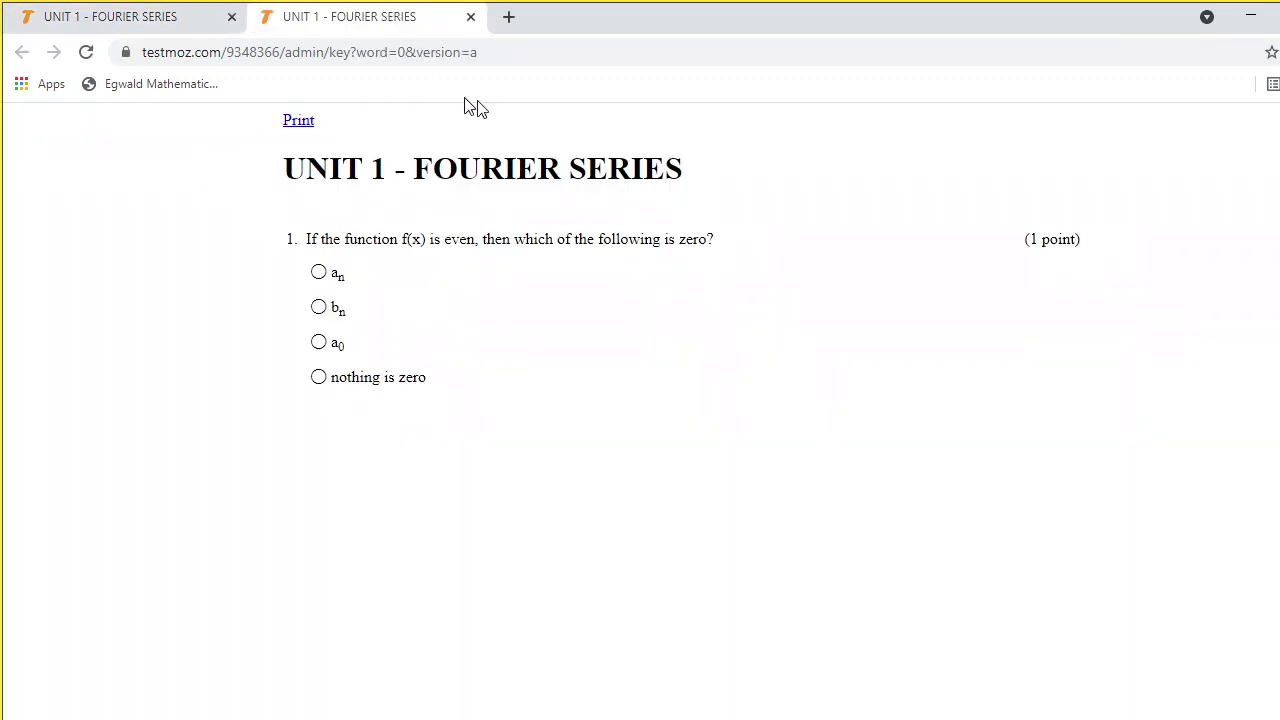
left_click(300, 122)
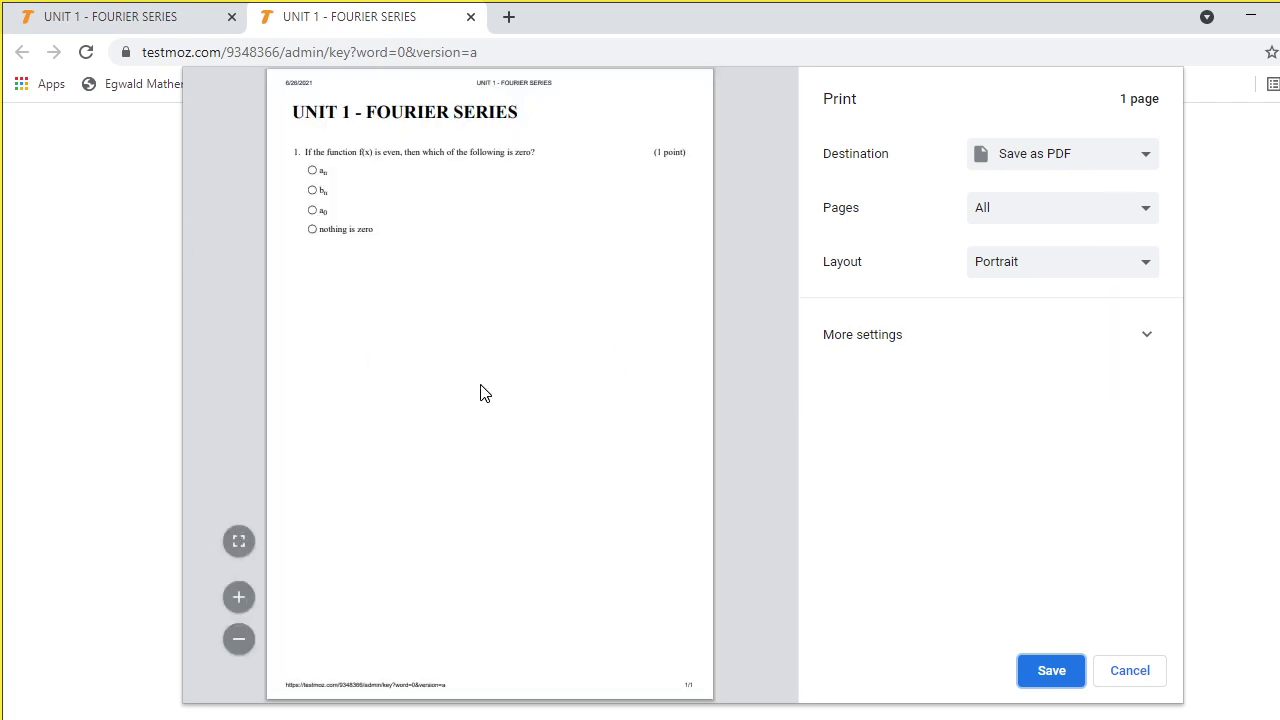
left_click(1132, 672)
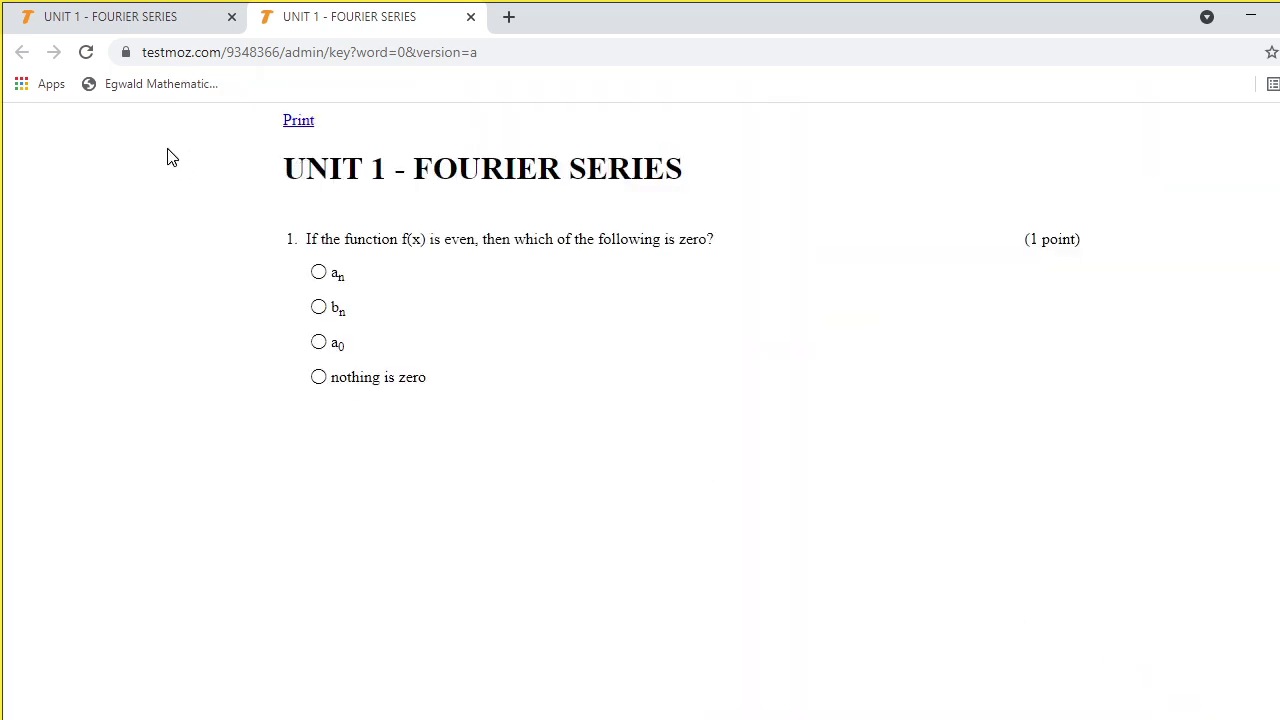
left_click(471, 17)
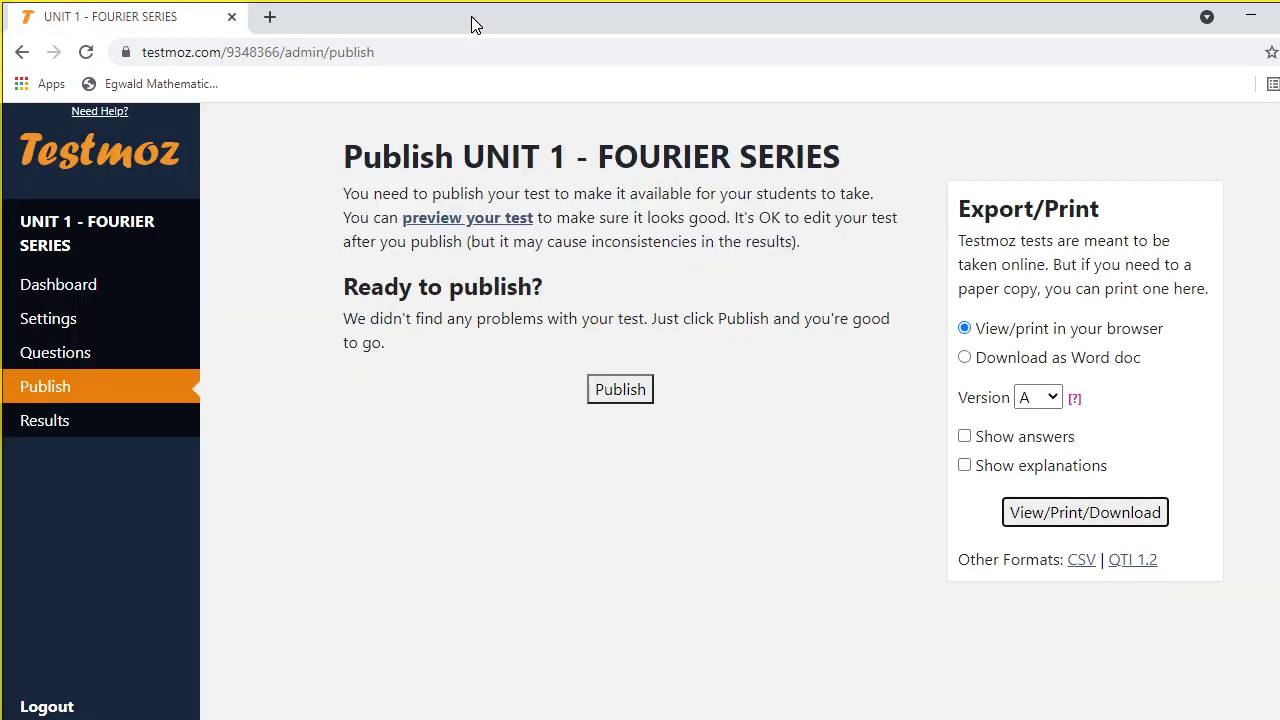
Publish the test, select its link testmoz.com/9348366, and bring the OBS window to the front
left_click(620, 392)
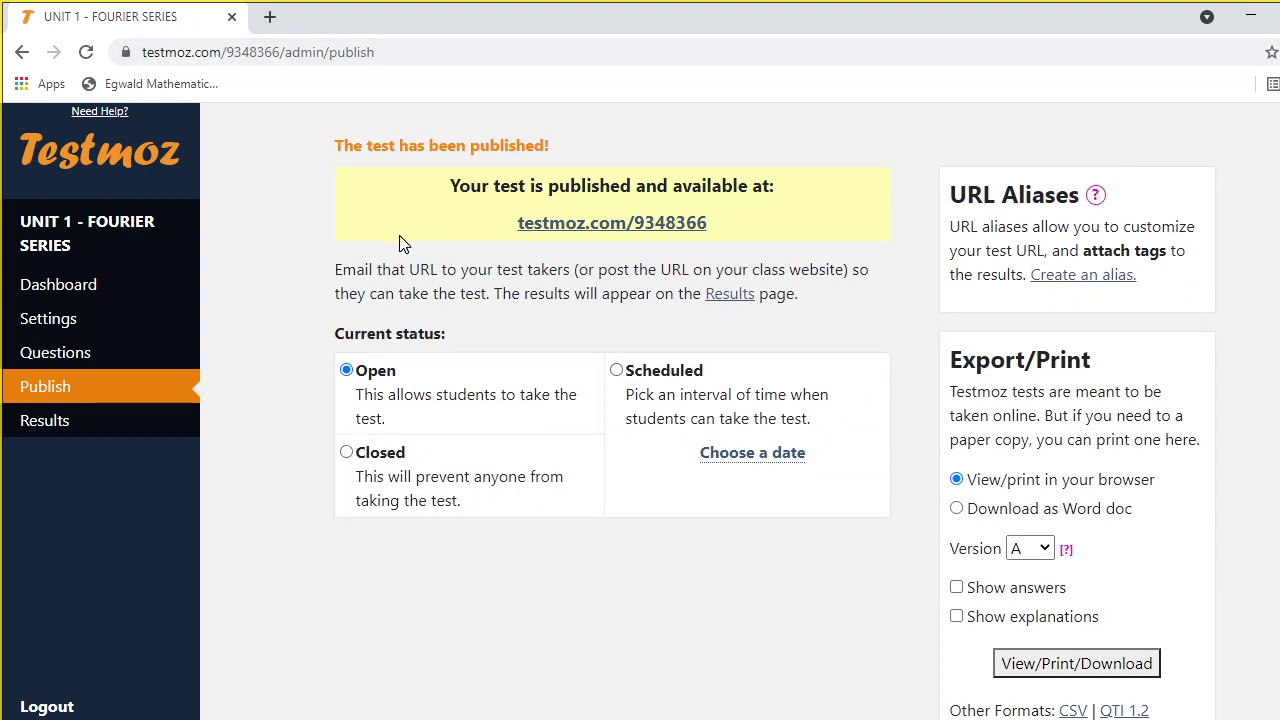
scroll(395, 235, "down", 1)
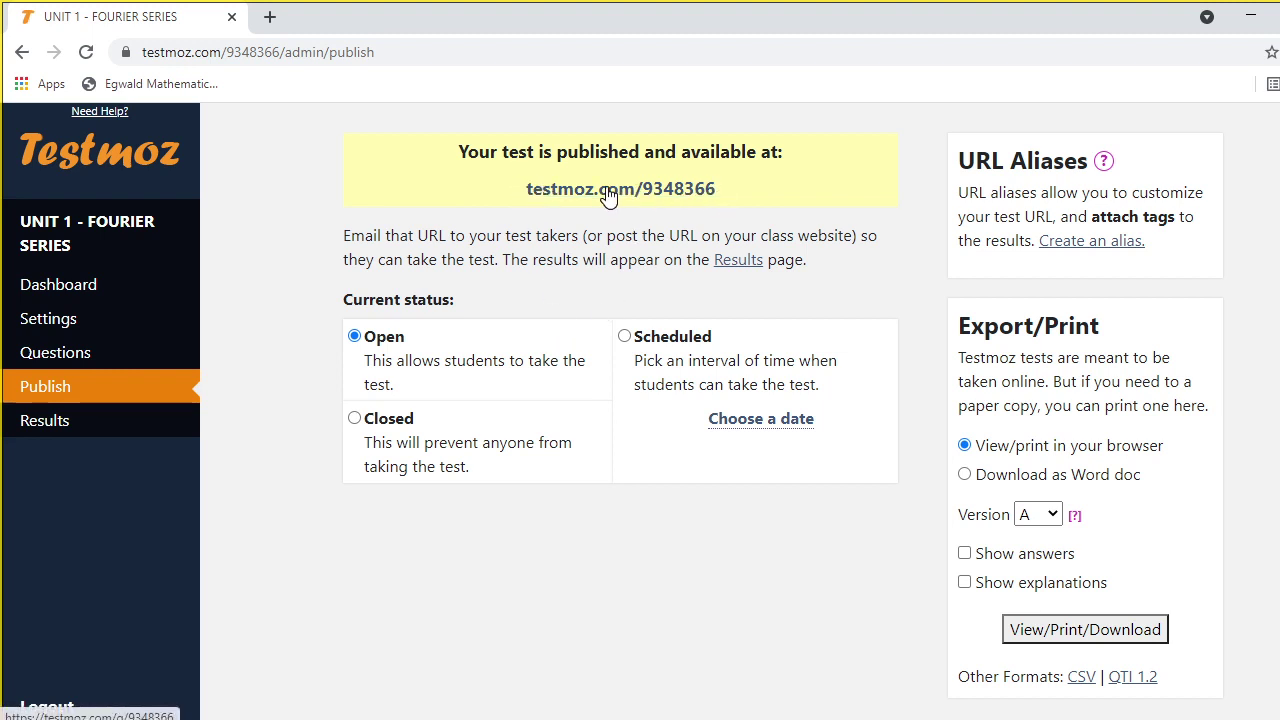
left_click_drag(521, 193, 725, 192)
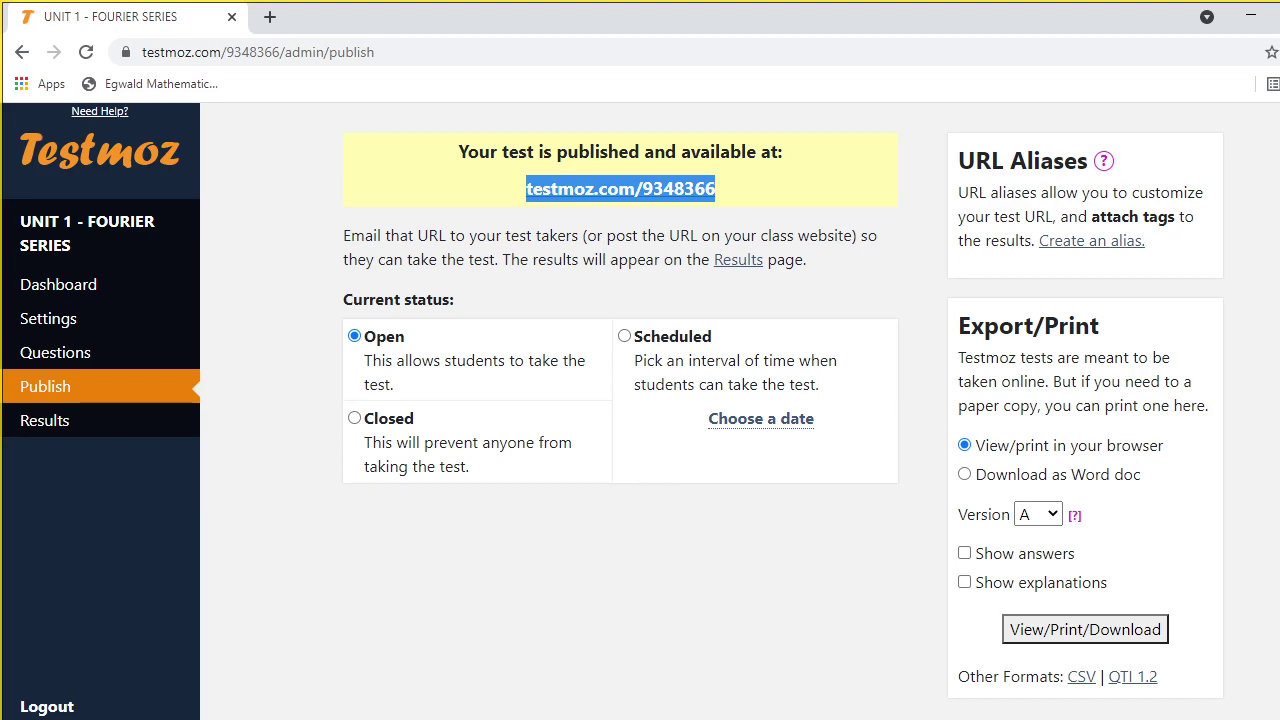
key("alt+Tab")
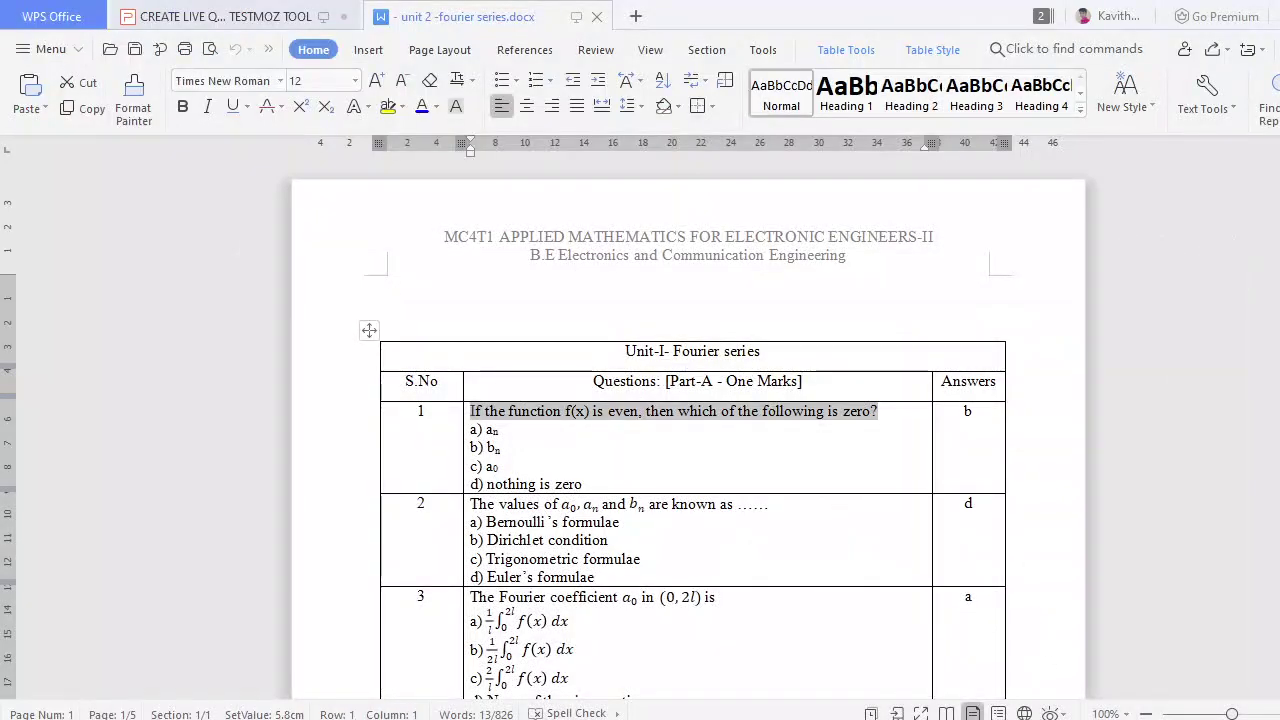
key("alt+Tab")
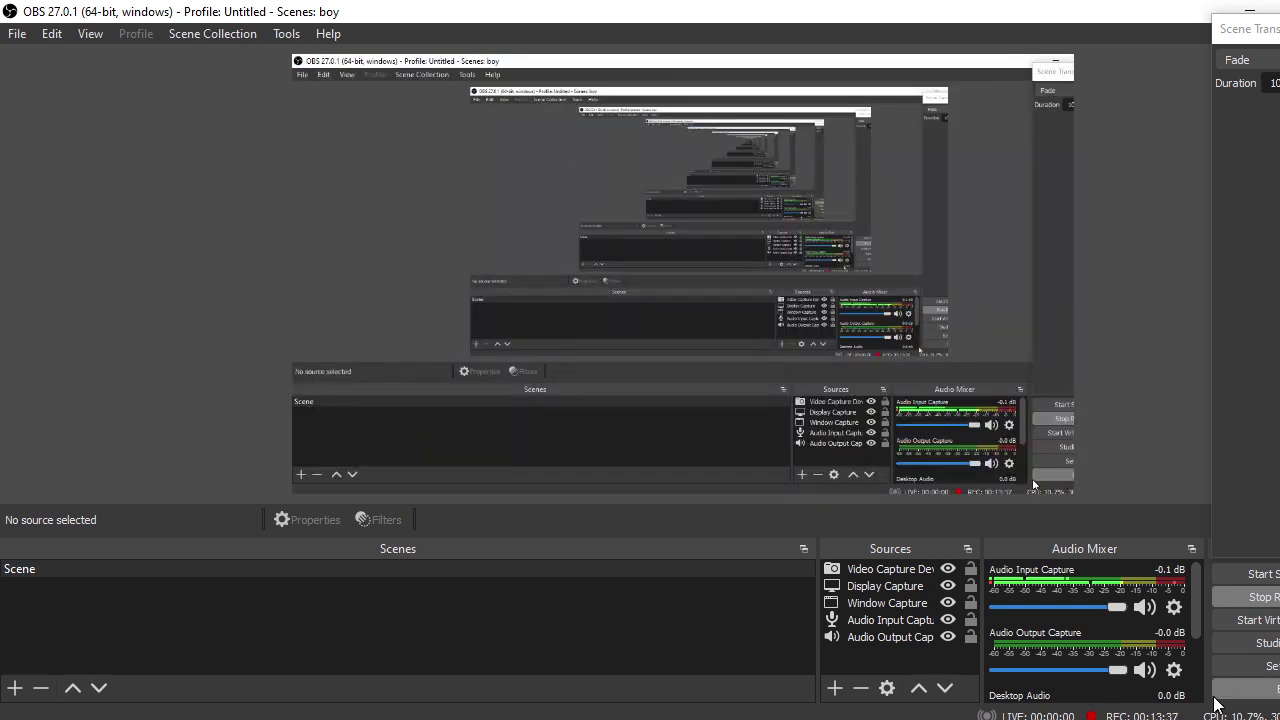